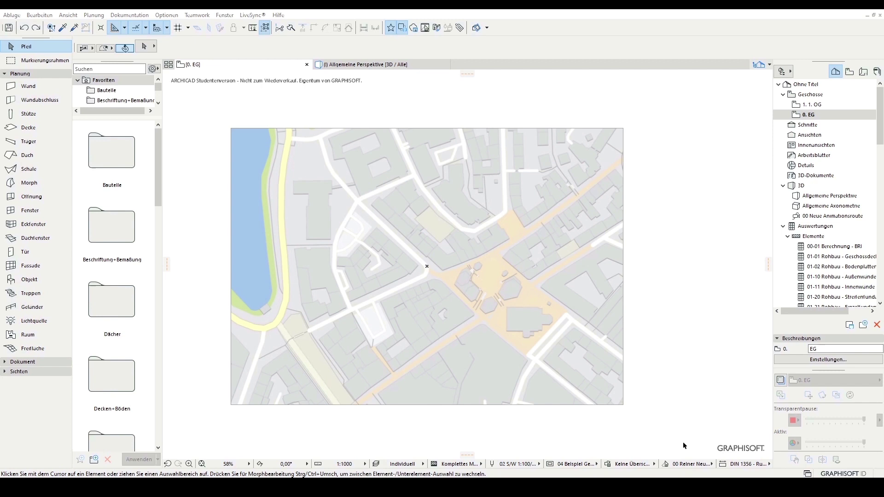
# Step: Zoom the 1:1000 ground-floor plan to 100%, expand the Dokument tools, and fit the map
pyautogui.click(344, 464)
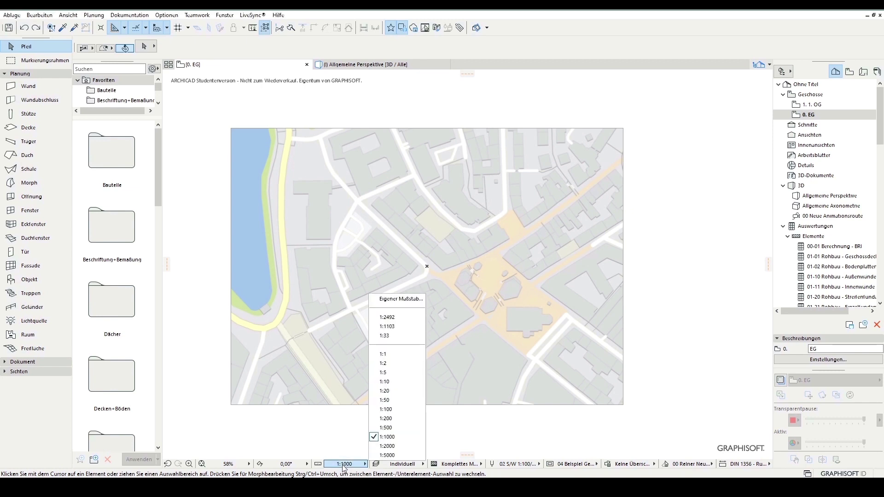
pyautogui.click(345, 467)
pyautogui.click(229, 464)
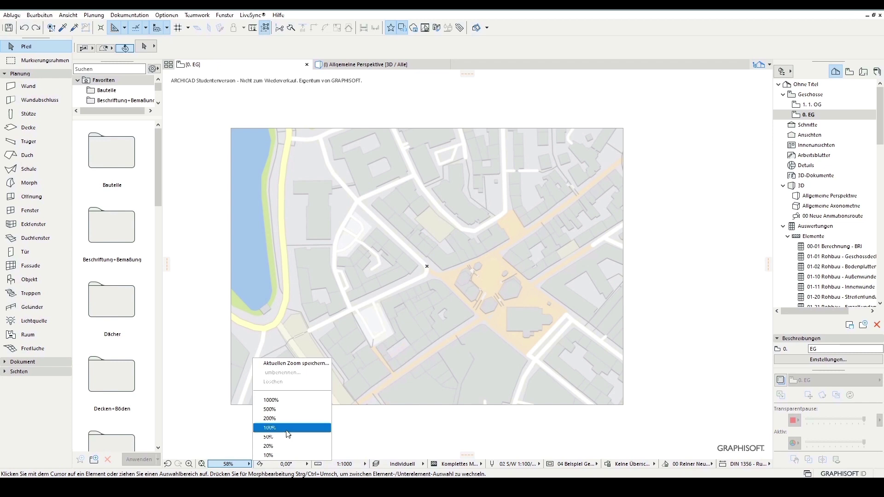
pyautogui.click(300, 428)
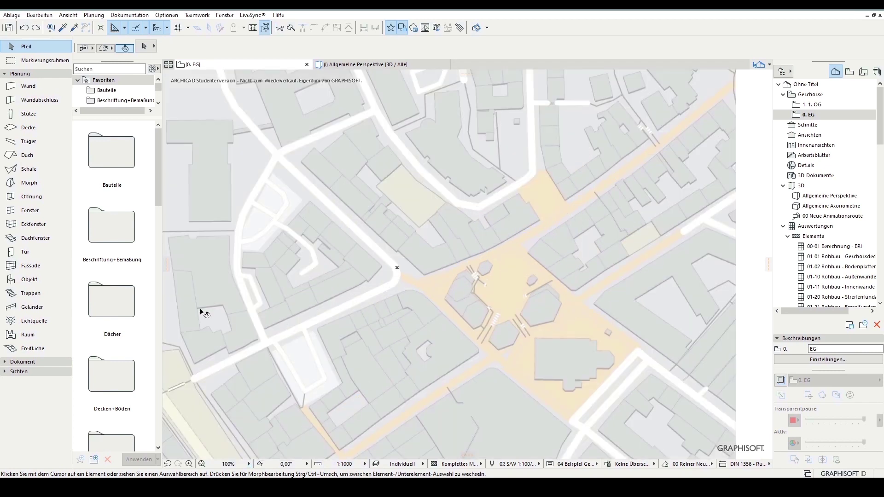
pyautogui.click(48, 364)
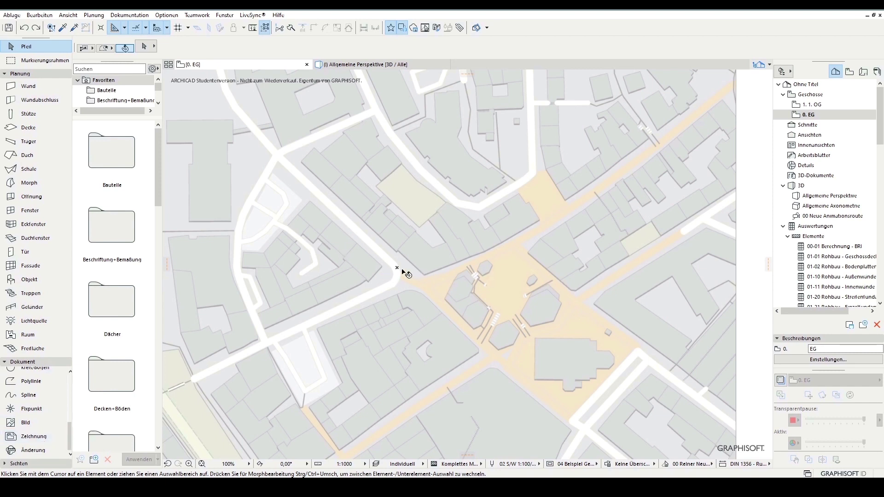
pyautogui.scroll(-3, 392, 276)
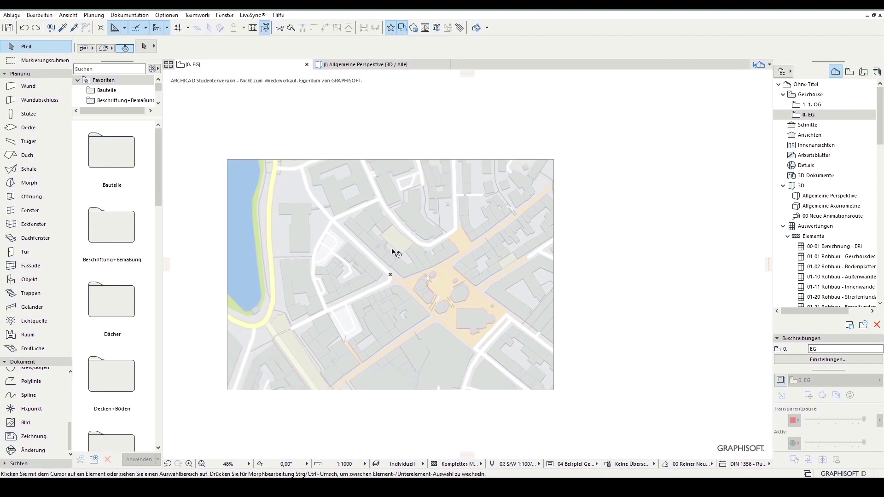
# Step: Create the independent worksheet AB-01 named 'Lageplan' under Arbeitsblätter
pyautogui.rightClick(813, 164)
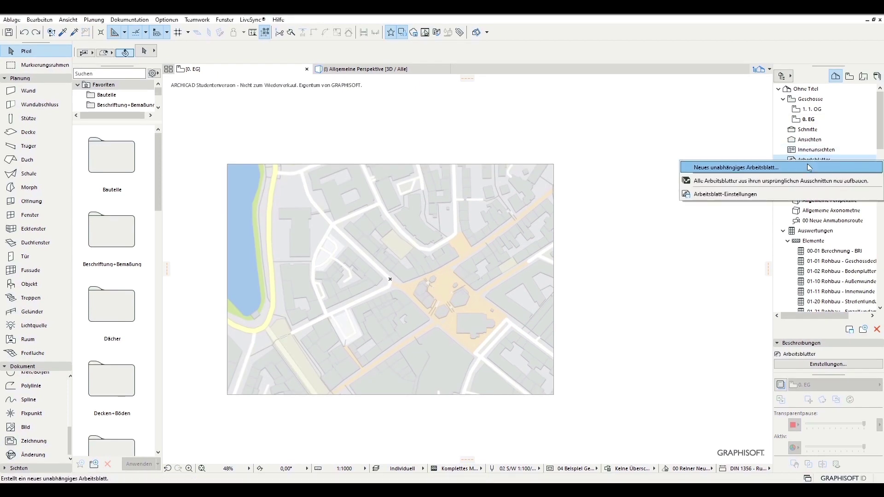
pyautogui.click(809, 167)
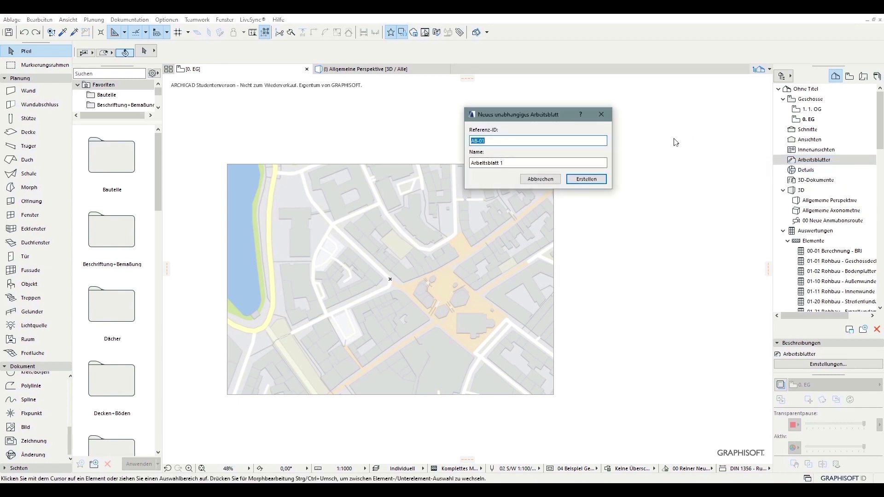
pyautogui.press('Tab')
pyautogui.write('La')
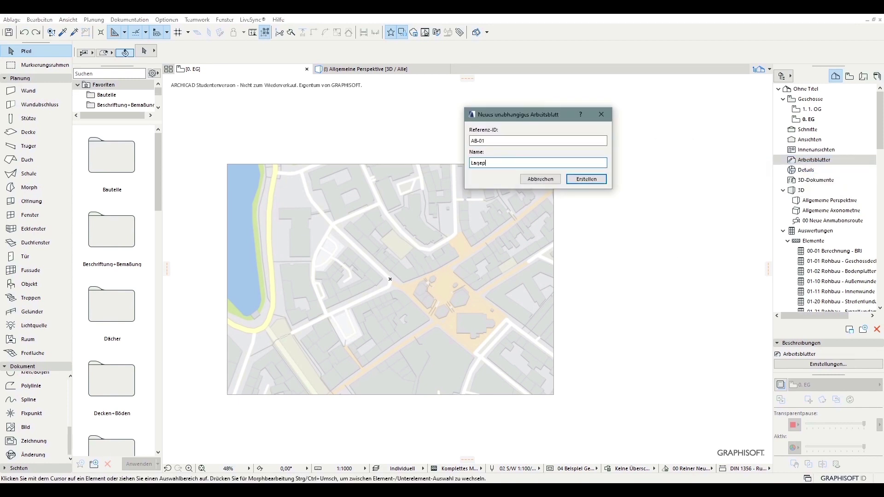
pyautogui.press('Return')
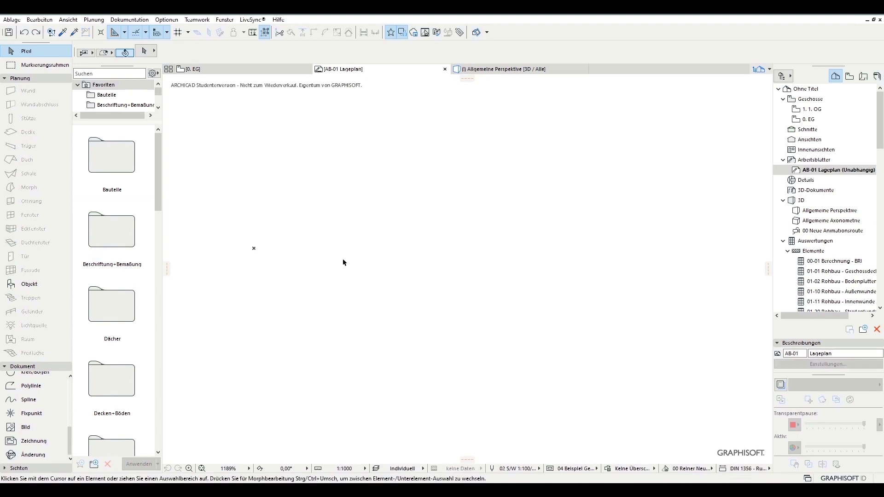
# Step: Set the 0. EG floor plan as the worksheet's trace reference and zoom out to view it
pyautogui.click(781, 385)
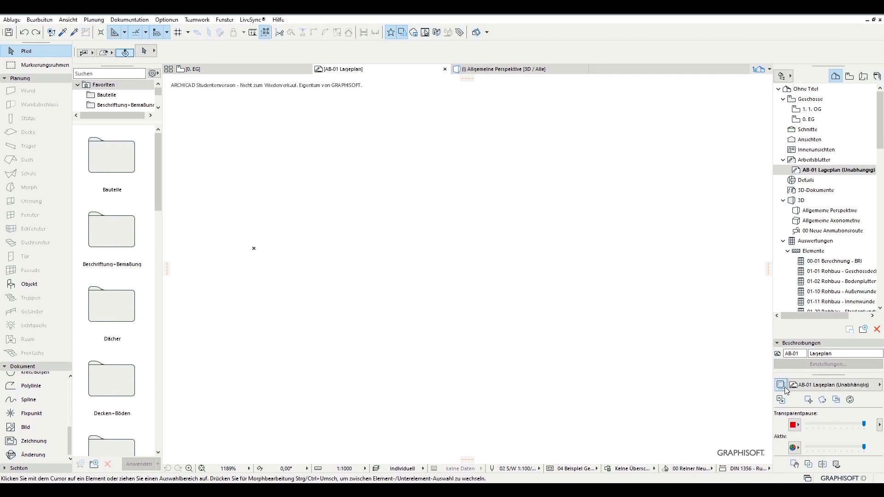
pyautogui.click(788, 387)
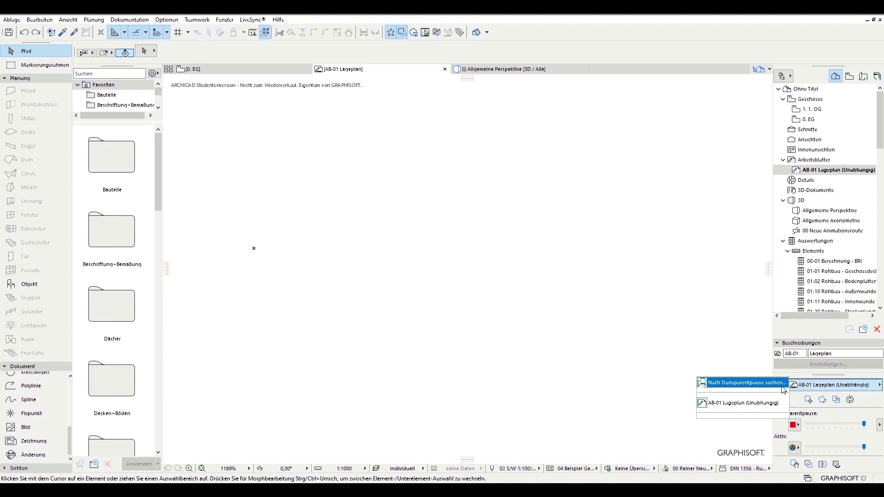
pyautogui.click(785, 386)
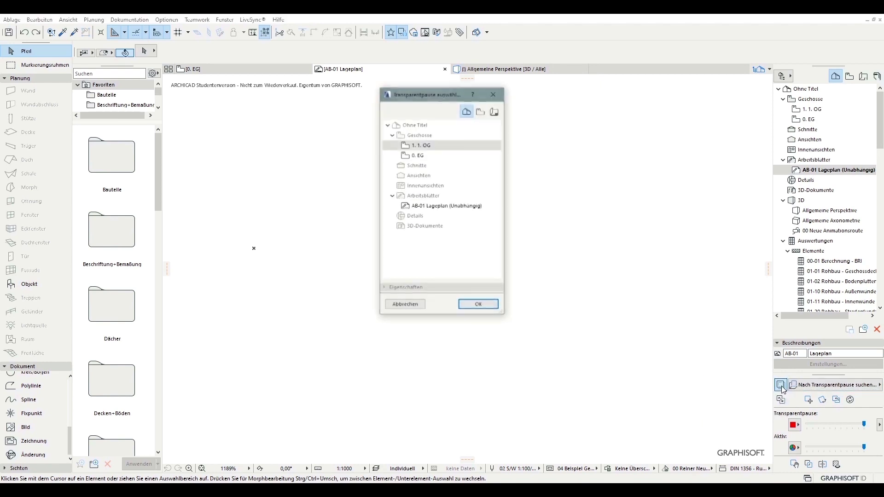
pyautogui.click(418, 157)
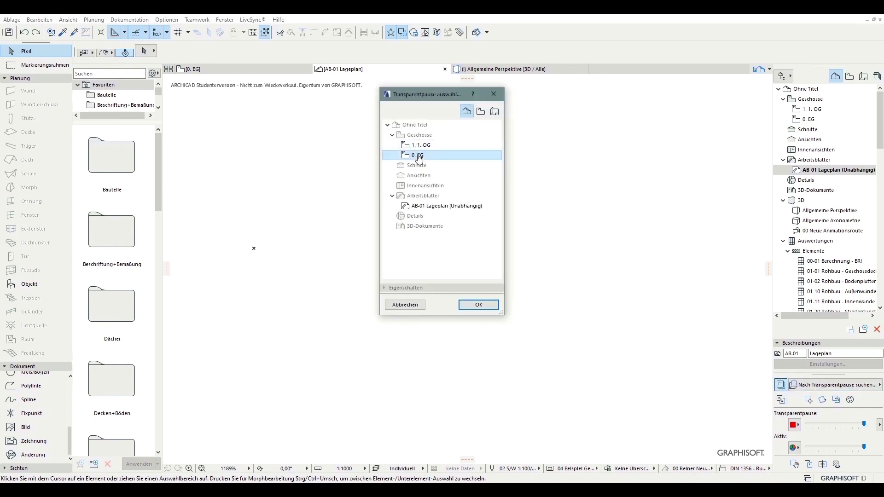
pyautogui.click(479, 305)
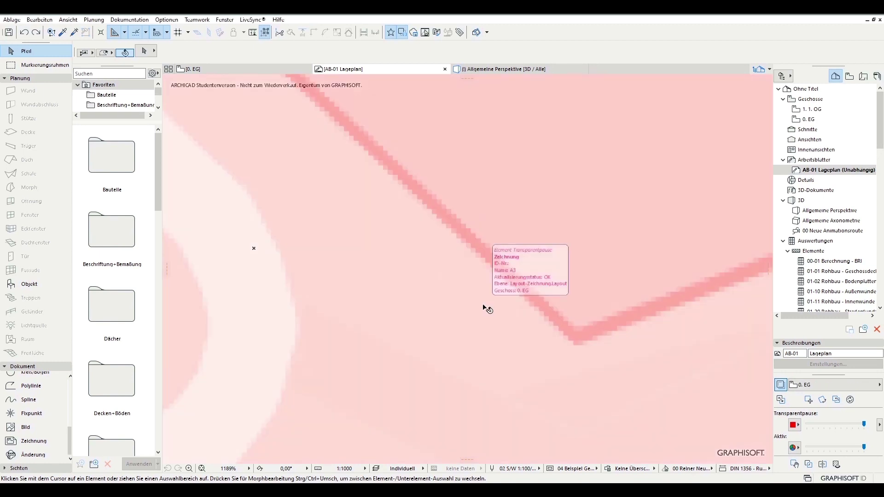
pyautogui.scroll(-3, 485, 306)
pyautogui.scroll(-3, 474, 296)
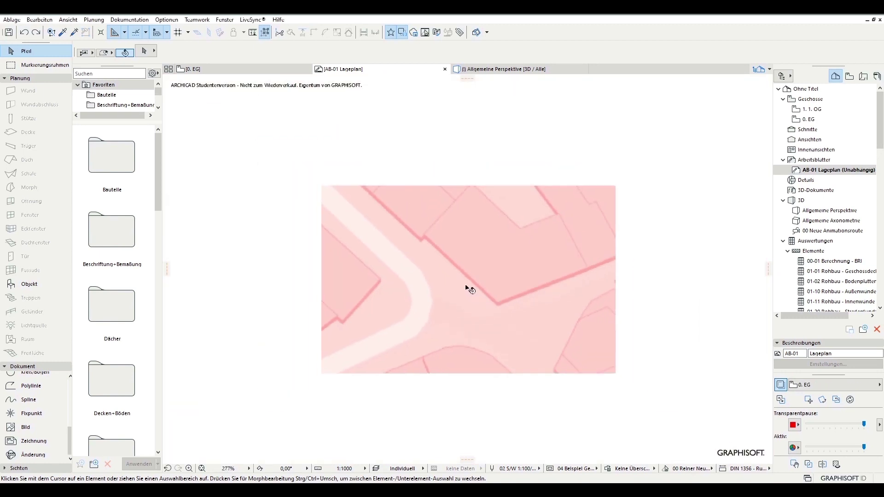
pyautogui.scroll(-4, 467, 289)
pyautogui.scroll(-3, 467, 289)
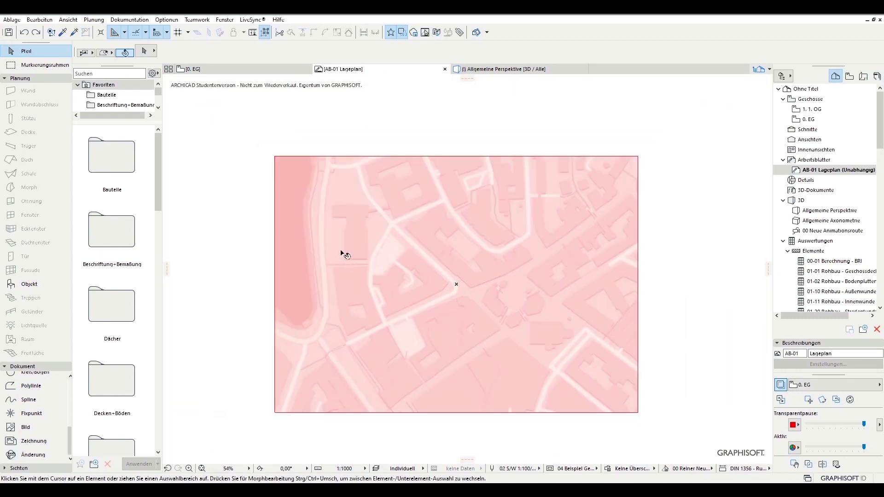
# Step: Change the trace colour from red through green to blue (R:0 G:0 B:255) and adjust its intensity
pyautogui.moveTo(864, 425)
pyautogui.mouseDown()
pyautogui.moveTo(840, 433)
pyautogui.moveTo(880, 427)
pyautogui.mouseUp()
pyautogui.click(795, 425)
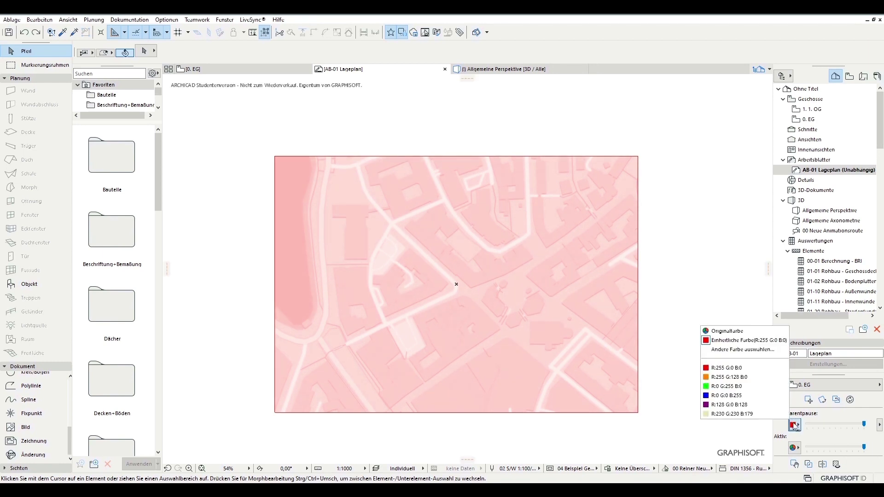
pyautogui.click(746, 387)
pyautogui.click(794, 425)
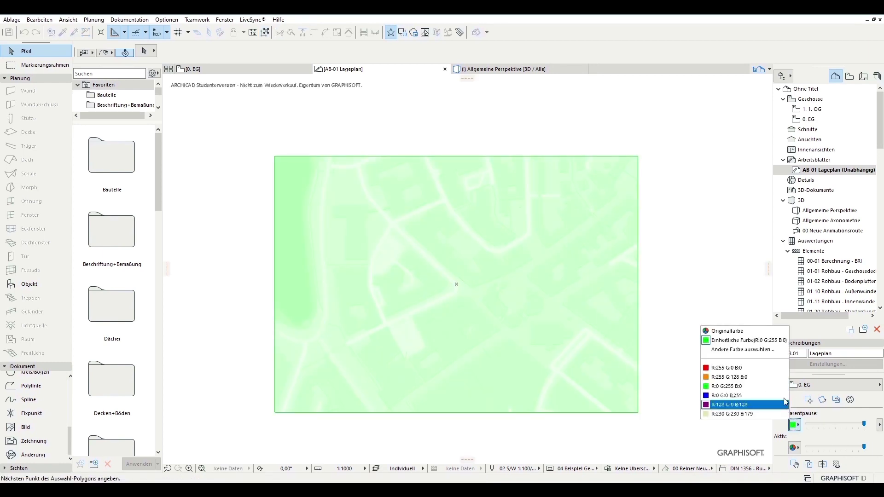
pyautogui.click(774, 391)
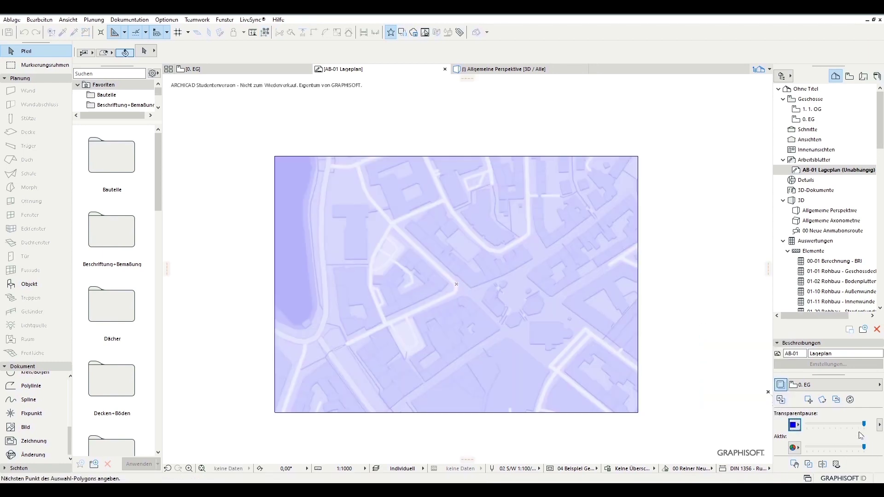
pyautogui.moveTo(864, 424)
pyautogui.mouseDown()
pyautogui.moveTo(828, 429)
pyautogui.moveTo(864, 424)
pyautogui.mouseUp()
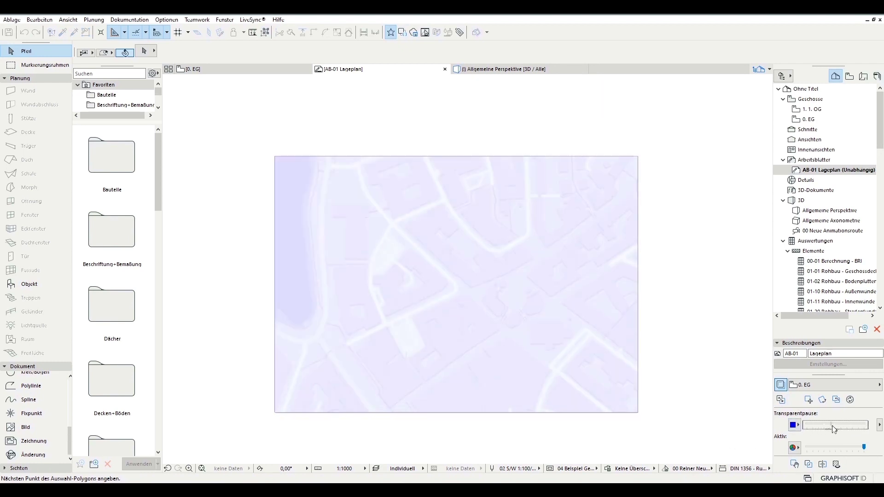
pyautogui.scroll(1, 543, 295)
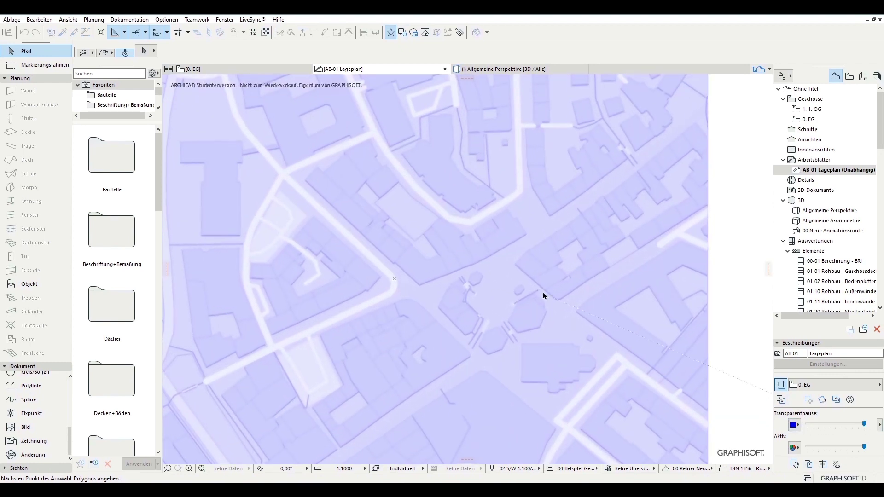
pyautogui.scroll(-1, 535, 387)
pyautogui.scroll(-1, 539, 383)
pyautogui.scroll(1, 664, 397)
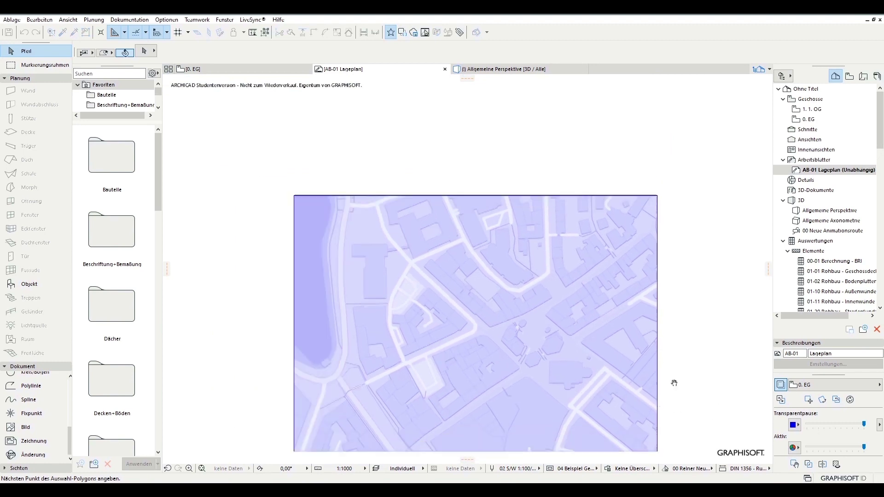
pyautogui.scroll(-1, 658, 335)
pyautogui.press('Escape')
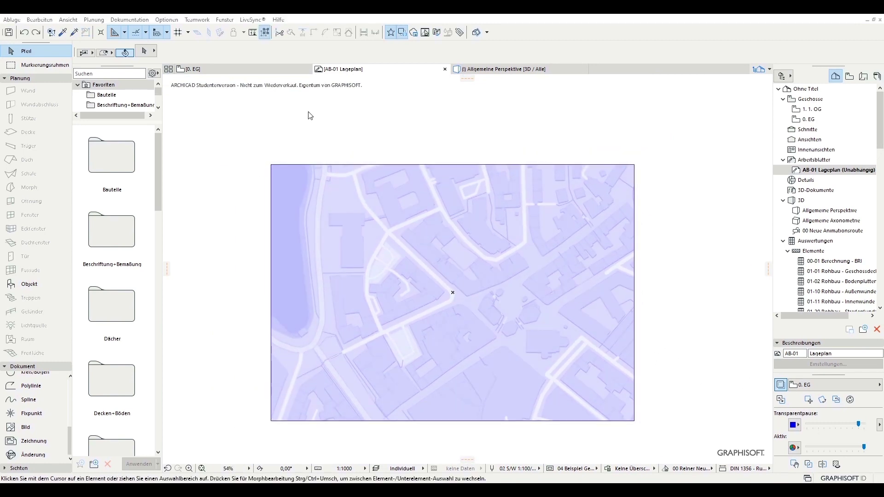
pyautogui.hotkey('ctrl', 'l')
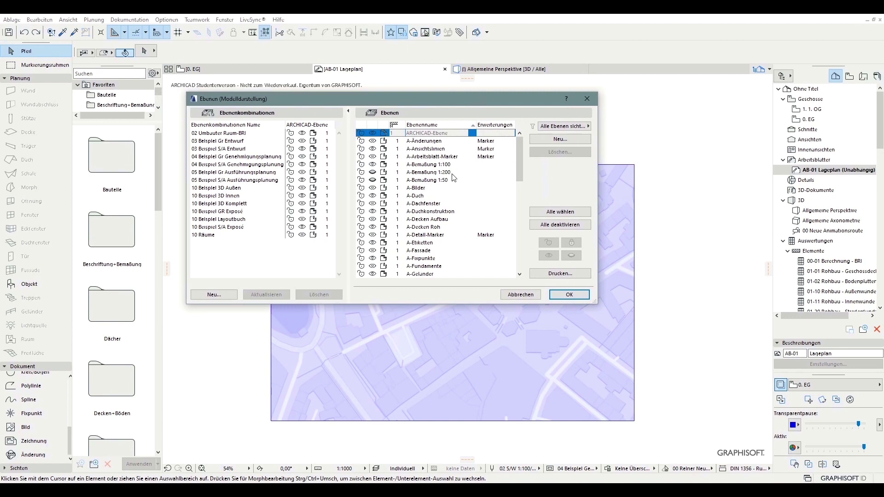
pyautogui.scroll(-2, 455, 239)
pyautogui.scroll(-2, 454, 236)
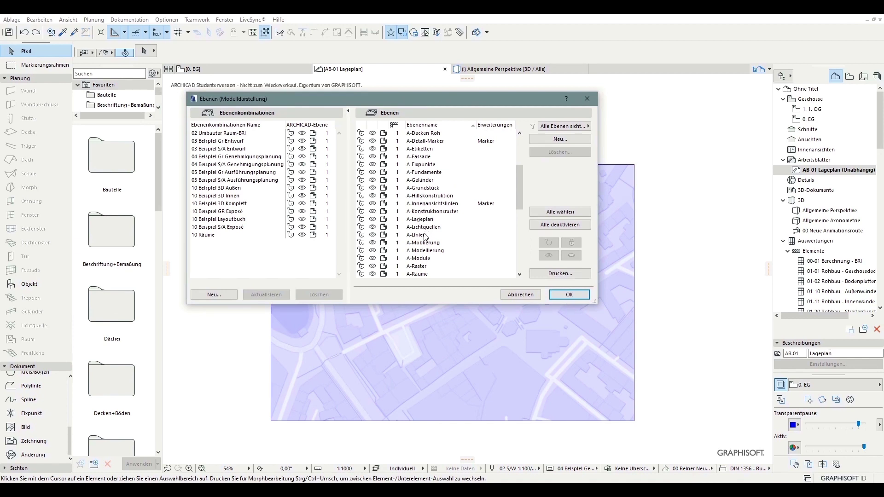
pyautogui.scroll(-2, 425, 237)
pyautogui.scroll(-2, 420, 235)
pyautogui.scroll(-2, 420, 236)
pyautogui.scroll(-2, 421, 235)
pyautogui.scroll(-1, 421, 235)
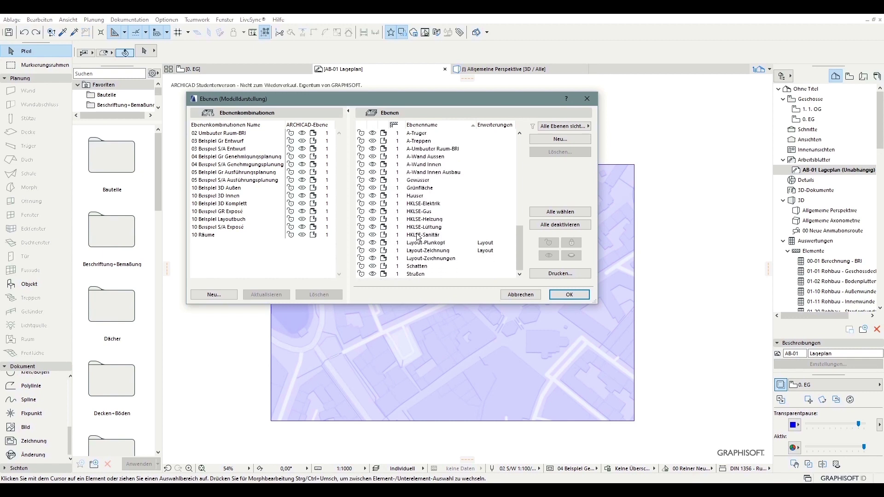
pyautogui.click(420, 198)
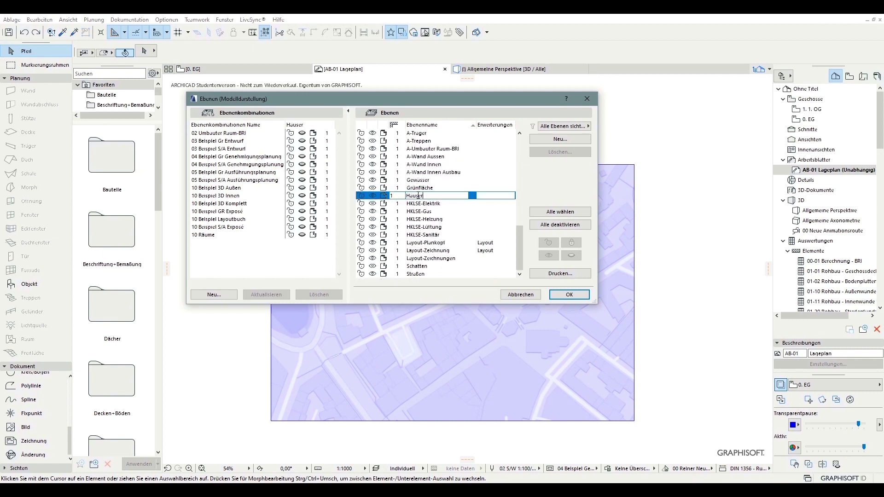
pyautogui.click(430, 267)
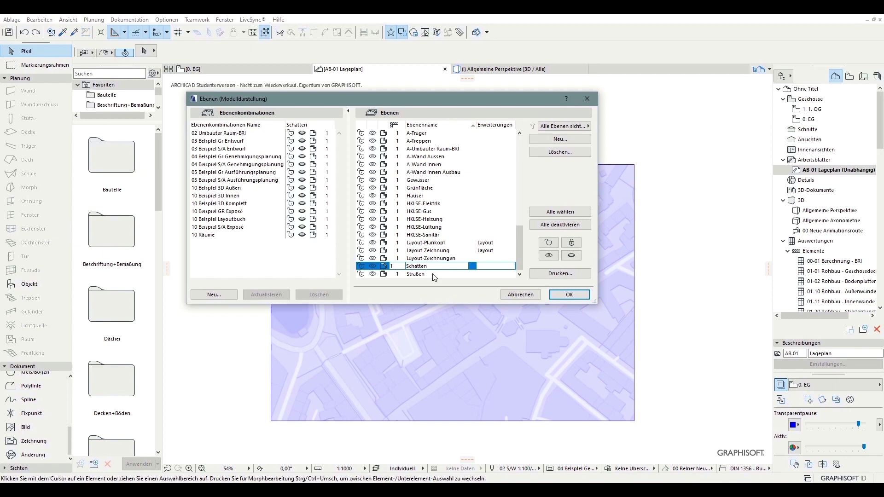
pyautogui.click(434, 274)
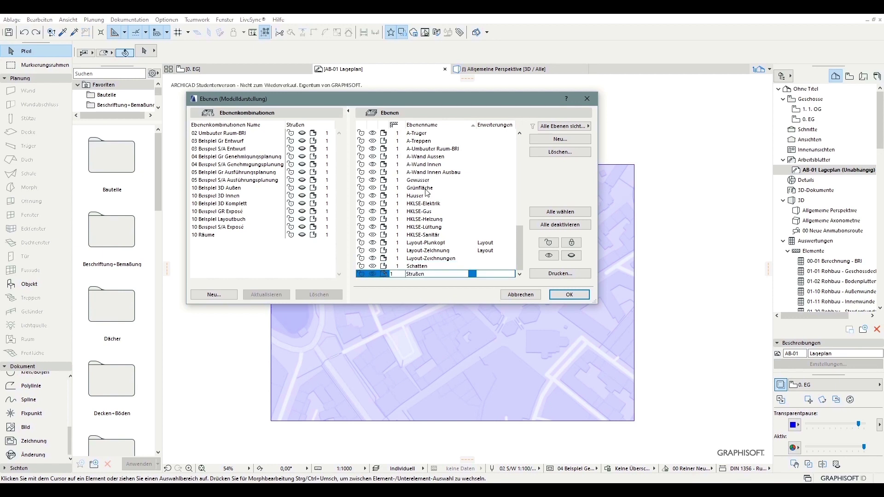
pyautogui.click(425, 188)
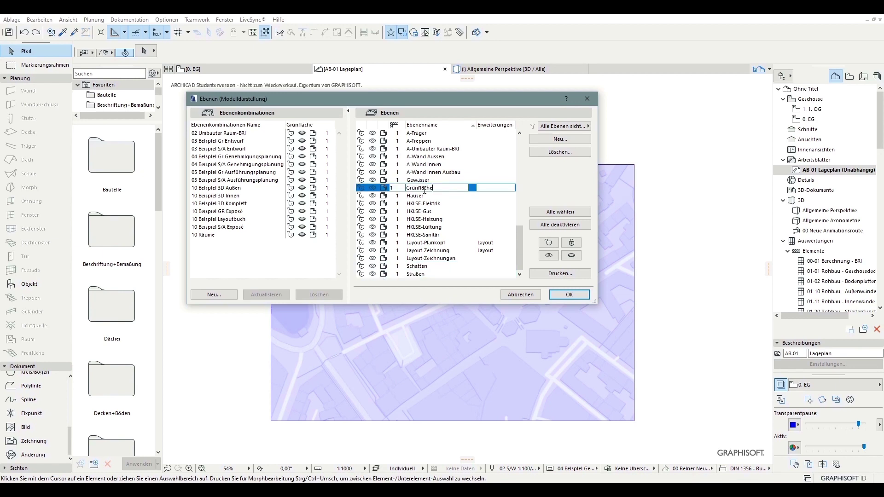
pyautogui.click(420, 180)
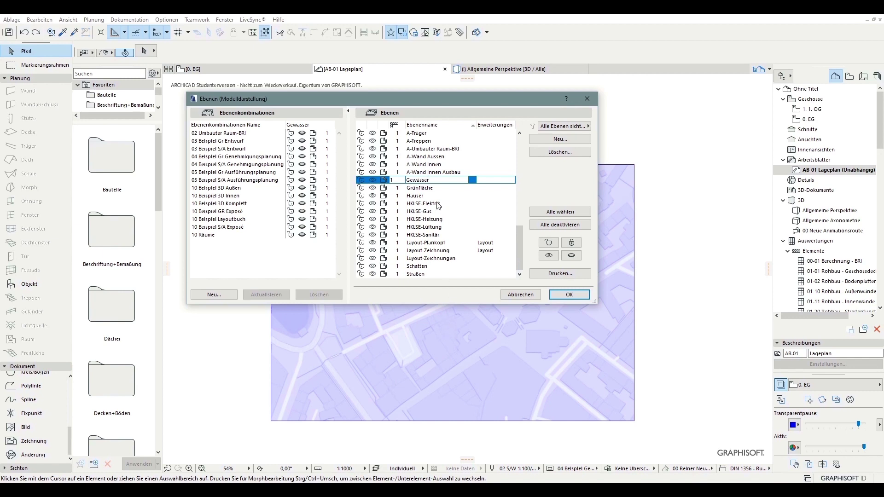
pyautogui.click(526, 297)
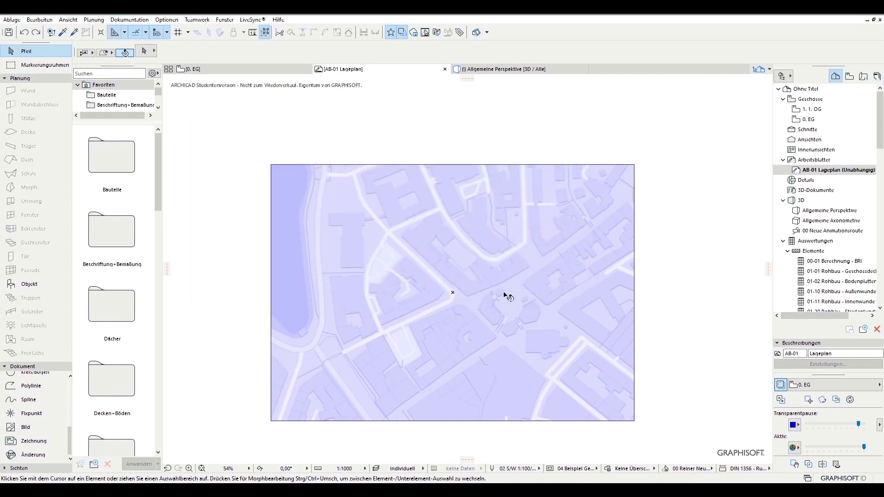
# Step: Set the Schraffur tool to Misch-Schraffur 100 % with a white pen 91 background
pyautogui.click(28, 80)
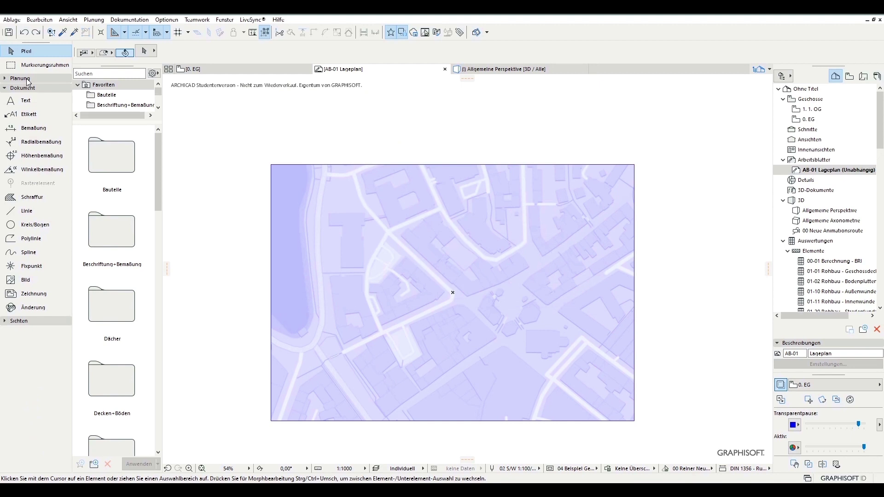
pyautogui.click(40, 201)
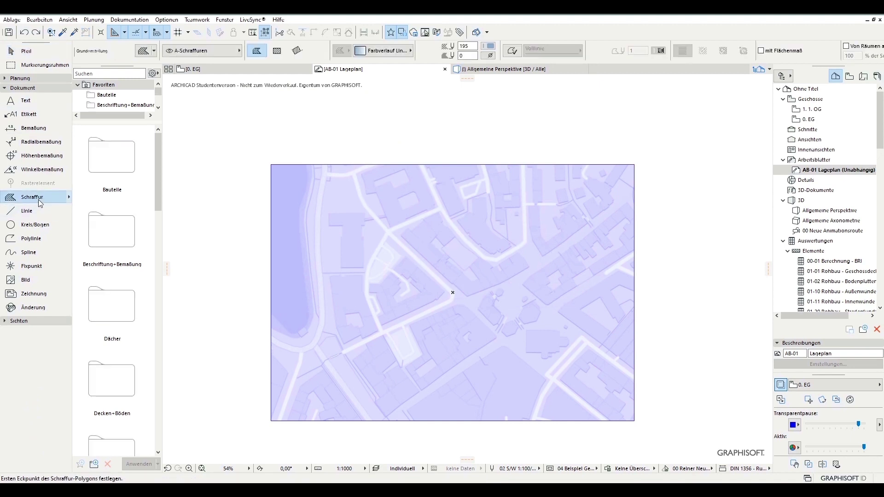
pyautogui.click(396, 51)
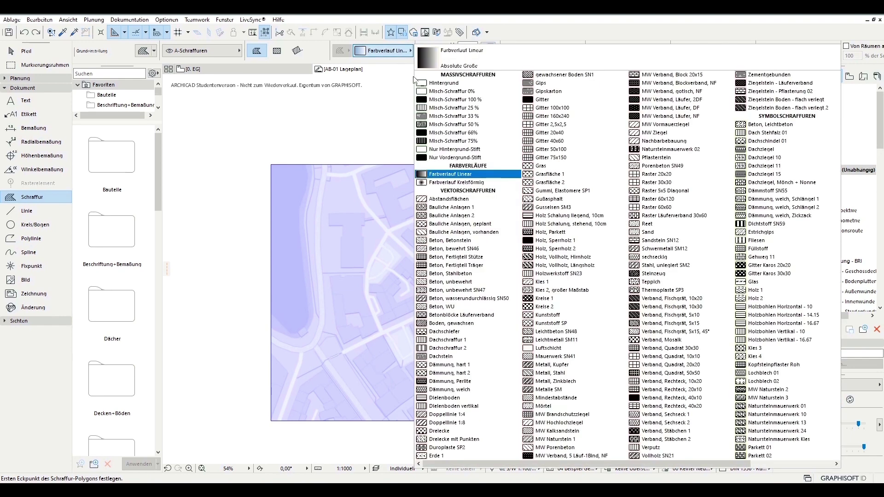
pyautogui.click(449, 100)
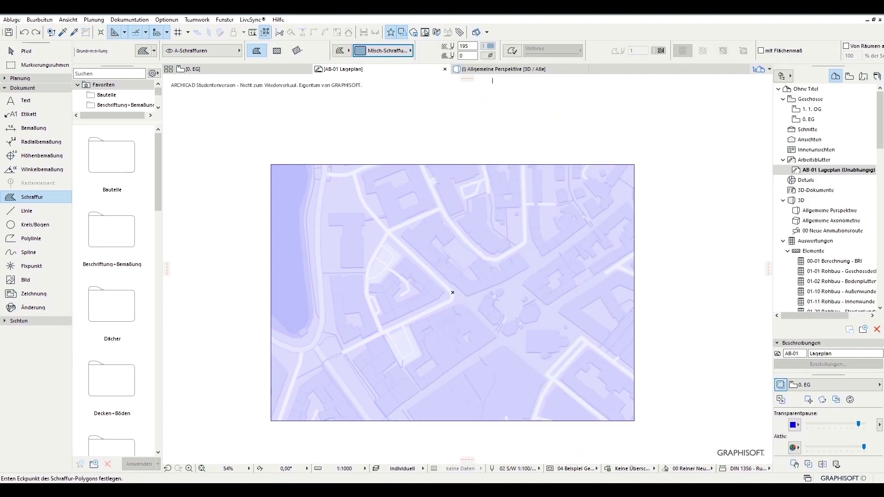
pyautogui.click(489, 46)
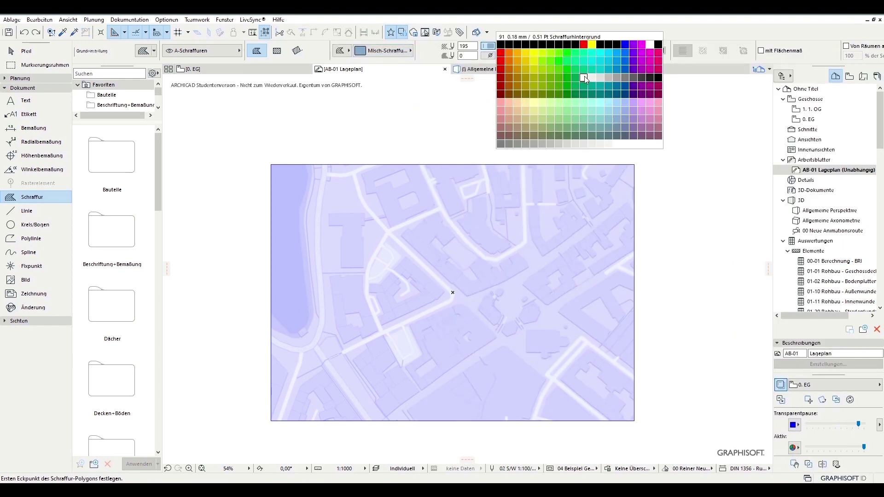
pyautogui.click(584, 78)
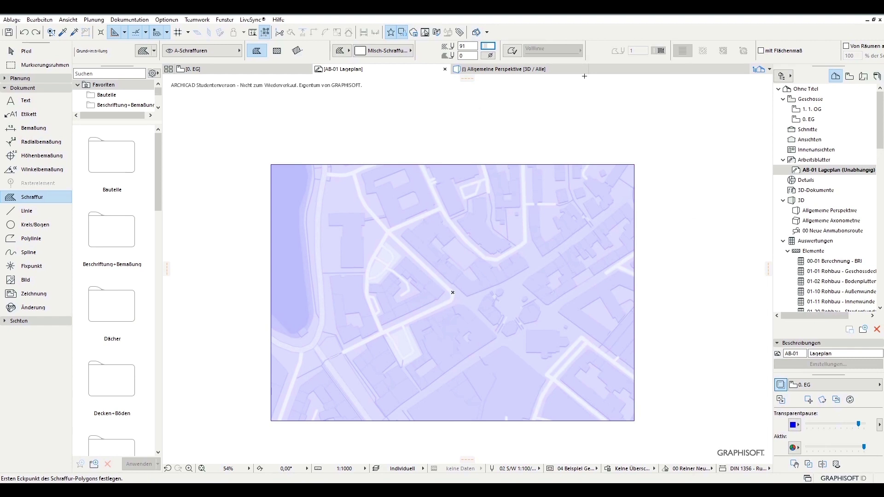
# Step: Enable a pen 93 contour and place new hatches on the Häuser layer
pyautogui.click(511, 50)
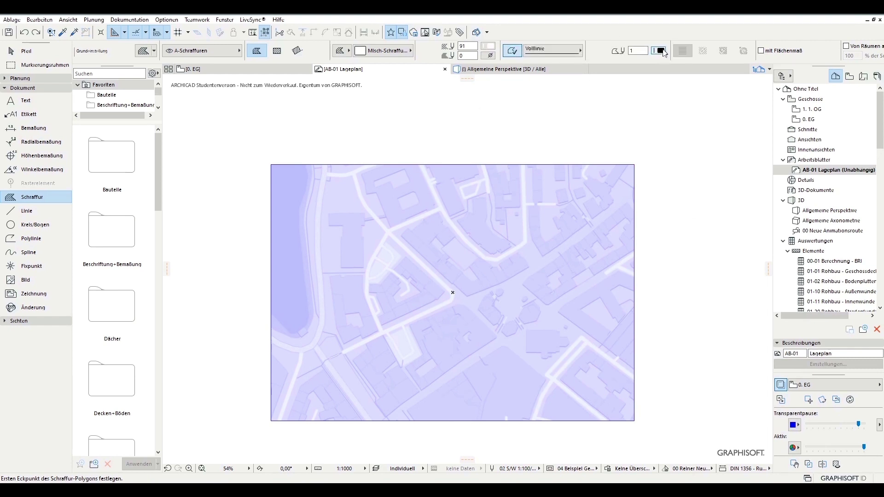
pyautogui.click(661, 51)
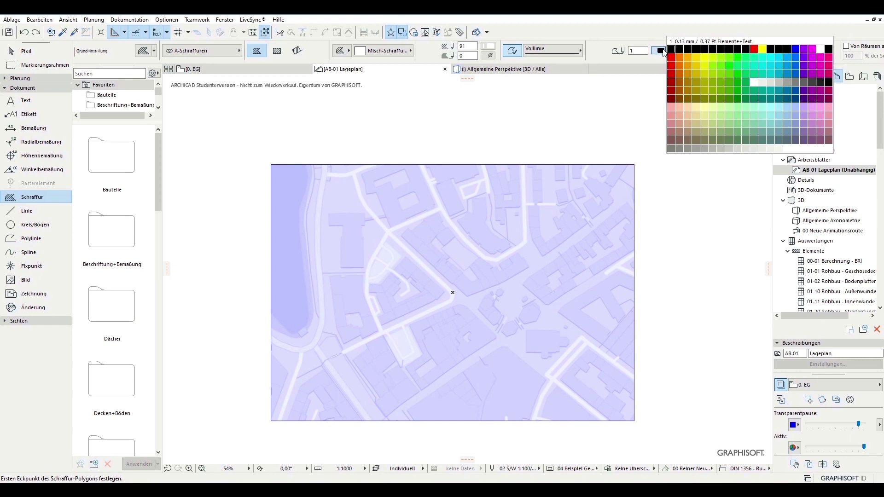
pyautogui.click(772, 84)
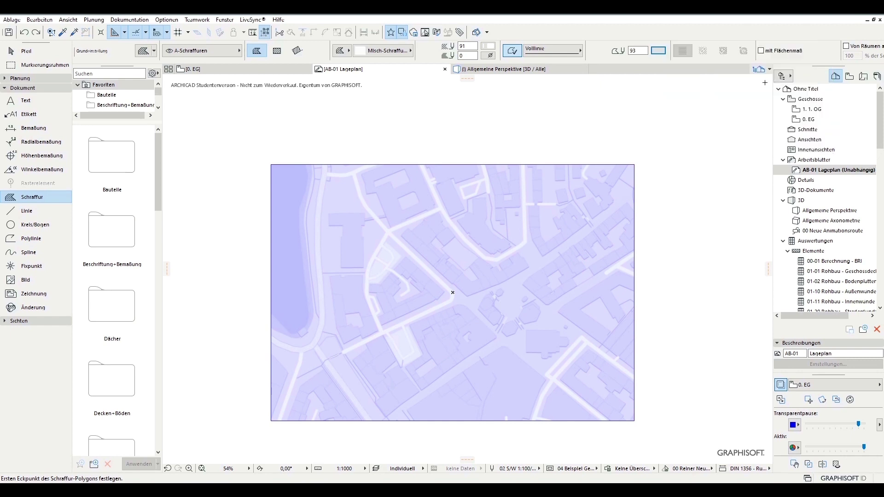
pyautogui.click(208, 51)
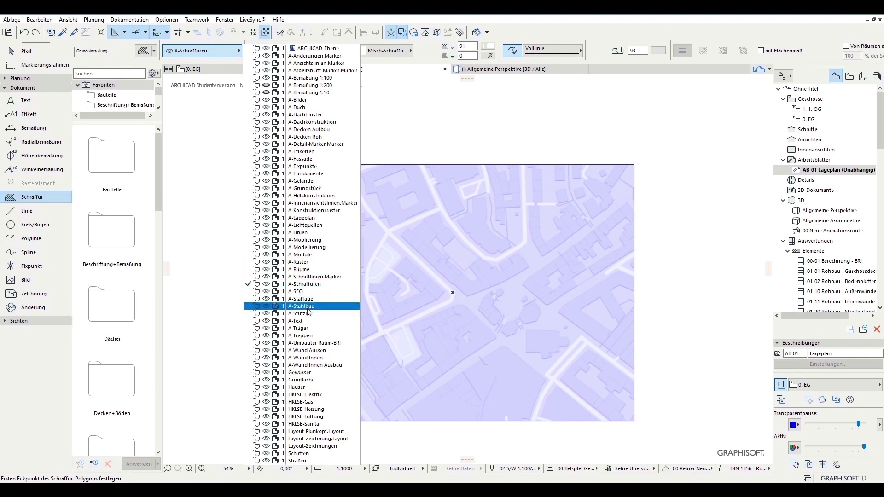
pyautogui.click(297, 387)
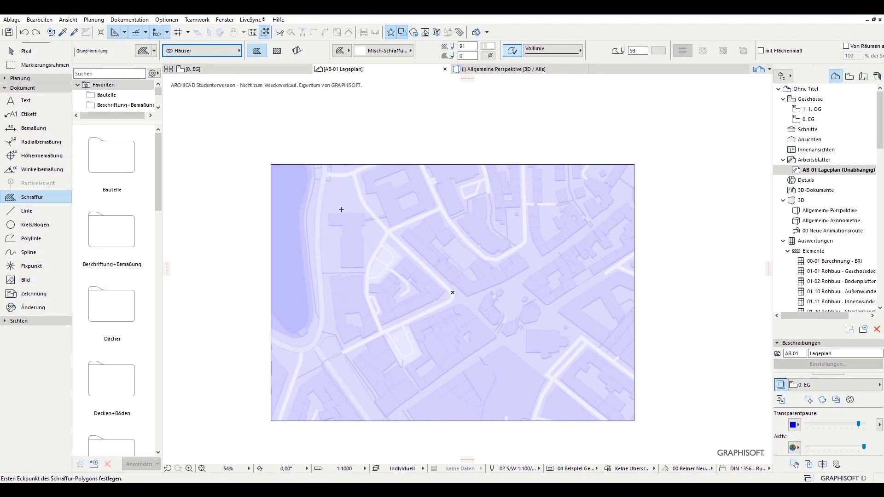
# Step: Trace the T-shaped building's top edge and right side with the hatch polygon
pyautogui.scroll(6, 341, 210)
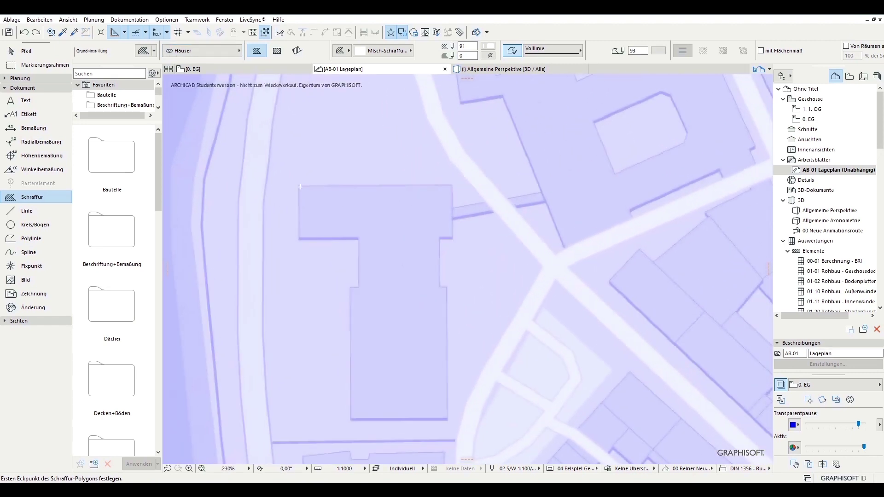
pyautogui.click(300, 187)
pyautogui.click(452, 187)
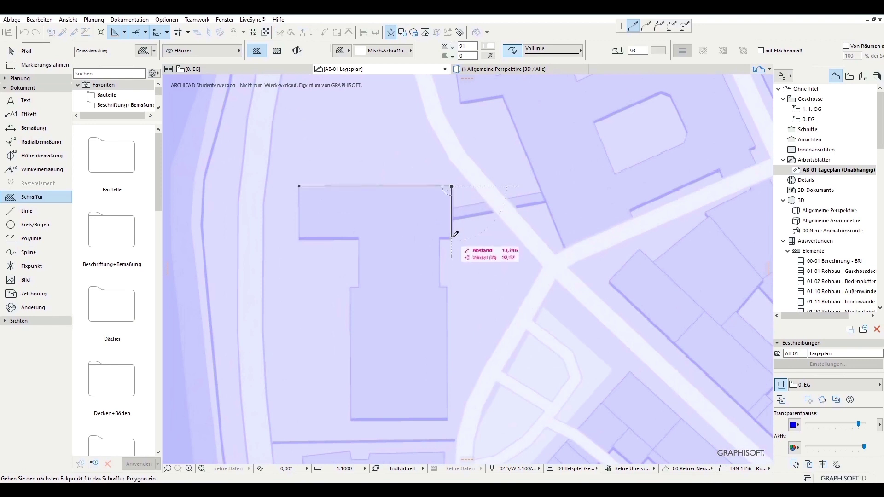
pyautogui.click(451, 239)
pyautogui.click(440, 239)
pyautogui.click(440, 289)
pyautogui.click(448, 289)
pyautogui.moveTo(453, 339); pyautogui.dragTo(466, 275, button='middle')
# Step: Finish the T-shaped hatch along its bottom and narrow left wing, closing it at the start
pyautogui.click(462, 357)
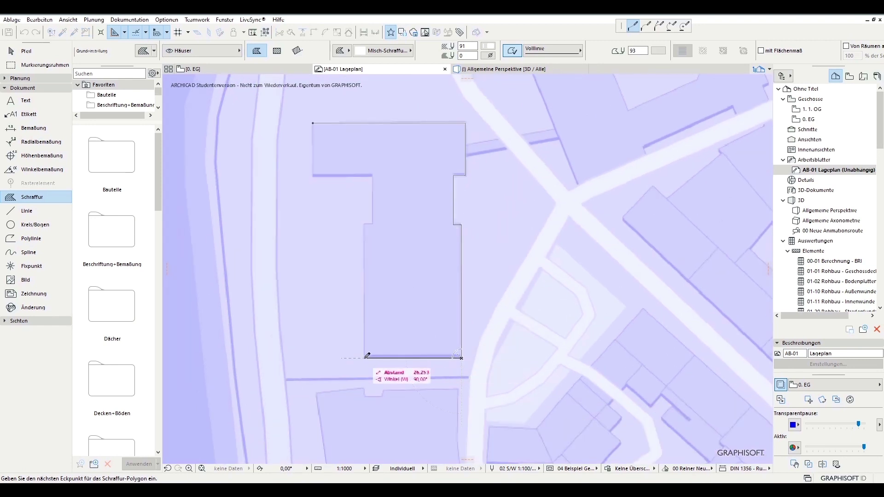
pyautogui.click(365, 358)
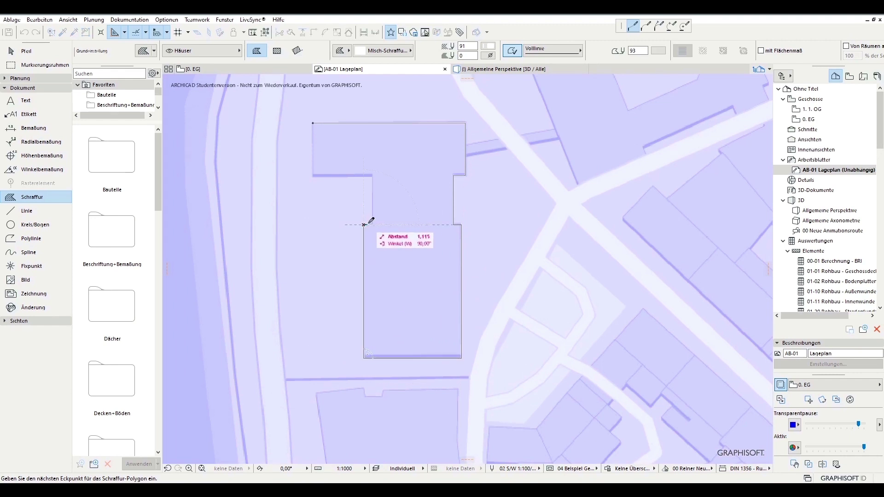
pyautogui.click(373, 225)
pyautogui.click(373, 175)
pyautogui.click(312, 176)
pyautogui.click(312, 123)
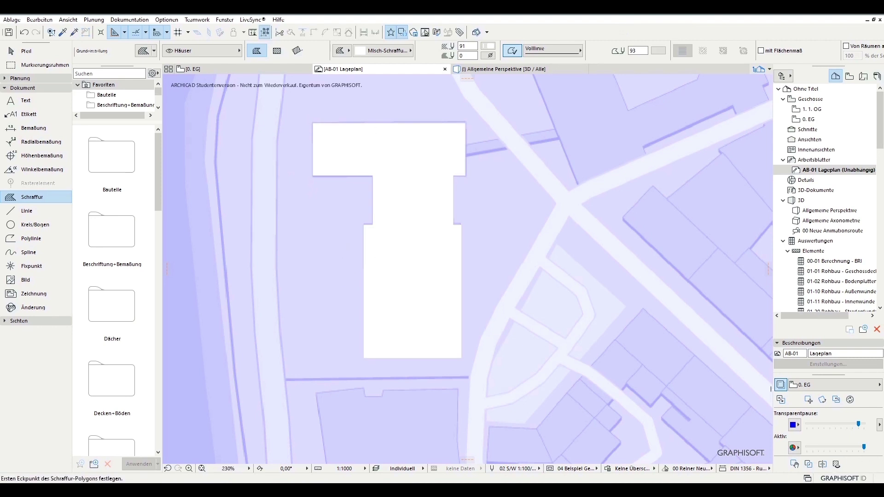
# Step: Check the hatch by hiding the trace, toggling true line weight, zooming to 100%, then restoring the trace
pyautogui.click(781, 386)
pyautogui.rightClick(515, 251)
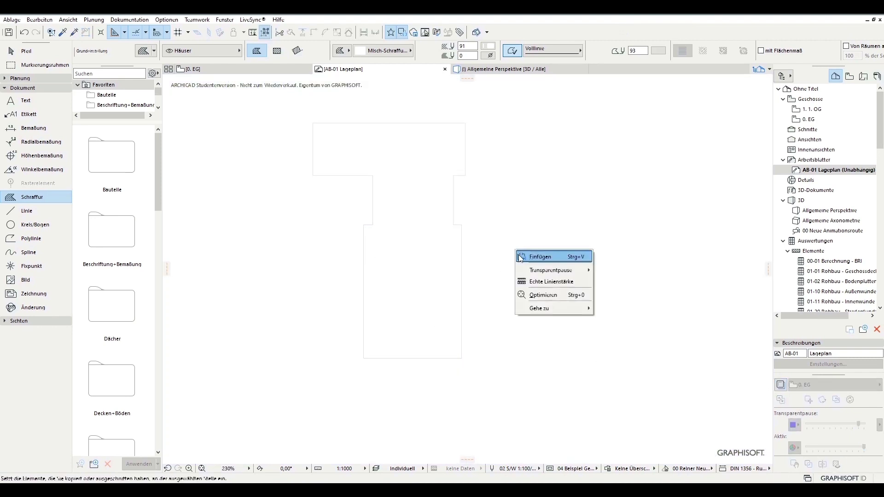
pyautogui.click(532, 282)
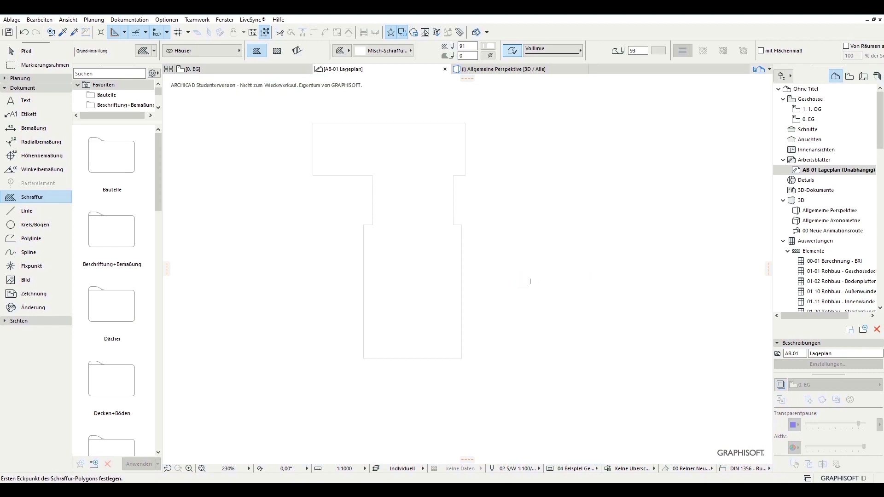
pyautogui.click(230, 470)
pyautogui.click(278, 433)
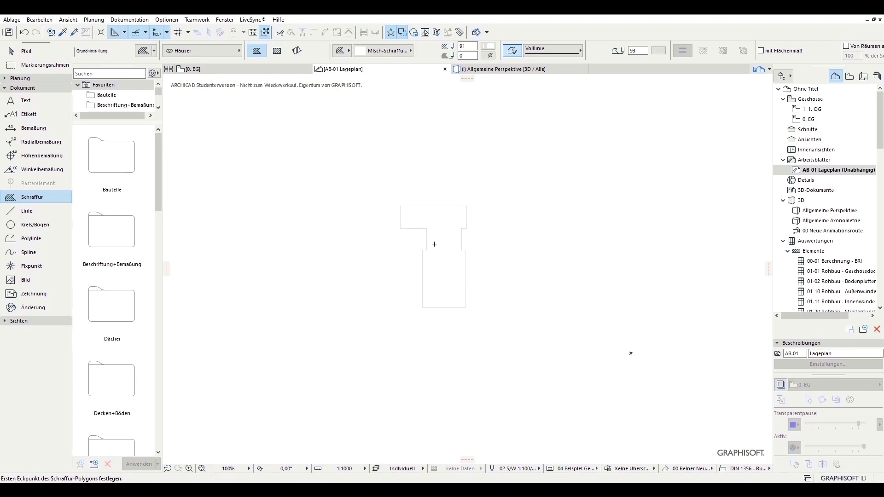
pyautogui.click(781, 385)
pyautogui.rightClick(236, 198)
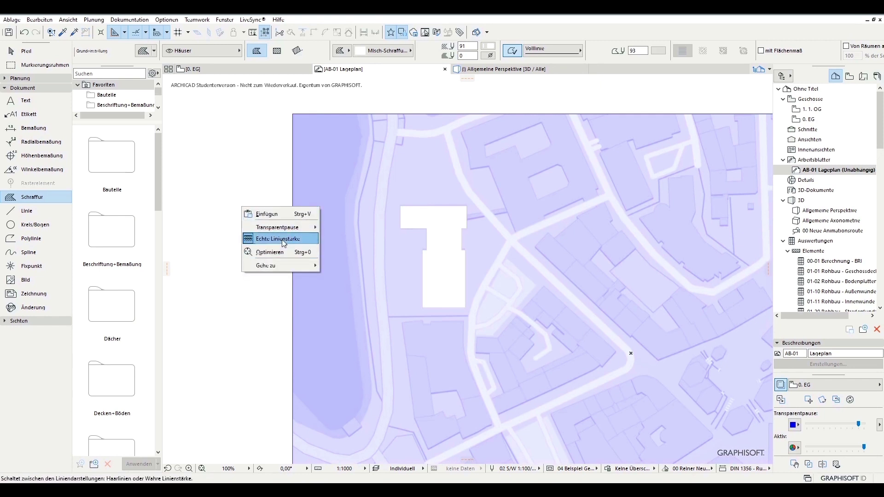
pyautogui.click(277, 238)
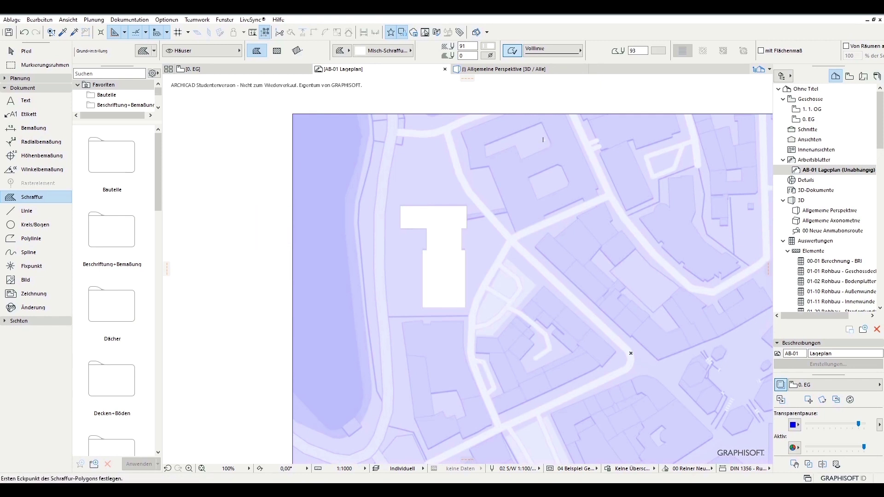
pyautogui.scroll(5, 631, 353)
# Step: Trace the next building beside the central square as a white hatch
pyautogui.click(503, 297)
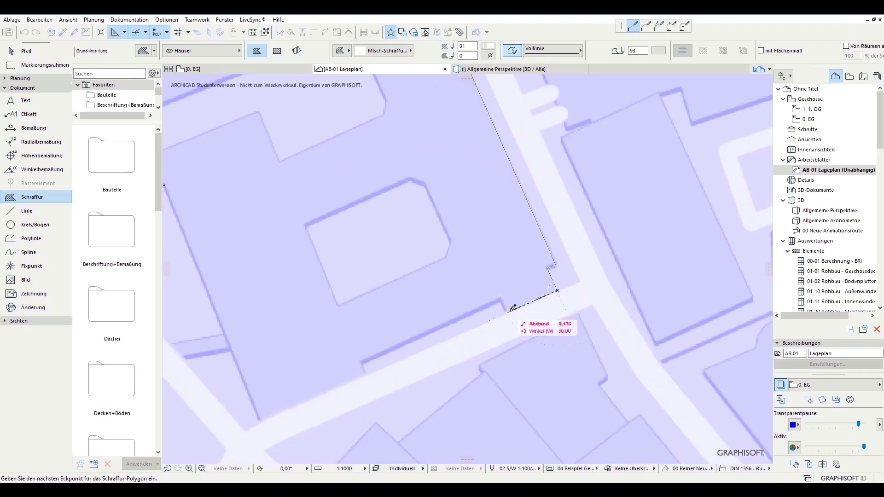
pyautogui.click(267, 138)
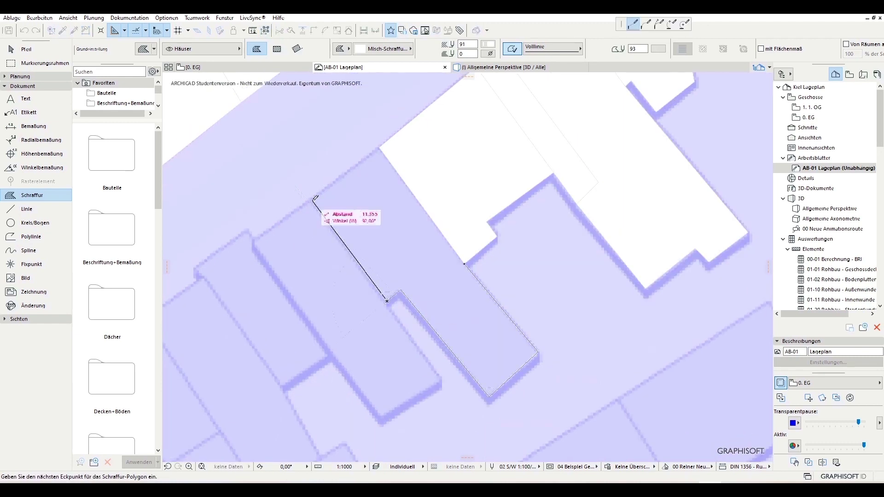
pyautogui.click(316, 198)
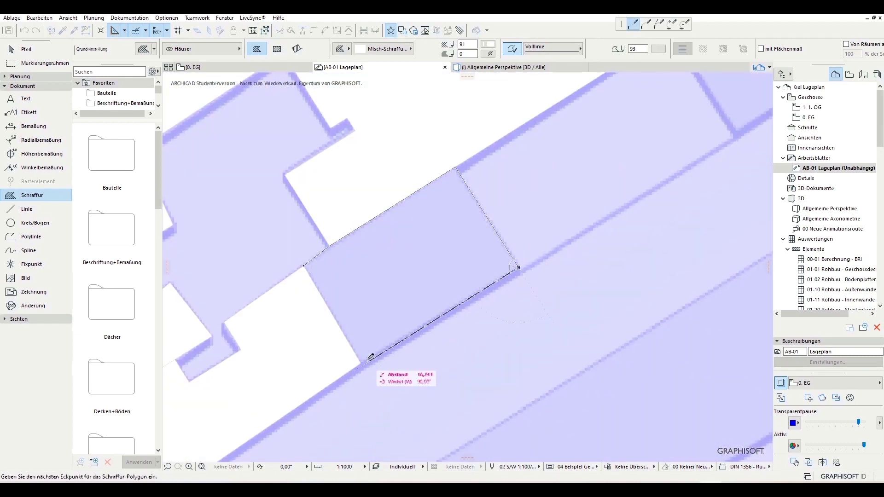
pyautogui.scroll(3, 298, 317)
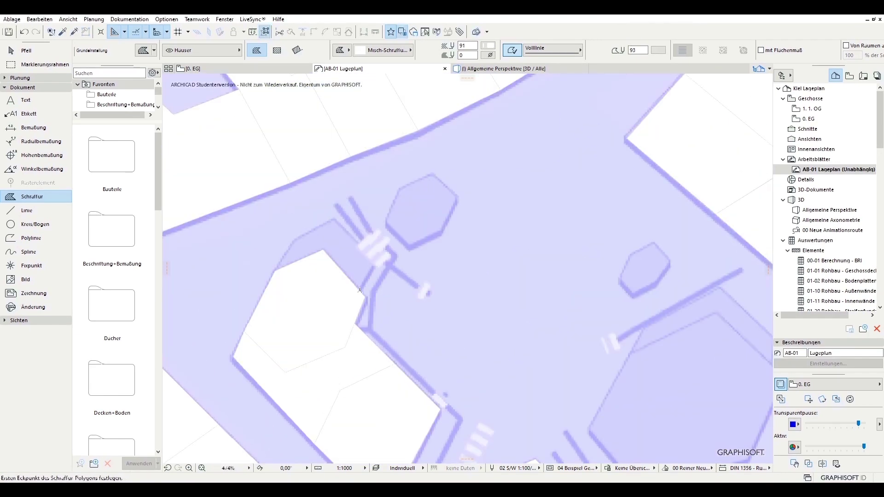
pyautogui.scroll(3, 433, 267)
pyautogui.click(415, 270)
pyautogui.click(434, 299)
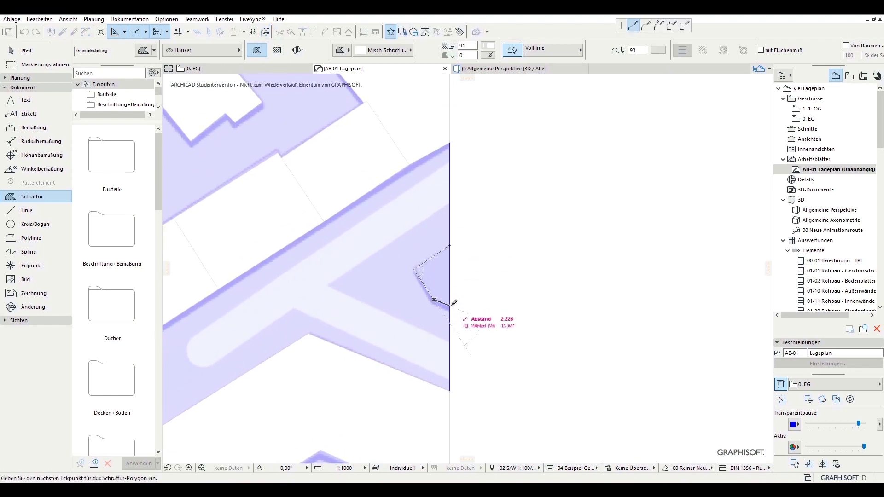
pyautogui.click(450, 246)
# Step: Pan across the site plan and toggle the trace reference off and on to check the buildings
pyautogui.scroll(-2, 441, 260)
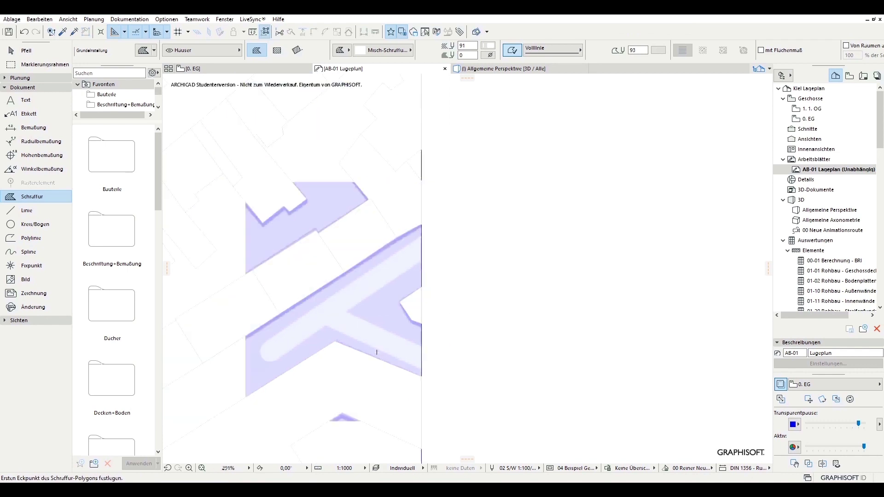
pyautogui.scroll(-3, 414, 299)
pyautogui.scroll(-2, 385, 338)
pyautogui.moveTo(386, 338); pyautogui.dragTo(482, 241, button='middle')
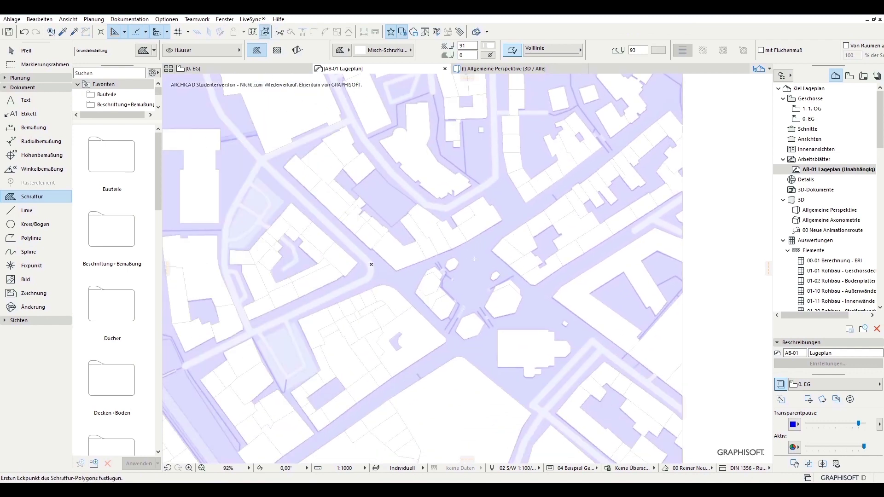
pyautogui.scroll(-2, 473, 262)
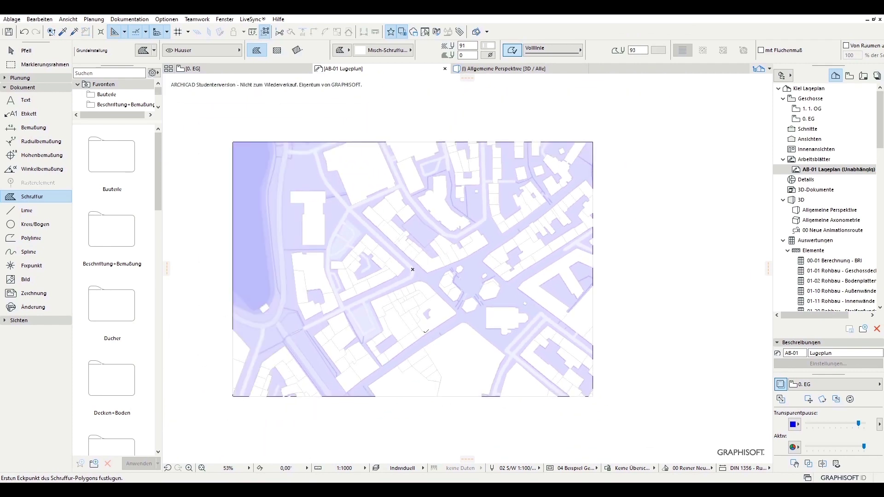
pyautogui.scroll(-1, 371, 413)
pyautogui.click(781, 384)
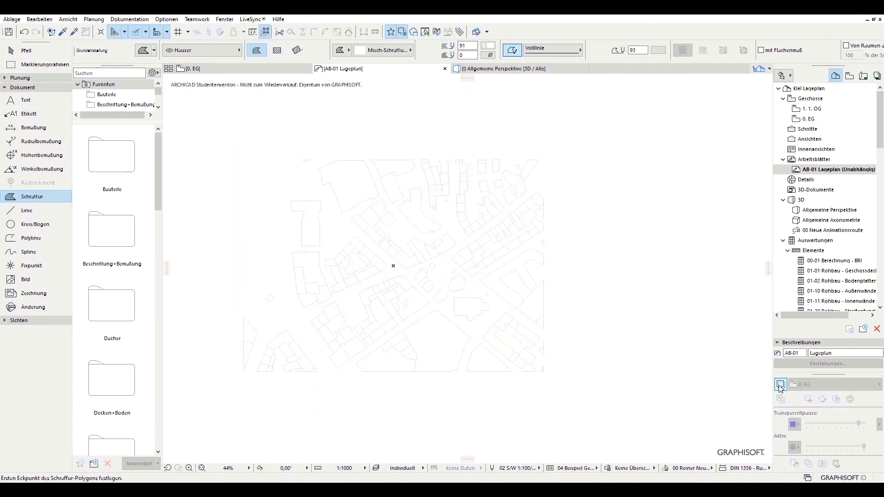
pyautogui.click(781, 384)
pyautogui.scroll(3, 393, 310)
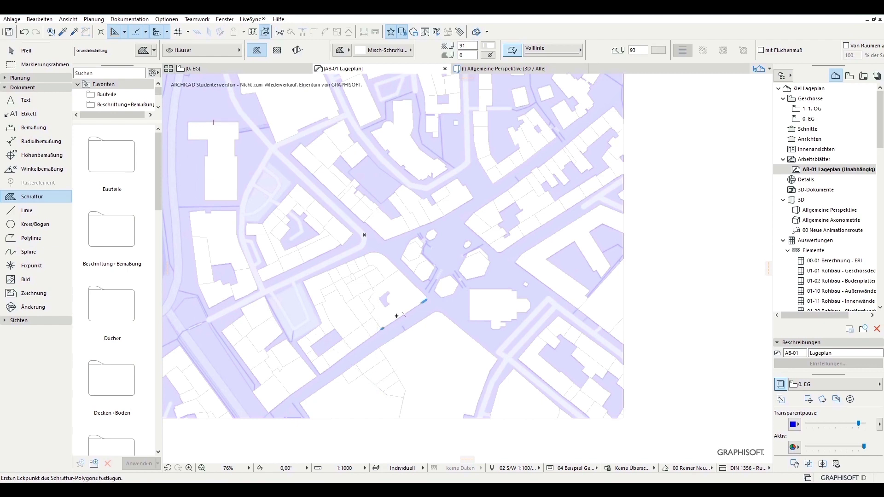
# Step: Give one building hatch a grey background colour
pyautogui.press('Escape')
pyautogui.click(402, 290)
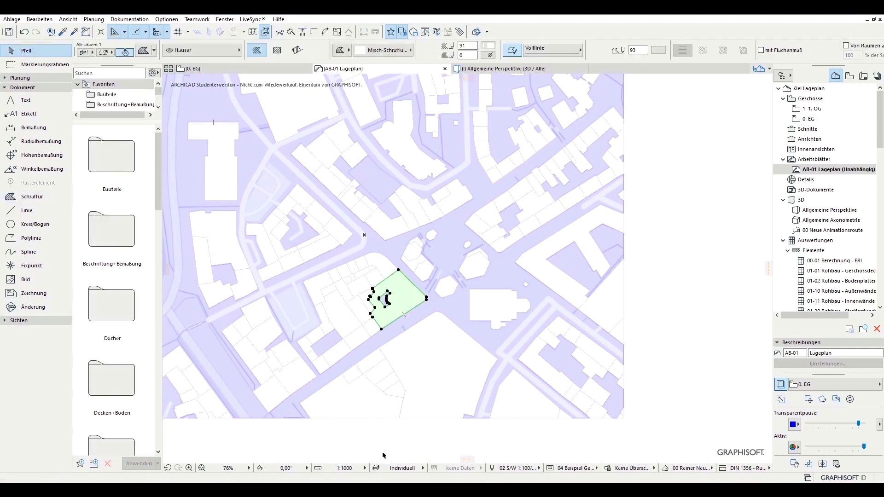
pyautogui.scroll(2, 406, 290)
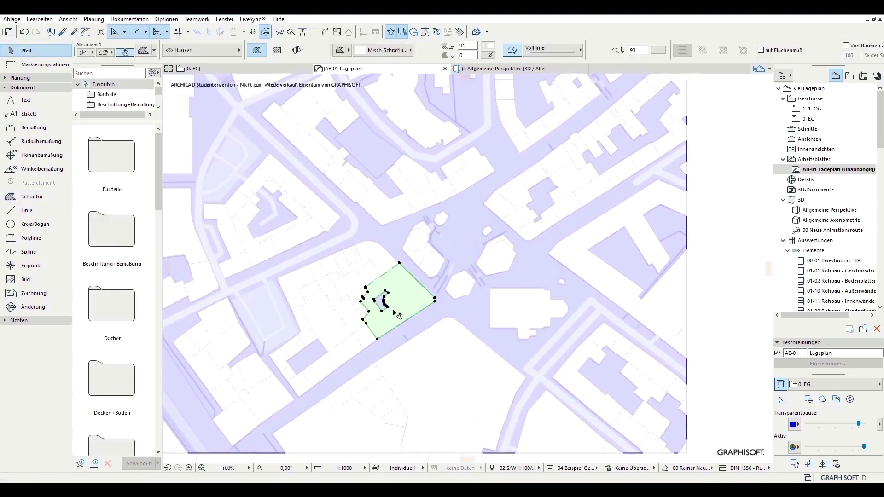
pyautogui.scroll(3, 400, 294)
pyautogui.click(488, 46)
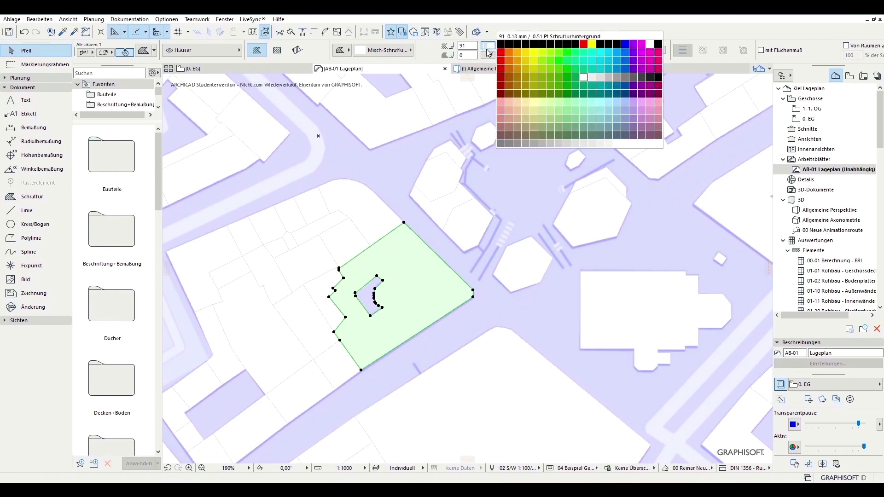
pyautogui.click(618, 79)
pyautogui.click(442, 361)
pyautogui.scroll(-5, 474, 355)
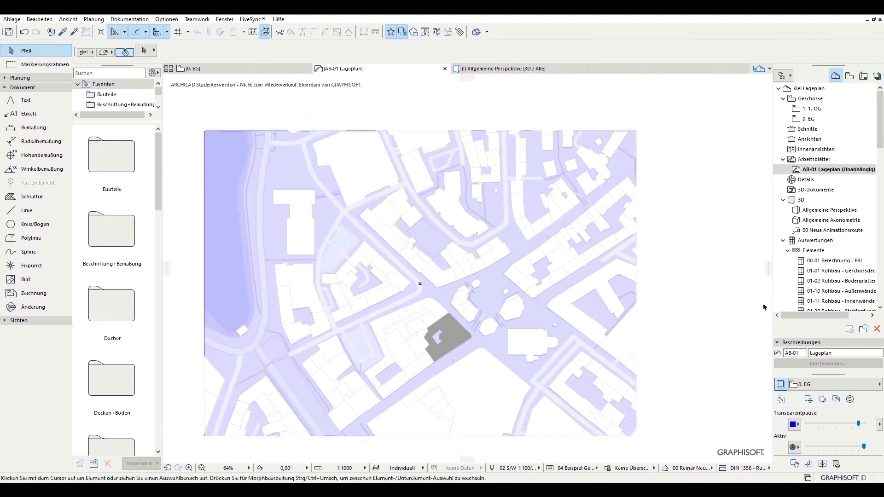
# Step: Hide the blue trace reference and change that building fill to a paler grey pen colour
pyautogui.click(792, 397)
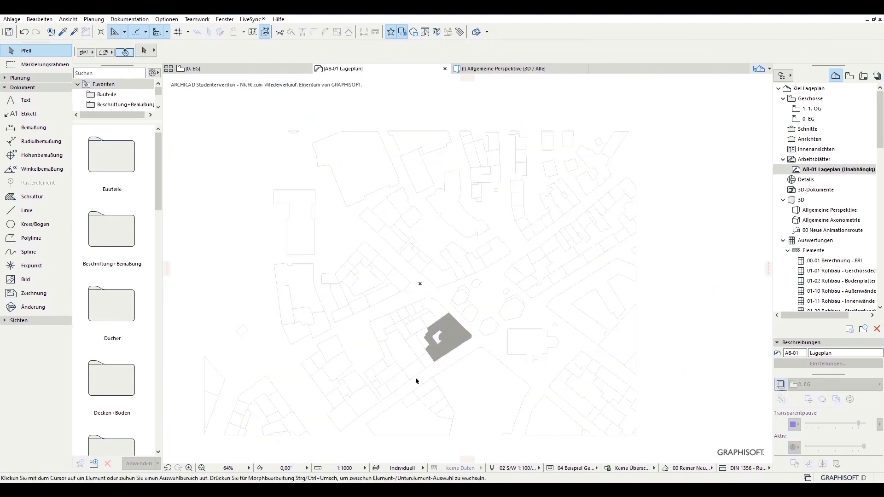
pyautogui.scroll(3, 457, 317)
pyautogui.scroll(2, 458, 317)
pyautogui.click(489, 287)
pyautogui.click(488, 46)
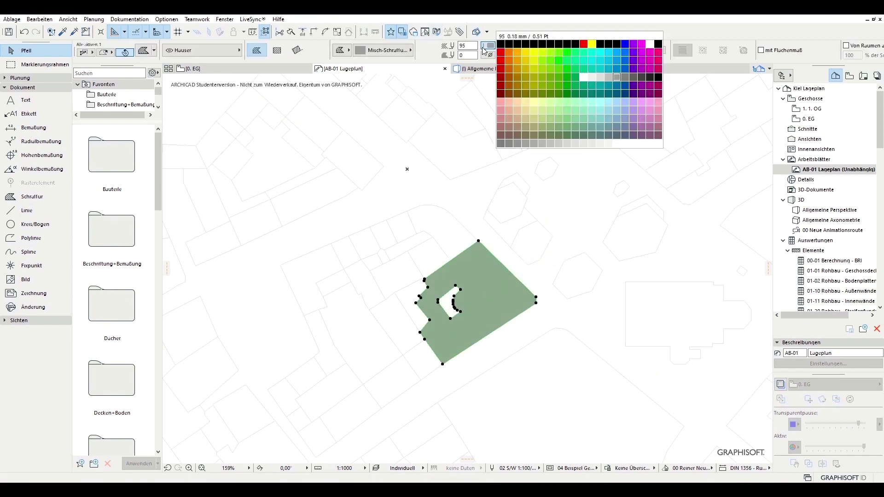
pyautogui.click(591, 78)
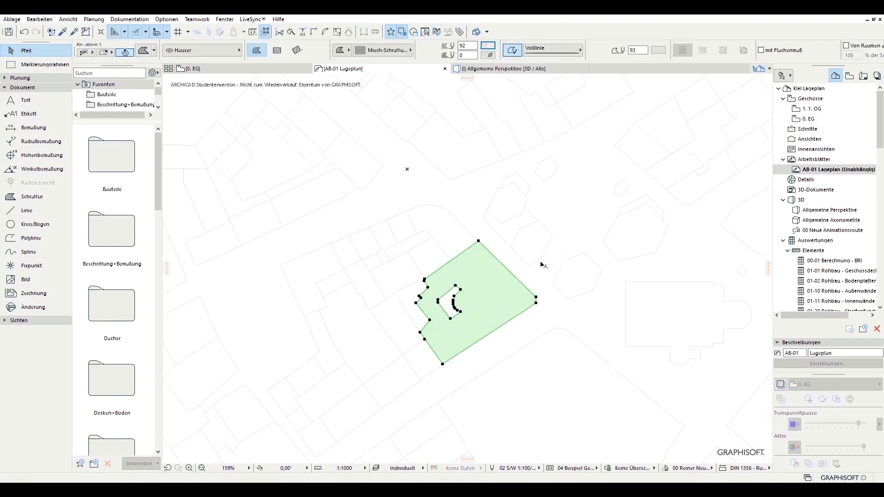
pyautogui.click(527, 342)
pyautogui.scroll(-5, 487, 377)
# Step: Polygon-select the plan area and move its contents to set the reference map aside
pyautogui.click(605, 424)
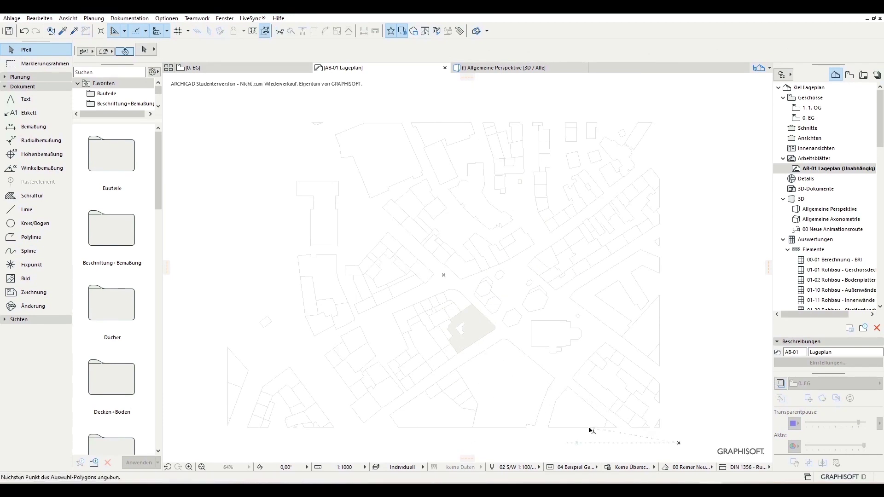
pyautogui.click(224, 444)
pyautogui.click(223, 102)
pyautogui.doubleClick(688, 109)
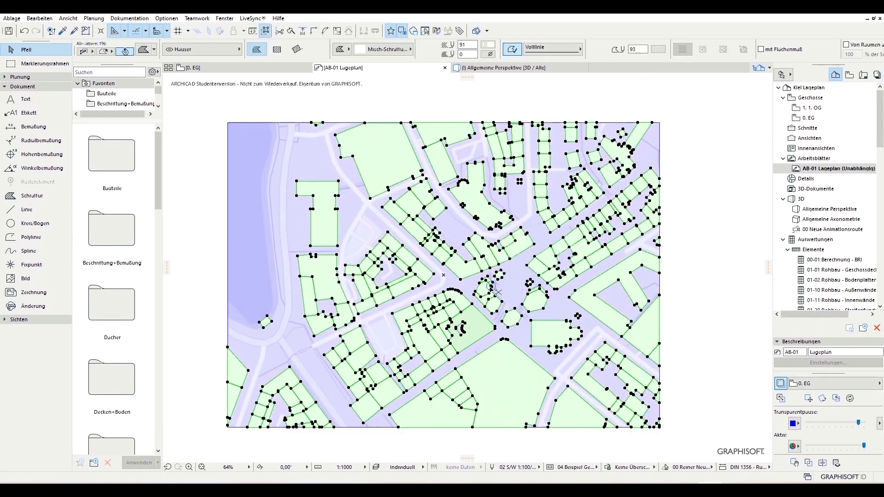
pyautogui.hotkey('ctrl', 'v')
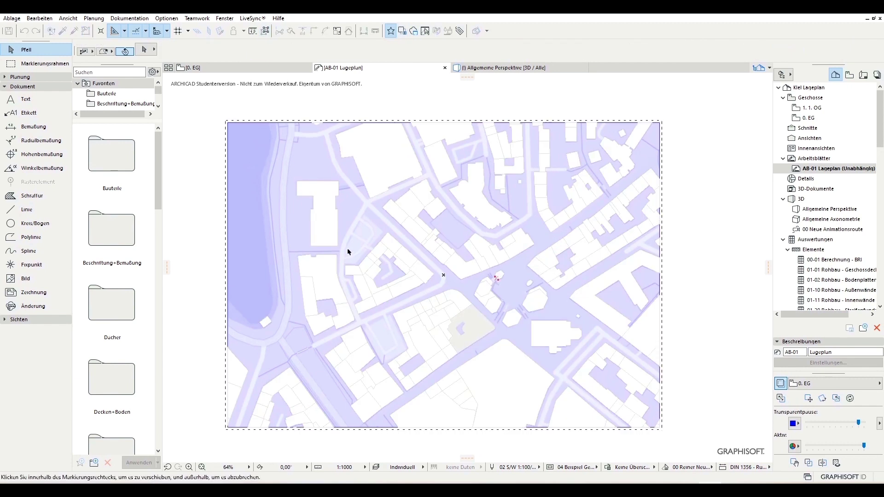
pyautogui.click(493, 244)
pyautogui.click(430, 226)
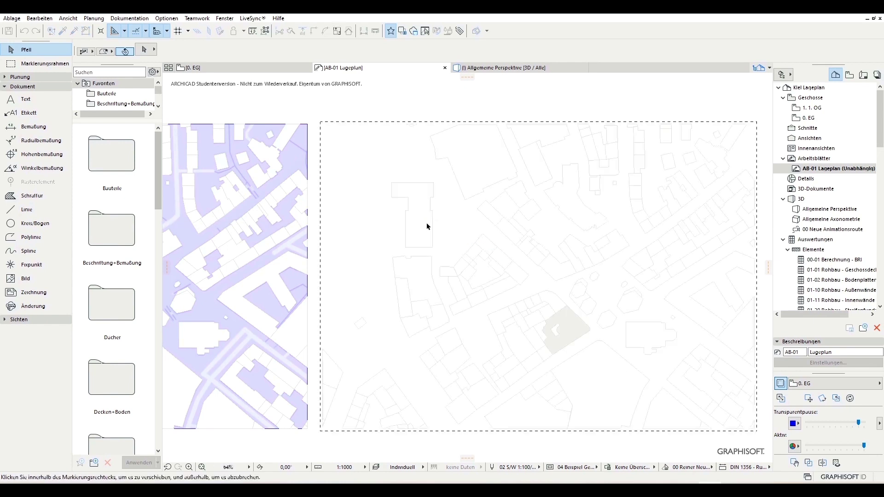
pyautogui.scroll(-2, 553, 368)
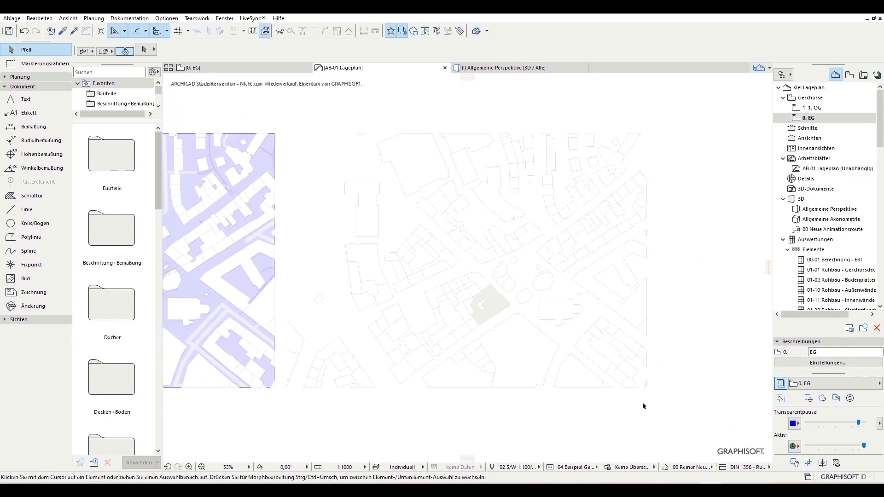
# Step: Polygon-select all the building fills
pyautogui.click(697, 409)
pyautogui.click(285, 401)
pyautogui.click(294, 120)
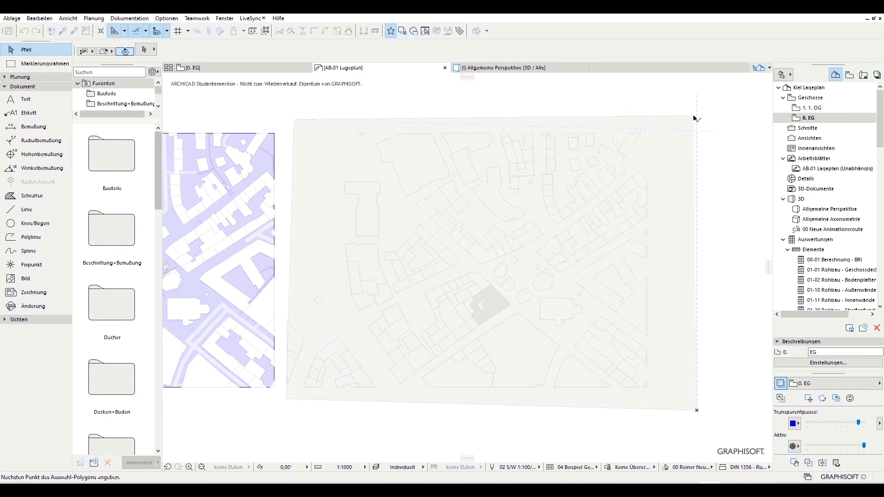
pyautogui.doubleClick(694, 118)
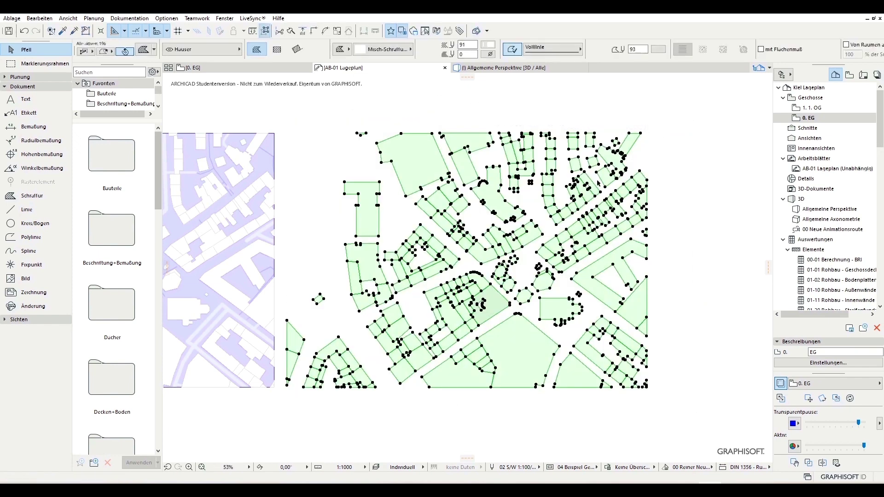
# Step: Give all building fills a pen 95 background, Misch-Schraffur 75% pattern, and the Schatten layer
pyautogui.click(490, 48)
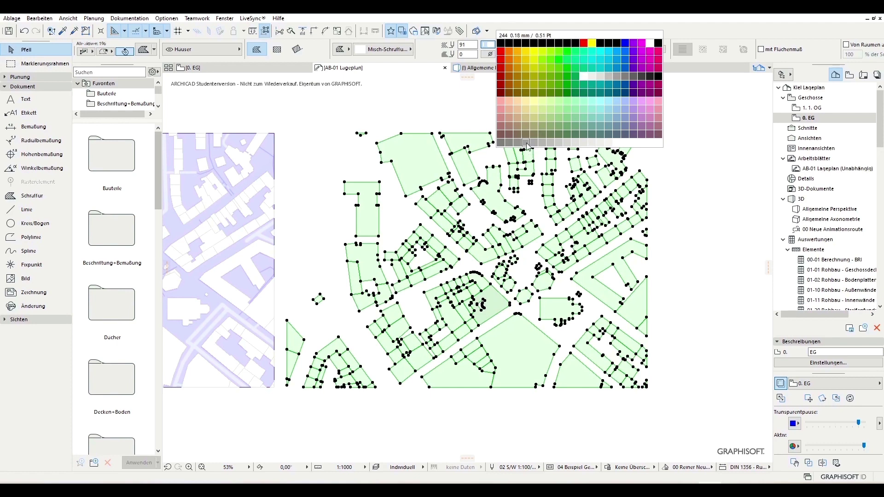
pyautogui.click(618, 77)
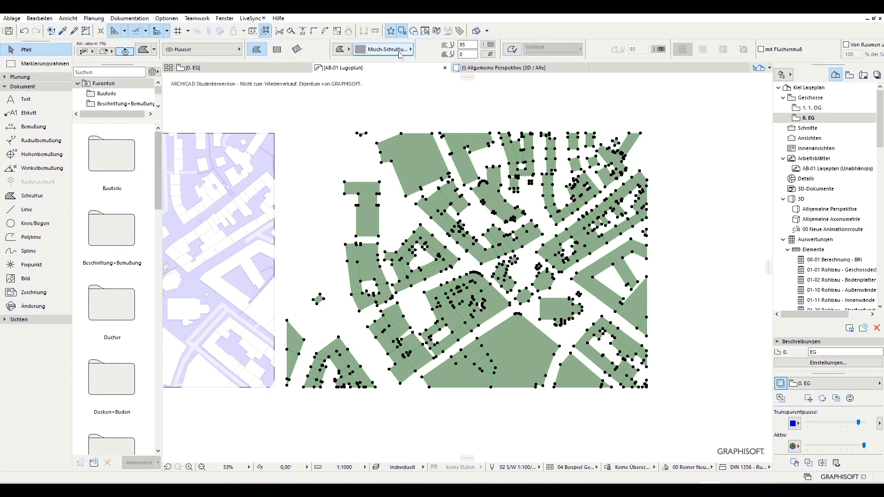
pyautogui.click(382, 50)
pyautogui.click(489, 139)
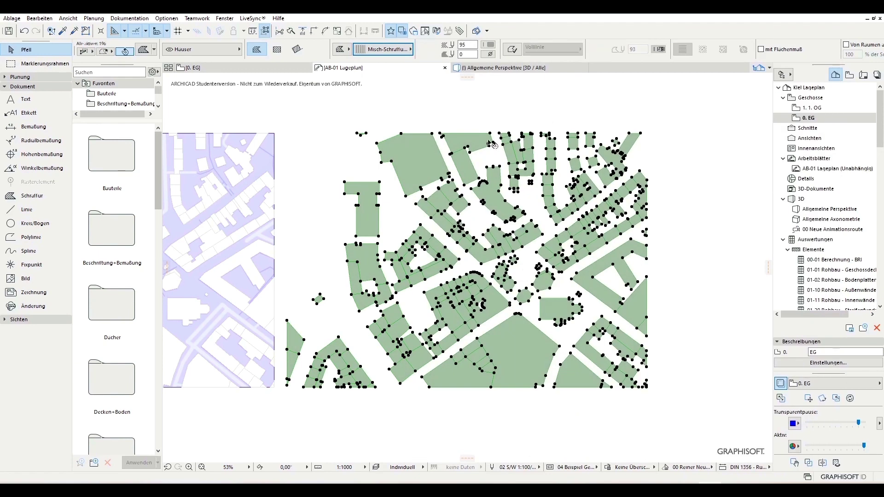
pyautogui.click(203, 54)
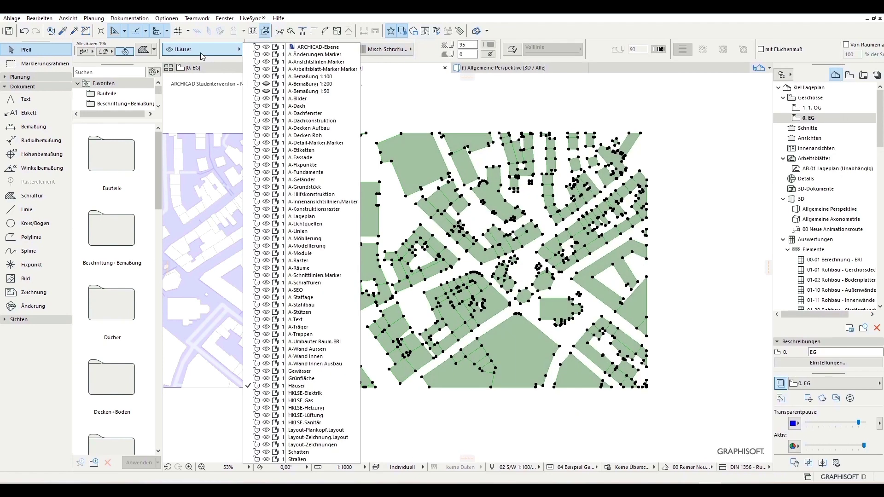
pyautogui.click(300, 455)
pyautogui.click(364, 424)
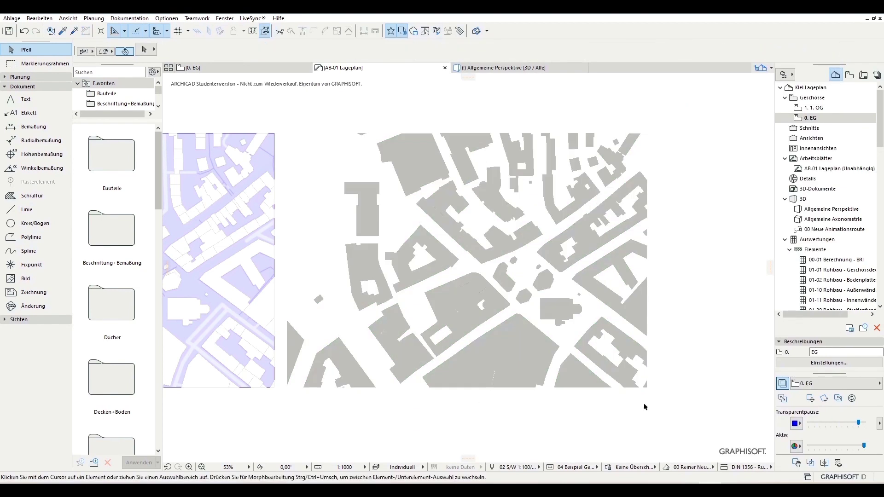
pyautogui.moveTo(634, 405); pyautogui.dragTo(585, 410, button='middle')
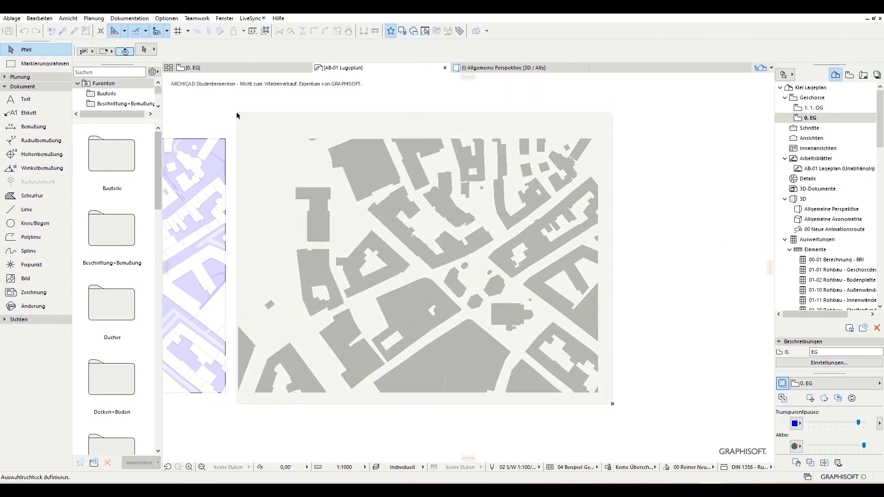
# Step: Select all the shadow hatches and send them to the back with In den Hintergrund
pyautogui.hotkey('ctrl', 'a')
pyautogui.moveTo(365, 284); pyautogui.dragTo(502, 238, button='middle')
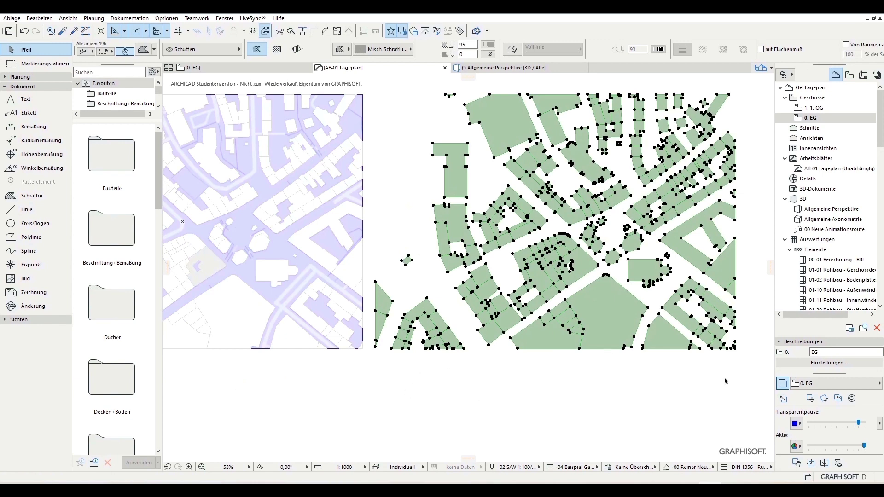
pyautogui.rightClick(554, 339)
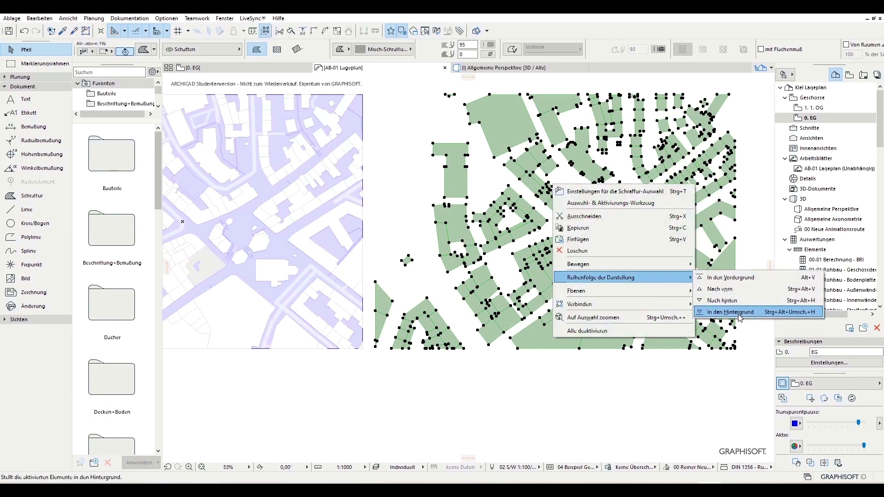
pyautogui.click(738, 314)
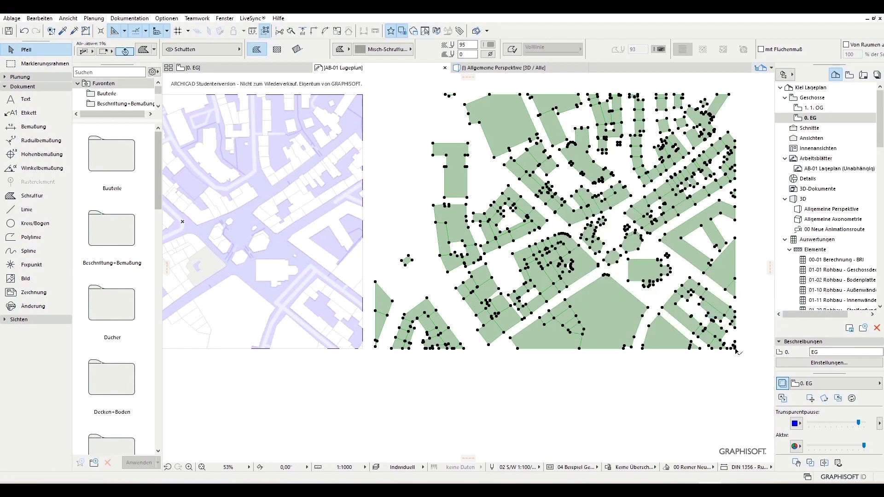
# Step: Crop the drawing by moving its lower-right corner to a new position
pyautogui.scroll(3, 736, 353)
pyautogui.scroll(3, 736, 352)
pyautogui.click(730, 314)
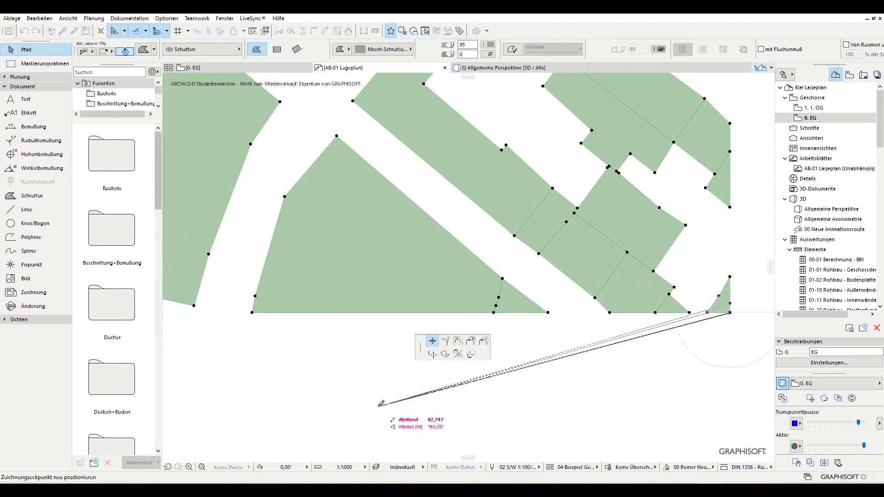
pyautogui.click(364, 341)
# Step: Move the green shadow hatches onto the blue map, using their lower-right corner as reference
pyautogui.scroll(-3, 371, 333)
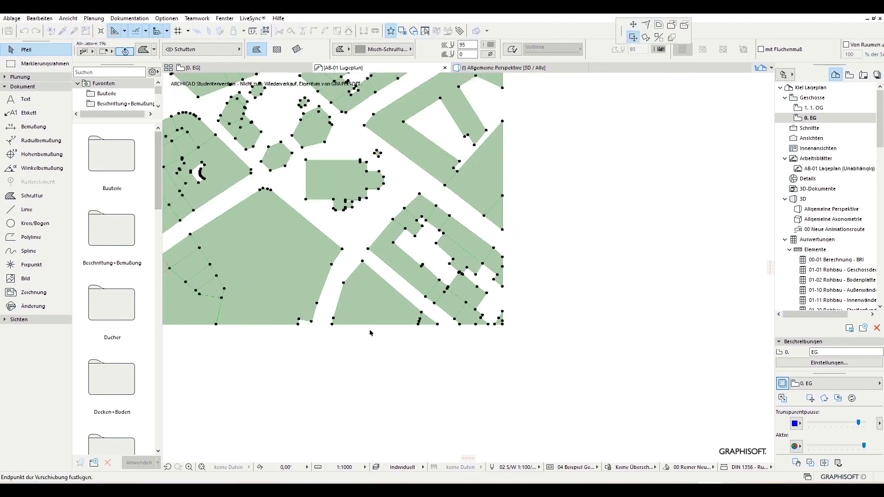
pyautogui.scroll(-2, 371, 332)
pyautogui.scroll(3, 360, 322)
pyautogui.scroll(3, 351, 318)
pyautogui.scroll(2, 344, 315)
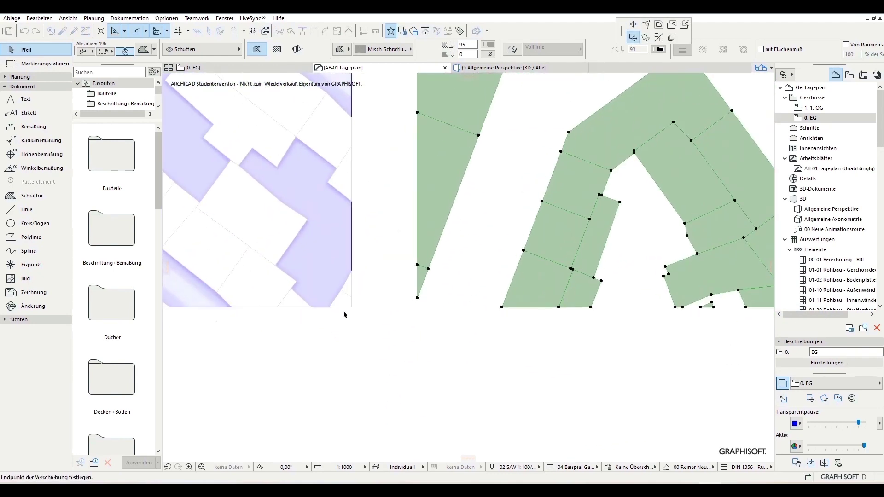
pyautogui.click(352, 308)
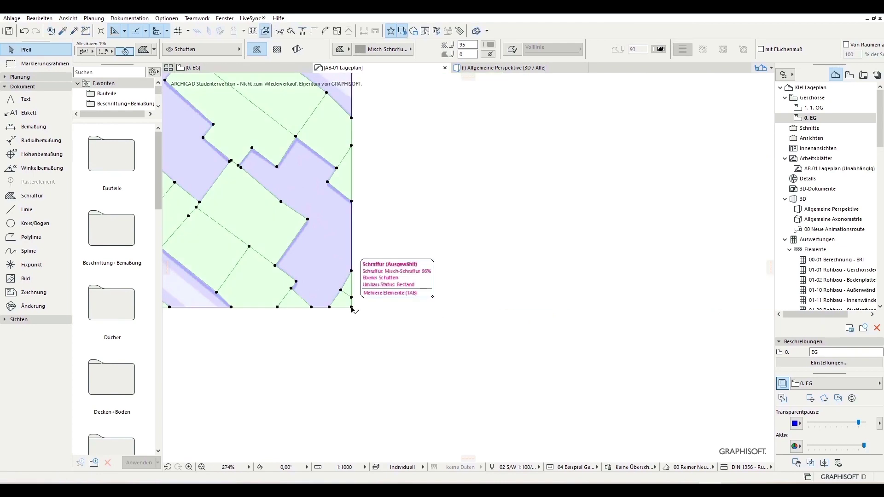
pyautogui.click(352, 308)
pyautogui.click(394, 266)
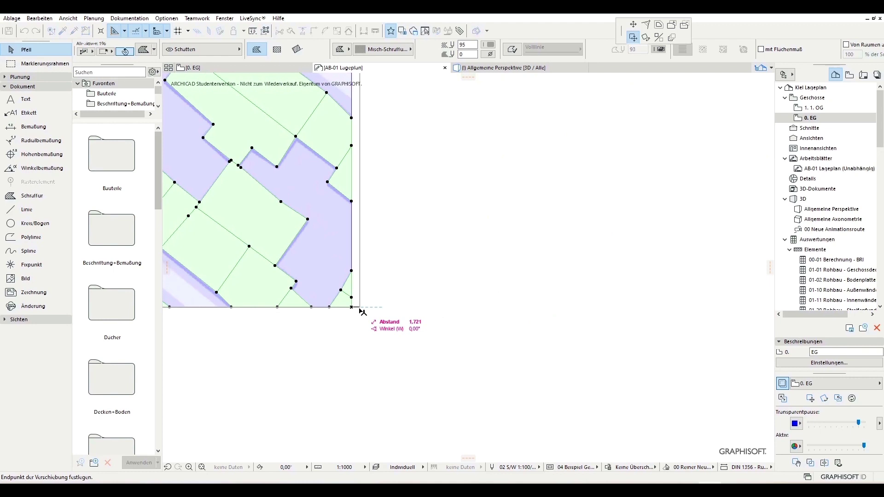
pyautogui.scroll(-3, 363, 312)
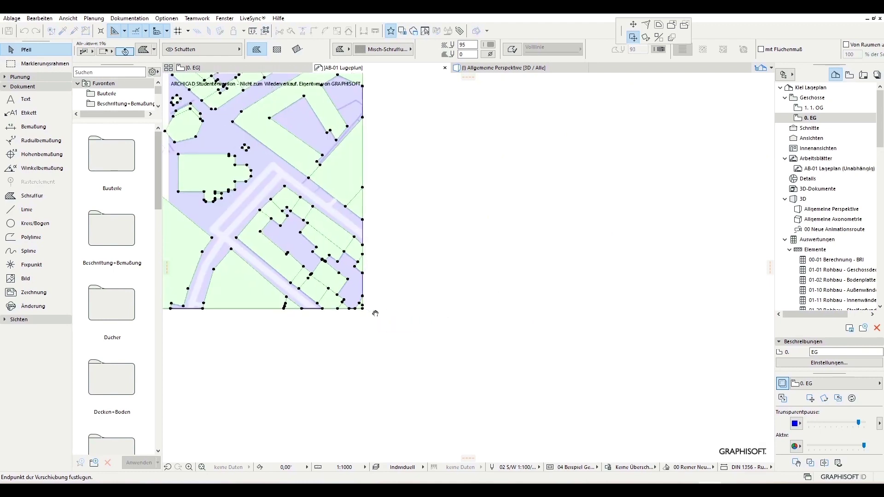
pyautogui.scroll(2, 484, 341)
pyautogui.scroll(2, 491, 332)
pyautogui.scroll(2, 492, 325)
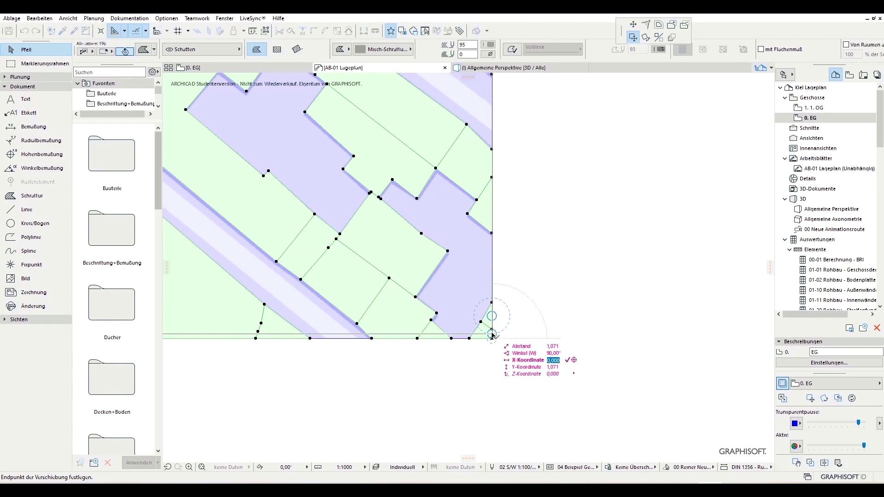
# Step: Finish the hatches' 1 m leftward move (X = -1,000) and nudge one hatch onto its building
pyautogui.press('Tab')
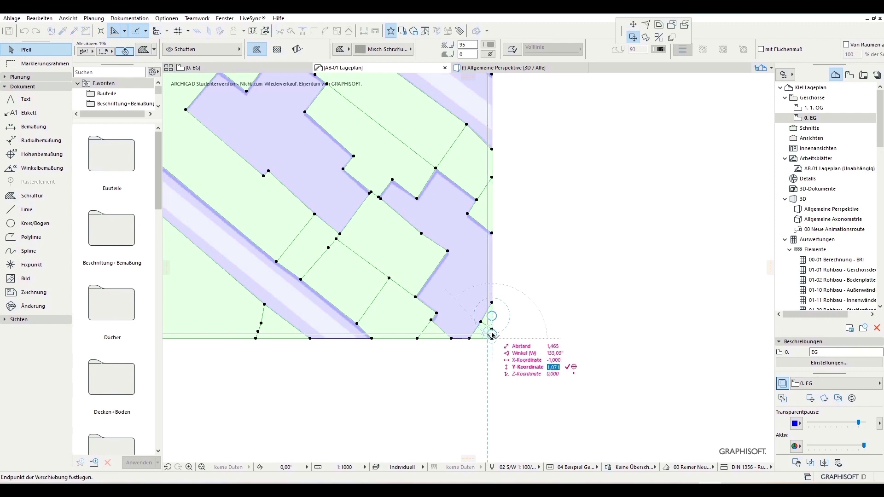
pyautogui.press('Return')
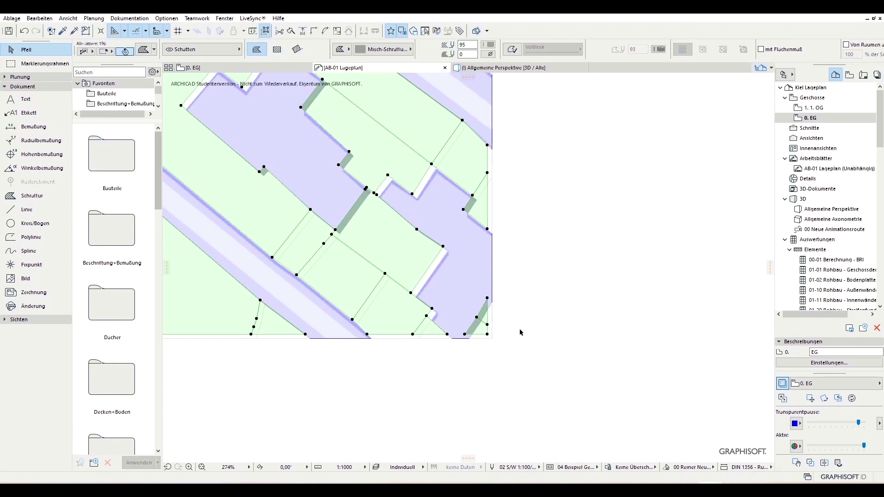
pyautogui.scroll(2, 495, 326)
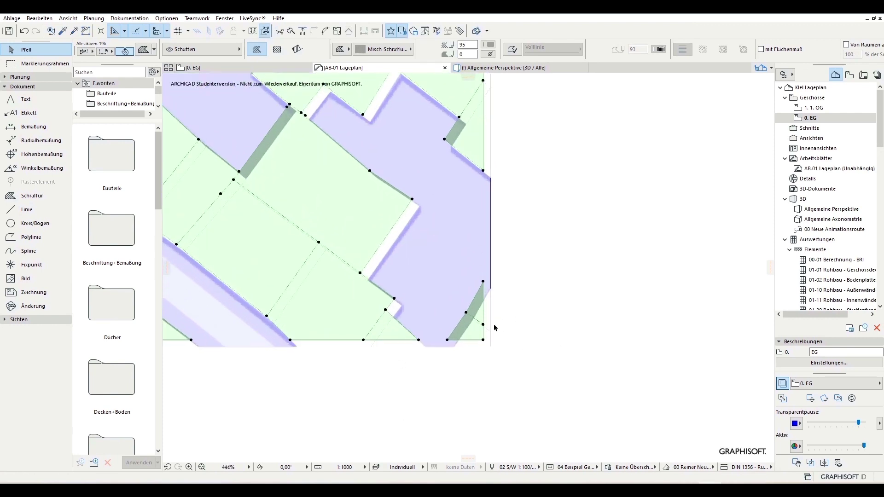
pyautogui.scroll(2, 491, 323)
pyautogui.moveTo(484, 328); pyautogui.dragTo(487, 326)
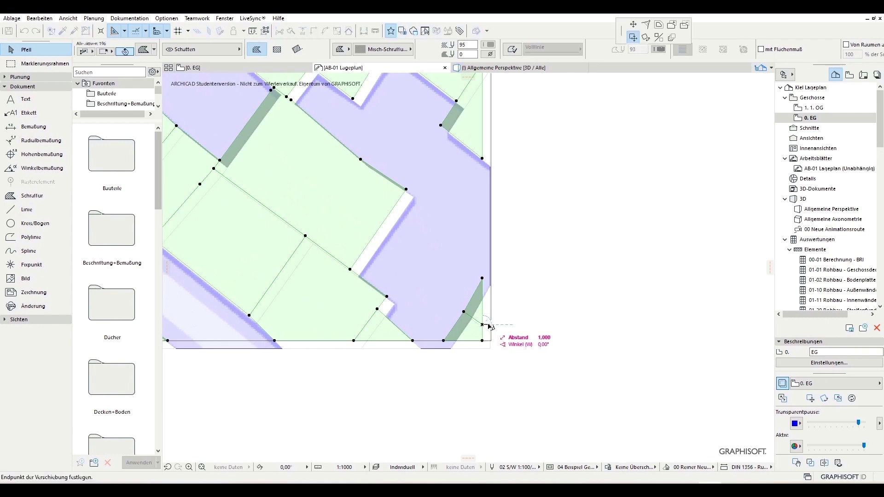
# Step: Move another shadow hatch slightly so it lines up with its building outline
pyautogui.scroll(-2, 507, 393)
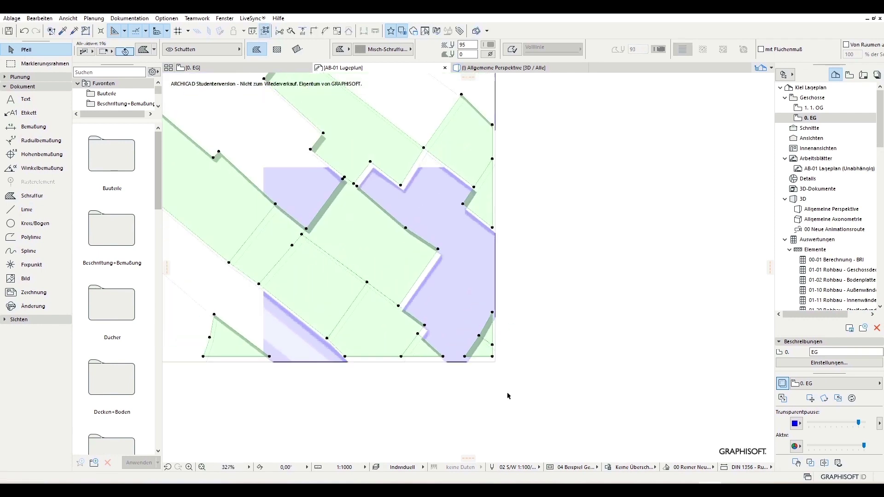
pyautogui.scroll(-2, 435, 340)
pyautogui.scroll(-2, 461, 313)
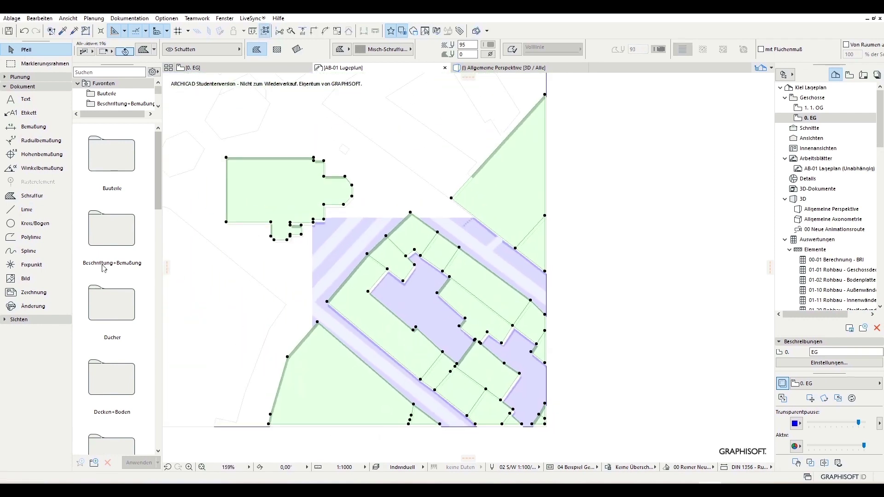
pyautogui.moveTo(384, 324); pyautogui.dragTo(542, 357, button='middle')
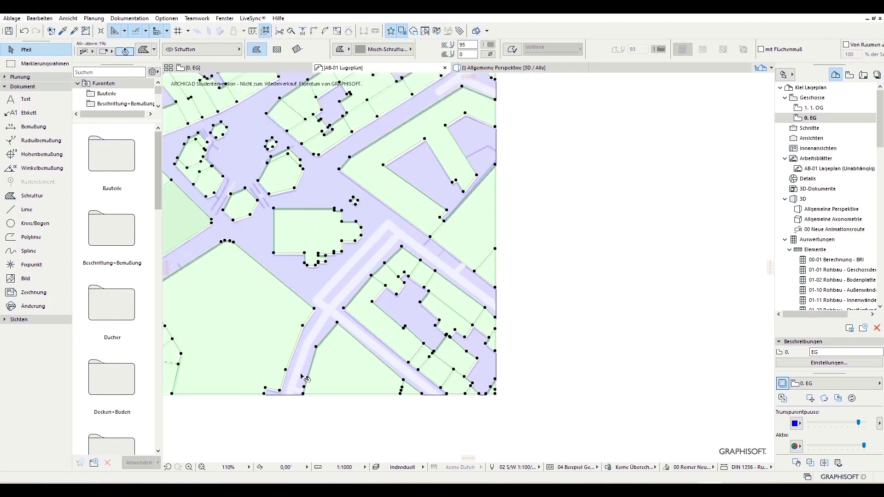
pyautogui.scroll(4, 542, 357)
pyautogui.scroll(2, 548, 360)
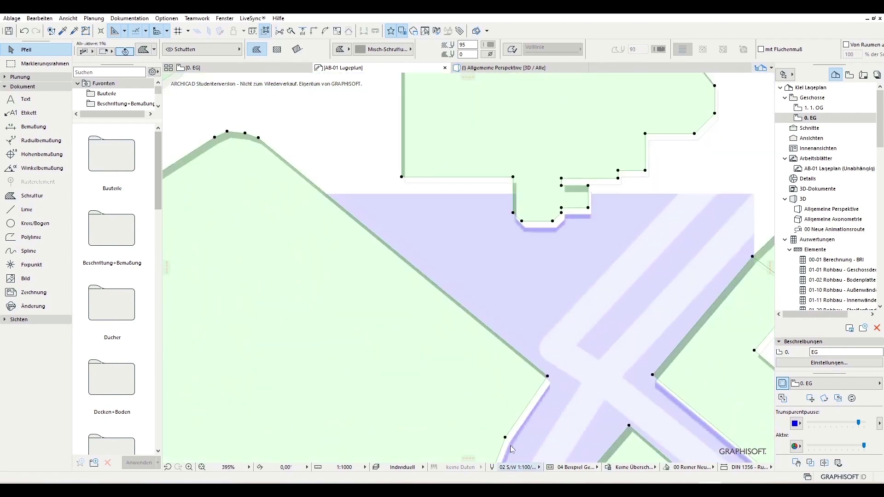
pyautogui.scroll(3, 553, 363)
pyautogui.click(554, 361)
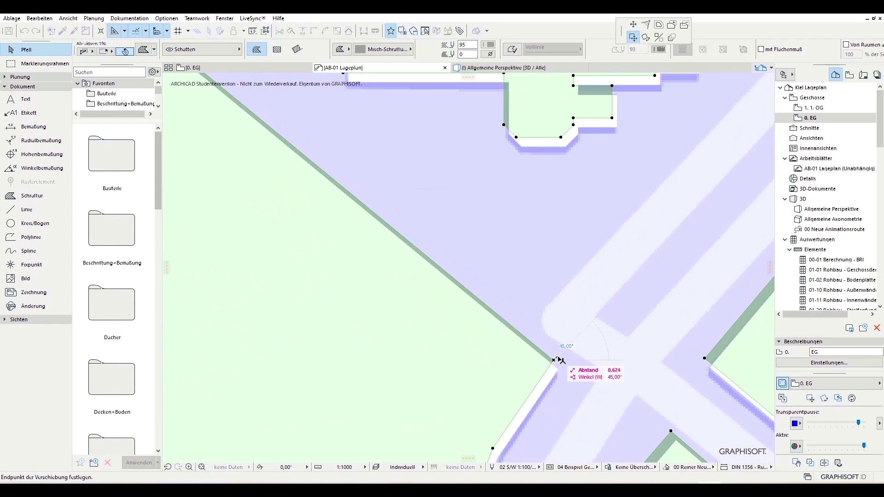
pyautogui.click(561, 357)
# Step: Shift a further shadow hatch into place, then deselect the site polygons
pyautogui.scroll(-3, 558, 389)
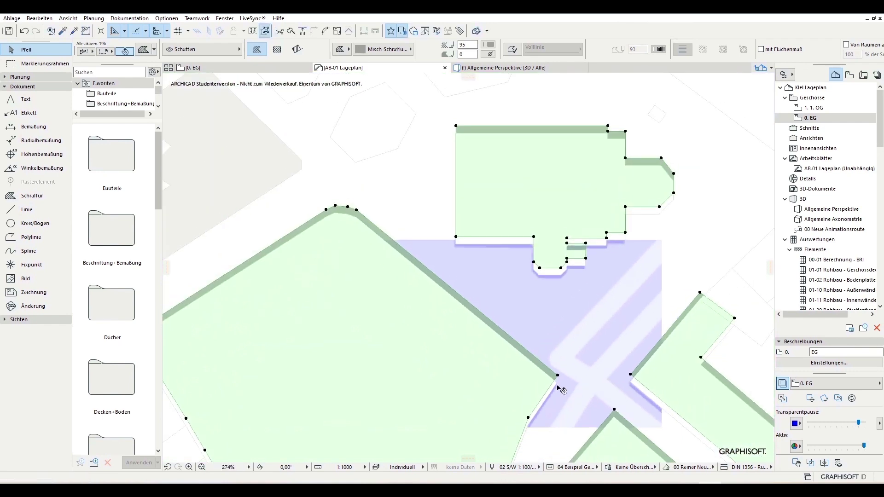
pyautogui.scroll(1, 564, 389)
pyautogui.scroll(1, 557, 373)
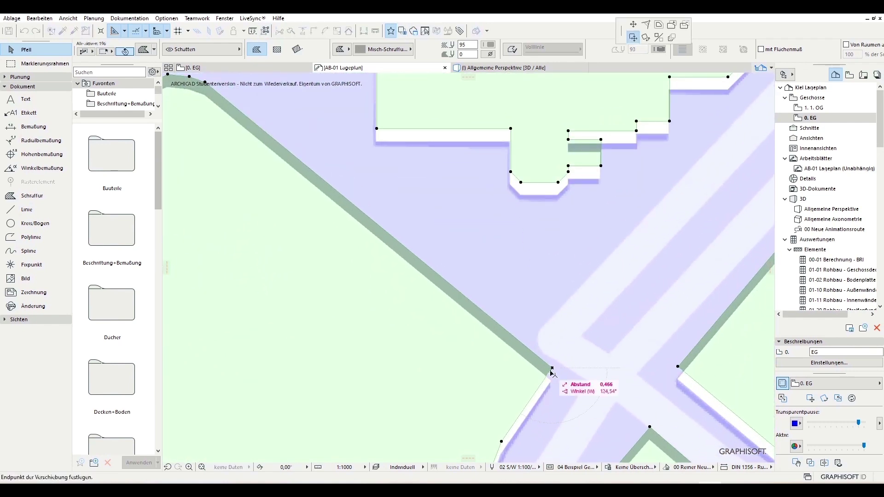
pyautogui.scroll(-2, 464, 399)
pyautogui.scroll(-2, 527, 341)
pyautogui.scroll(1, 377, 341)
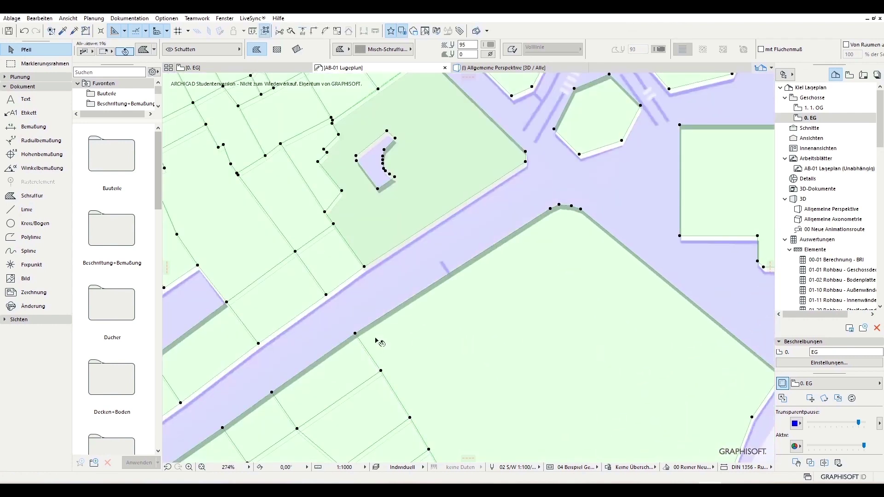
pyautogui.click(355, 335)
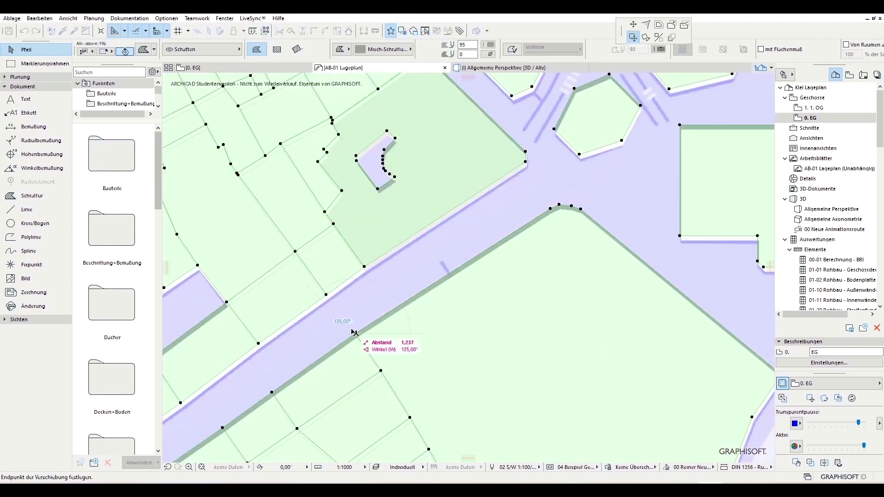
pyautogui.write('1')
pyautogui.press('Return')
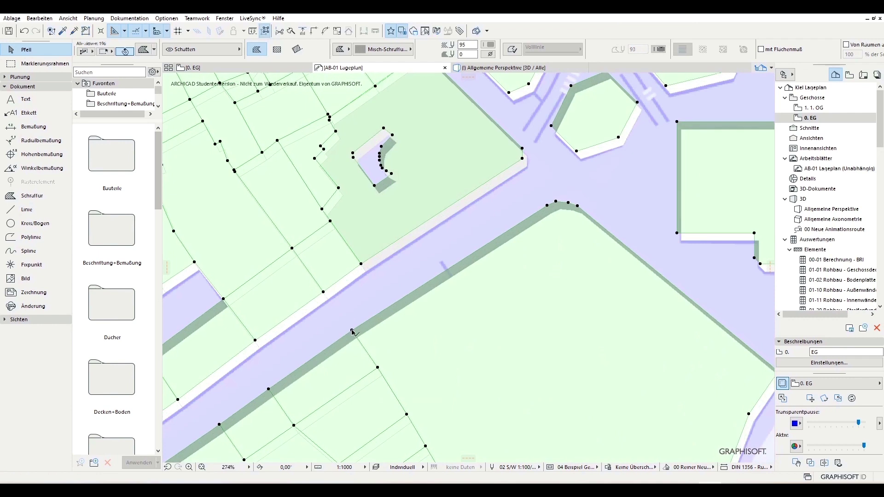
pyautogui.scroll(-10, 417, 299)
pyautogui.click(483, 409)
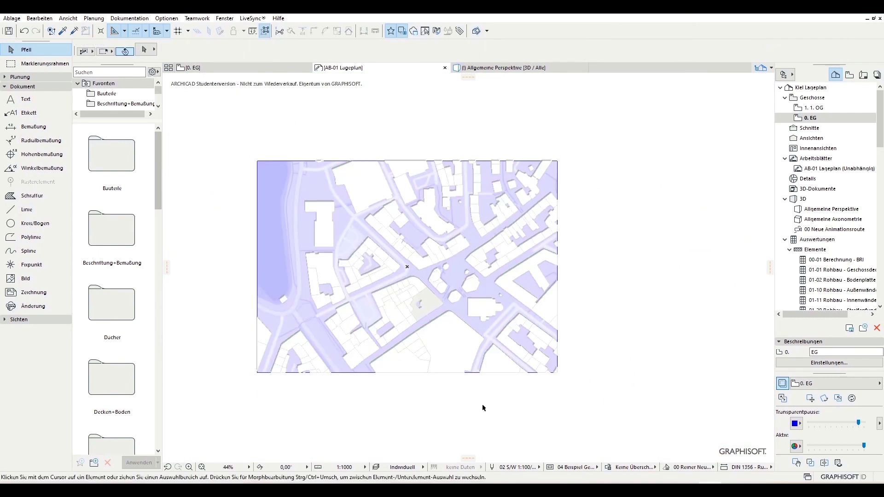
# Step: Hide the trace reference map, select everything and move all elements together
pyautogui.click(782, 385)
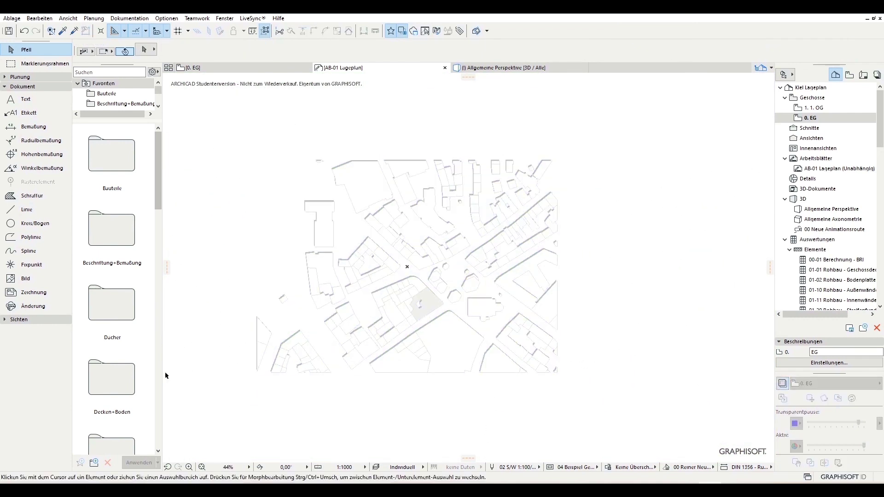
pyautogui.hotkey('ctrl', 'a')
pyautogui.scroll(10, 396, 291)
pyautogui.click(399, 224)
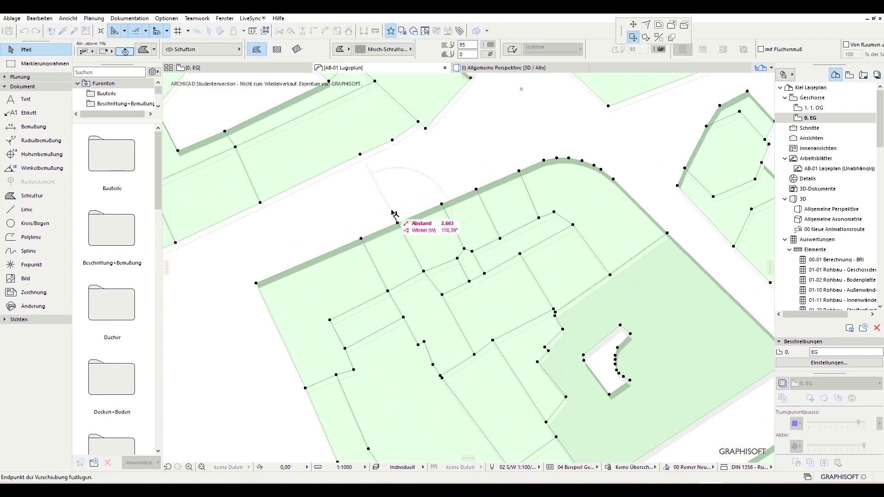
pyautogui.press('Return')
pyautogui.scroll(-5, 407, 210)
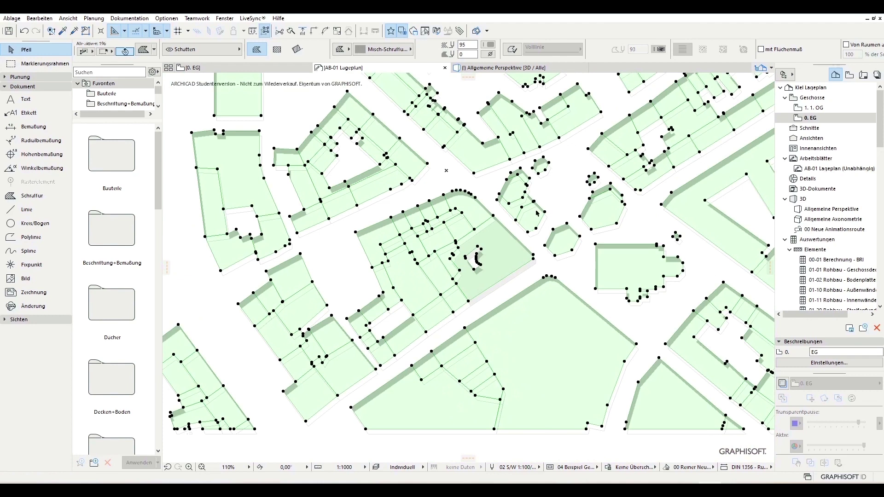
pyautogui.scroll(-2, 615, 366)
pyautogui.scroll(-2, 645, 373)
pyautogui.click(678, 383)
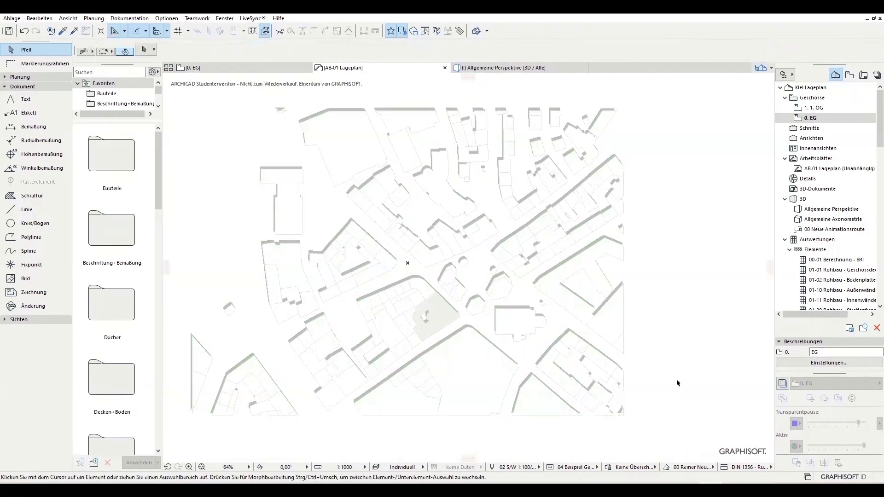
pyautogui.scroll(3, 195, 388)
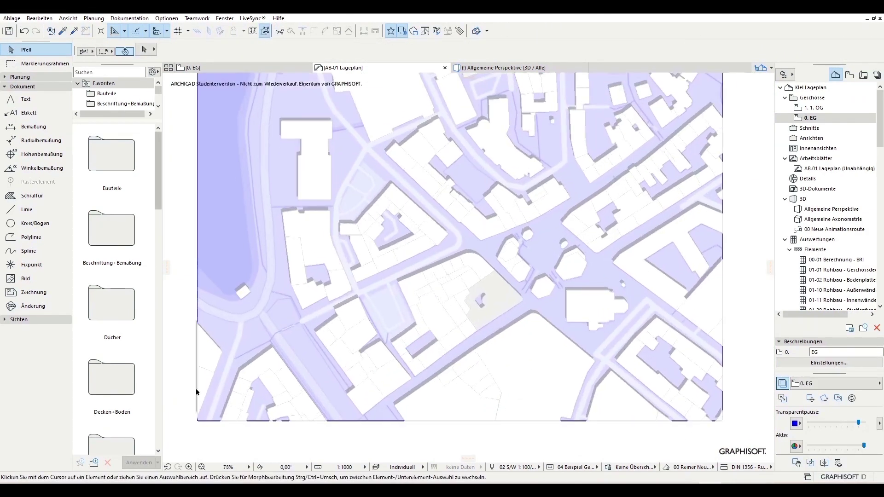
pyautogui.scroll(2, 196, 391)
# Step: Offset and reshape the left-edge shadow fill so it stops at the plan border
pyautogui.moveTo(199, 383); pyautogui.dragTo(200, 389)
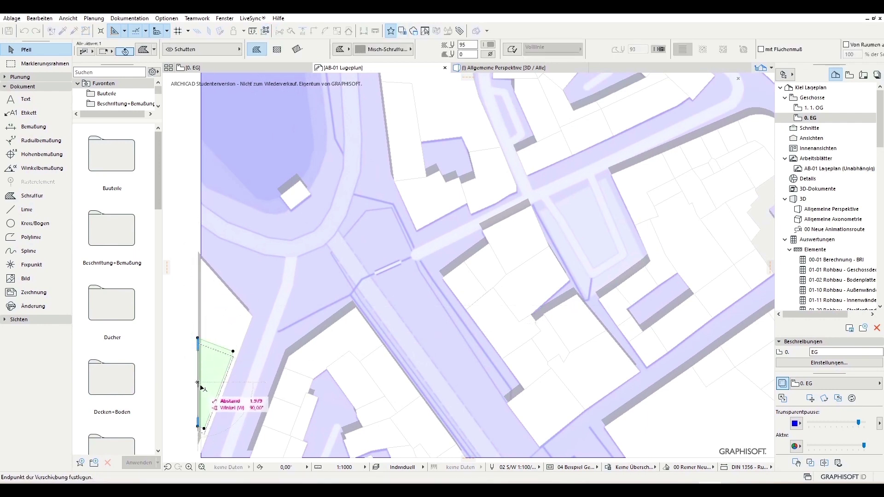
pyautogui.press('Escape')
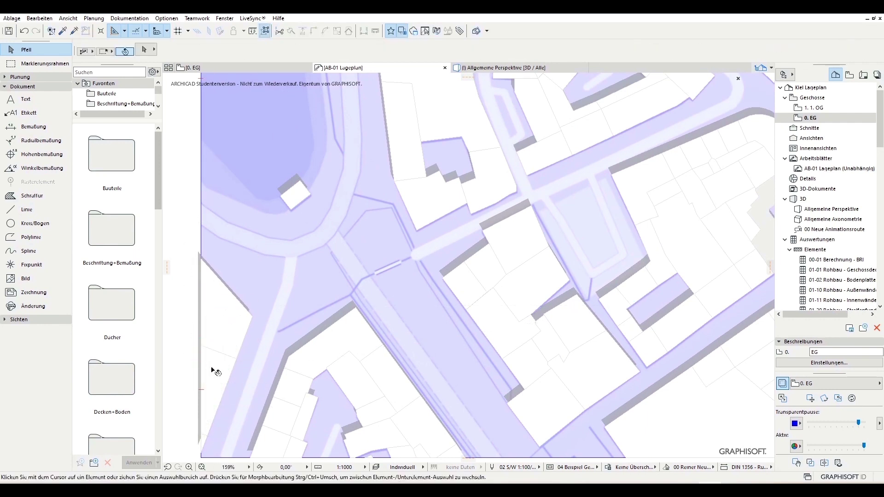
pyautogui.scroll(2, 215, 372)
pyautogui.scroll(1, 258, 310)
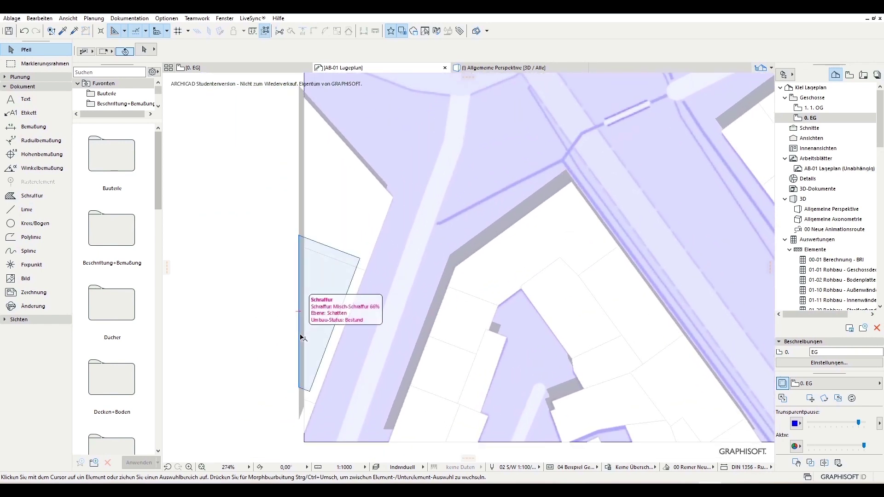
pyautogui.click(300, 187)
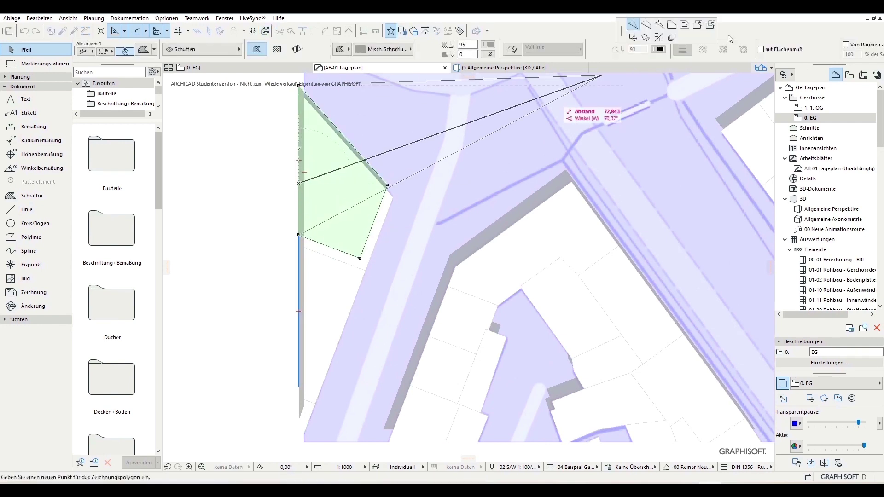
pyautogui.click(674, 25)
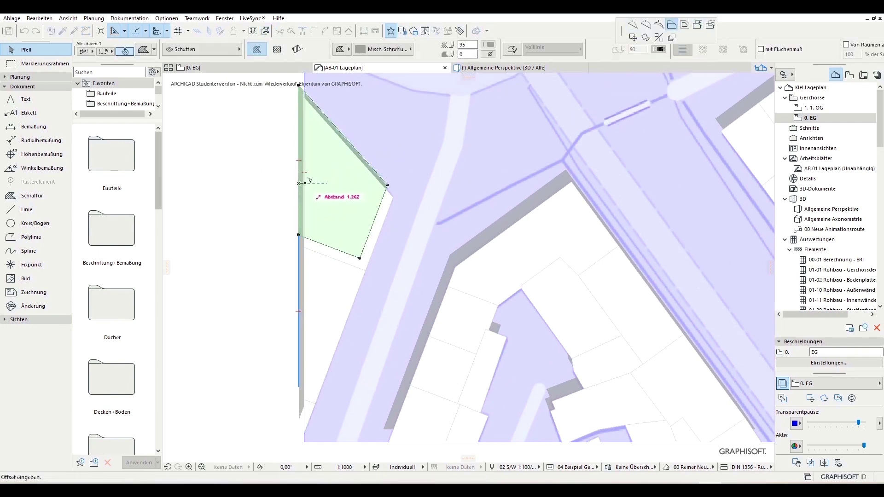
pyautogui.click(304, 201)
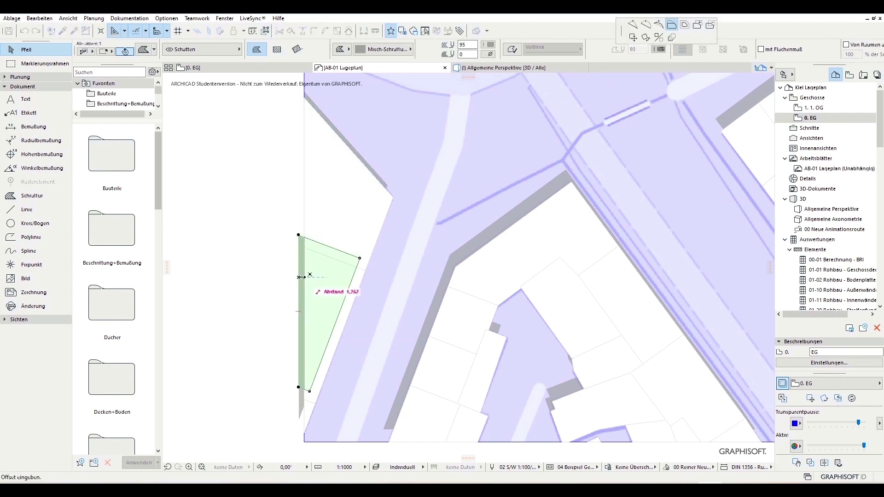
pyautogui.click(309, 391)
pyautogui.click(303, 409)
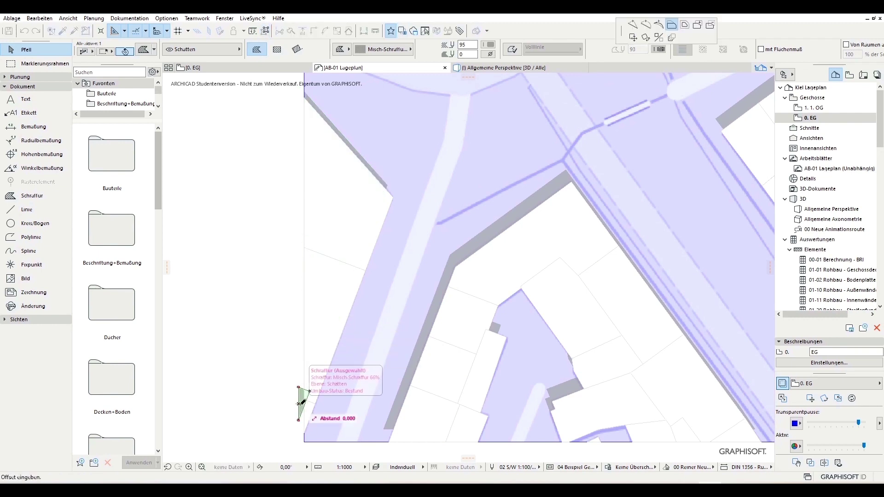
# Step: Select the shadow triangle at the top edge and the hatch beside the building
pyautogui.scroll(-2, 305, 409)
pyautogui.scroll(-2, 305, 407)
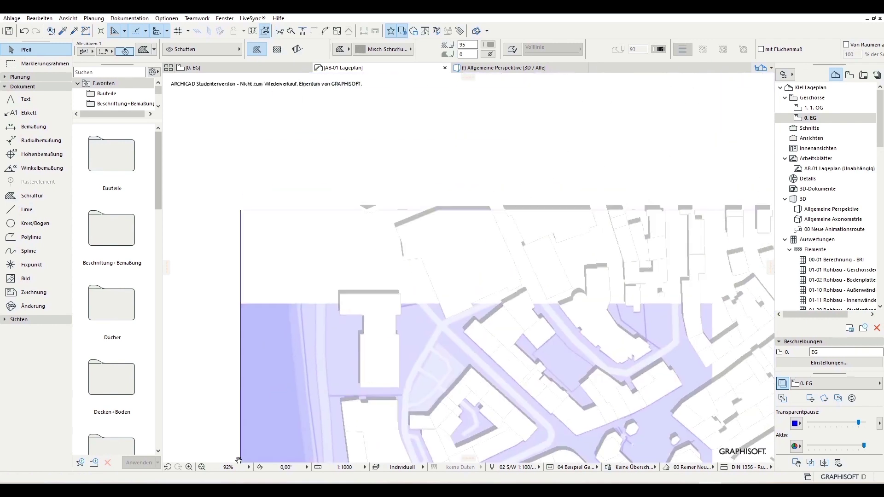
pyautogui.scroll(2, 396, 243)
pyautogui.scroll(2, 395, 243)
pyautogui.click(364, 217)
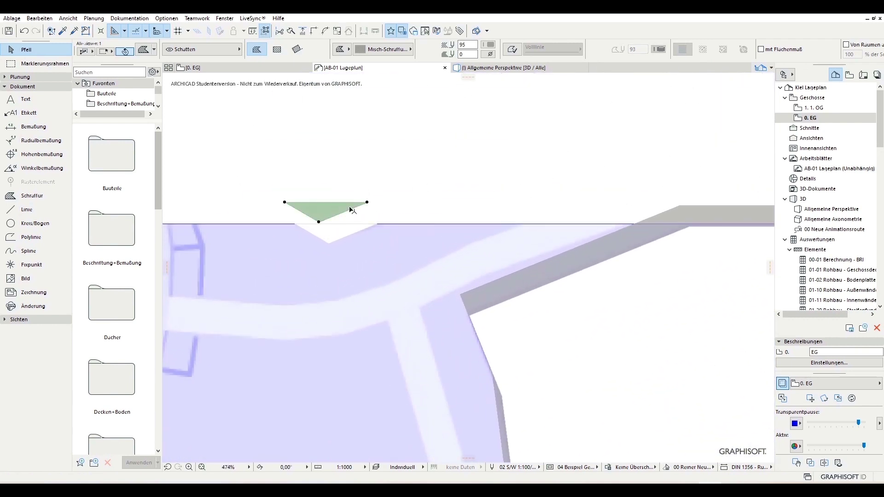
pyautogui.press('Escape')
pyautogui.scroll(-2, 279, 306)
pyautogui.click(278, 305)
pyautogui.scroll(2, 278, 306)
# Step: Lengthen the building edge line by moving its end to a new point
pyautogui.click(386, 294)
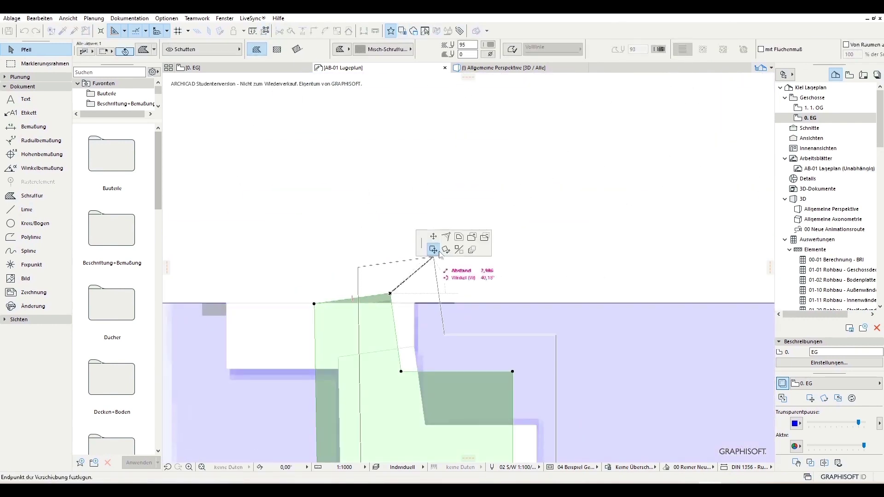
pyautogui.scroll(-3, 438, 304)
pyautogui.scroll(-2, 437, 282)
pyautogui.scroll(3, 543, 276)
pyautogui.click(546, 280)
pyautogui.scroll(2, 562, 296)
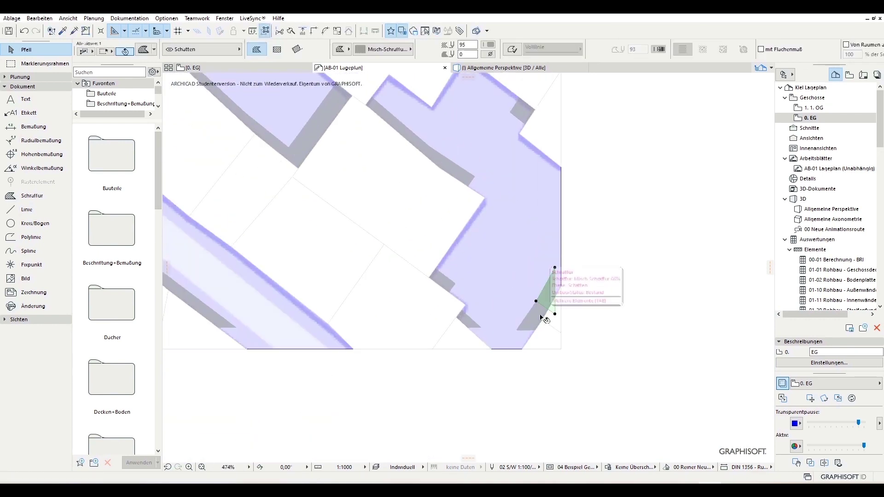
pyautogui.scroll(-2, 461, 258)
pyautogui.click(282, 304)
# Step: Draw a first dividing polyline along a building edge from its corner
pyautogui.press('Escape')
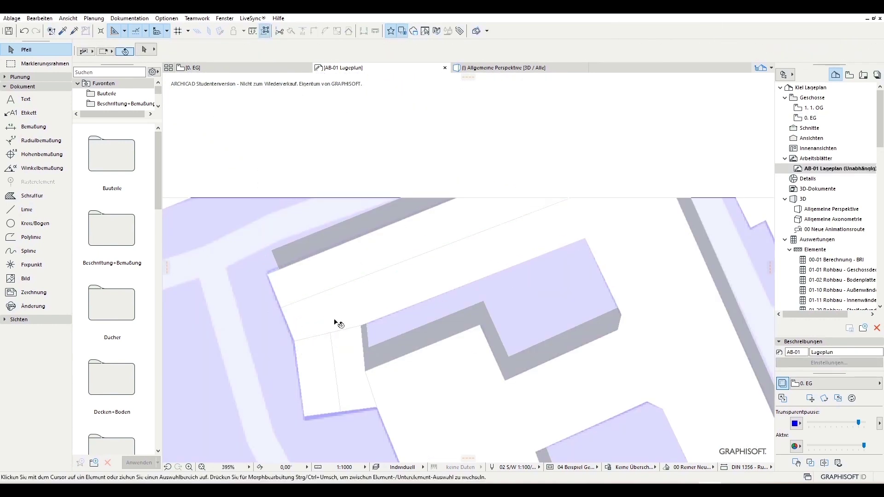
pyautogui.keyDown('alt'); pyautogui.click(321, 292); pyautogui.keyUp('alt')
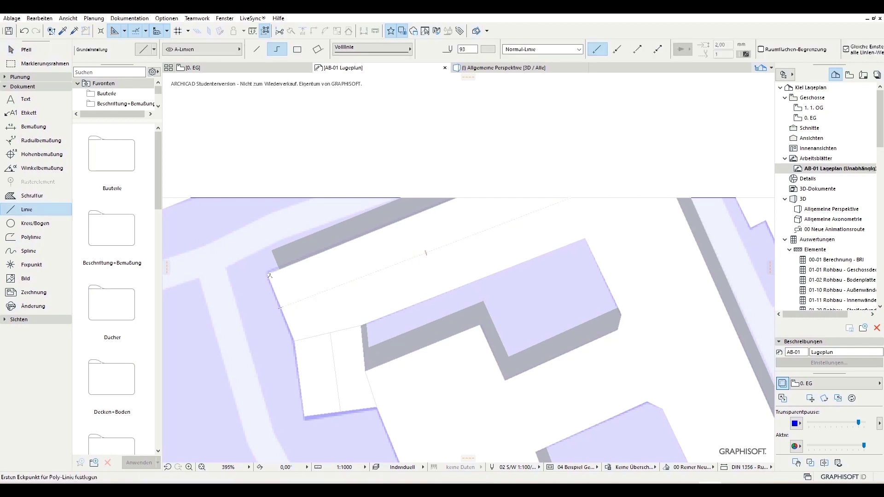
pyautogui.click(267, 275)
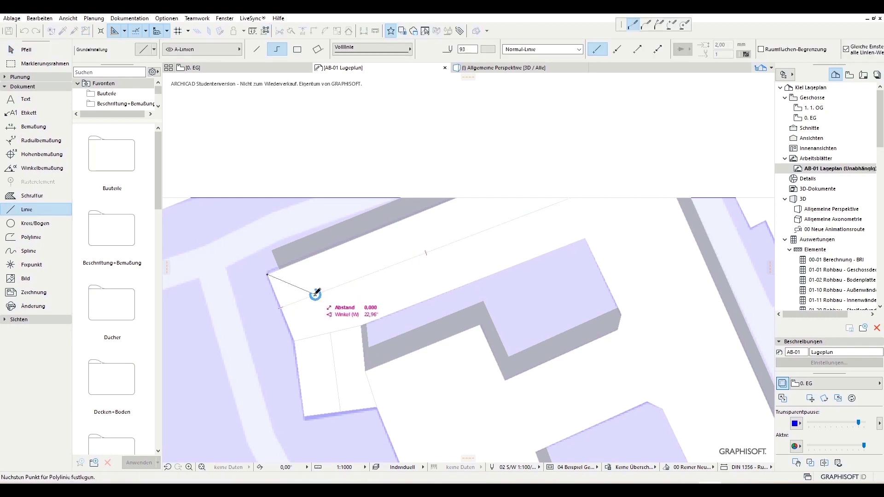
pyautogui.click(295, 340)
pyautogui.press('Escape')
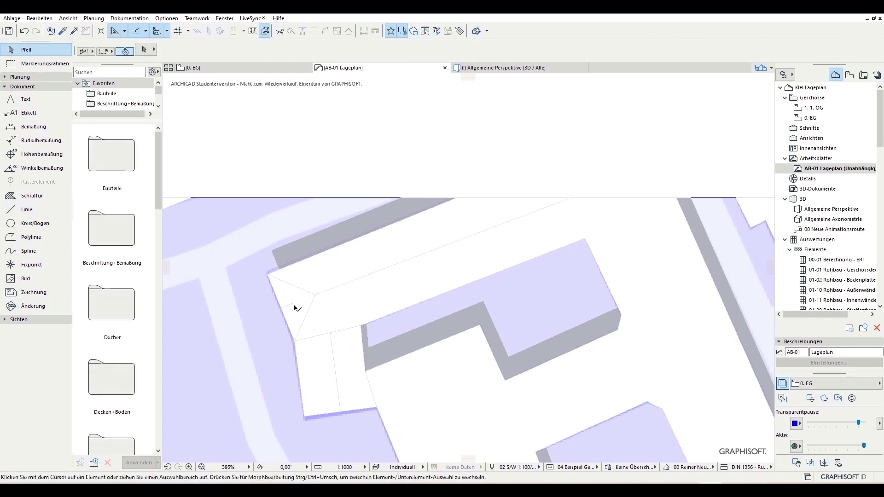
# Step: Draw a second dividing line across a building footprint, double-clicking to finish
pyautogui.scroll(-2, 532, 258)
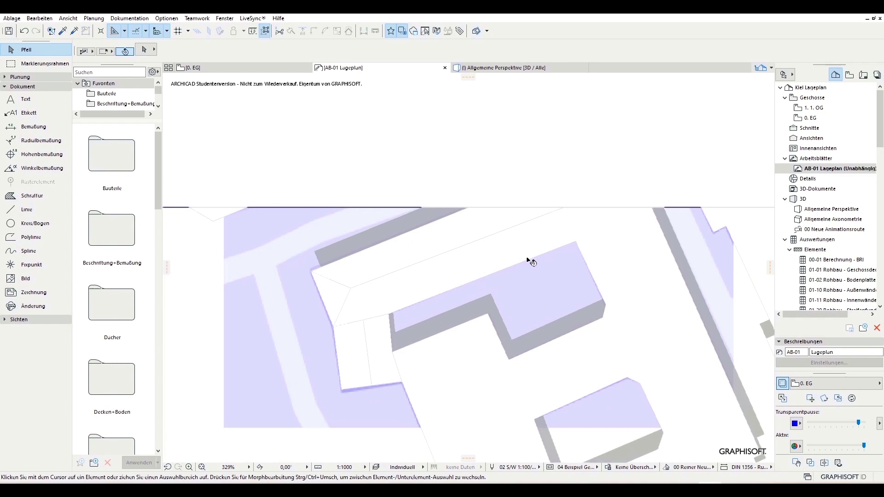
pyautogui.scroll(-2, 523, 262)
pyautogui.scroll(-2, 403, 235)
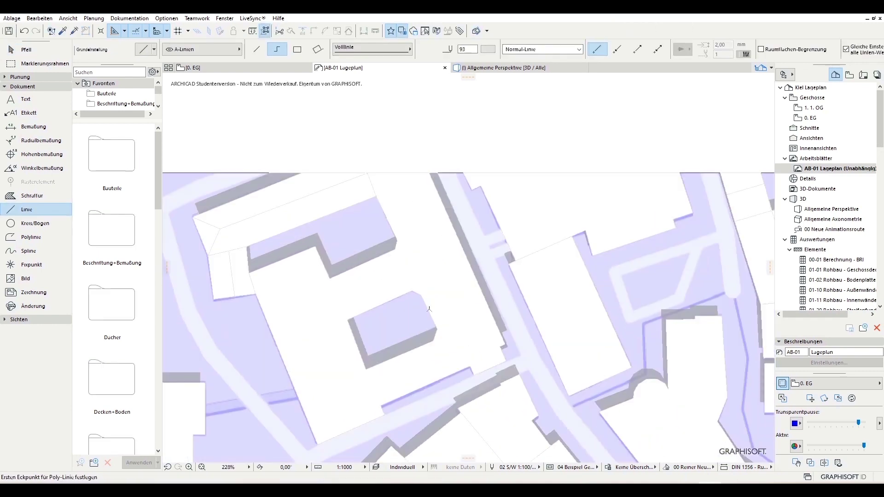
pyautogui.scroll(-3, 403, 235)
pyautogui.click(26, 209)
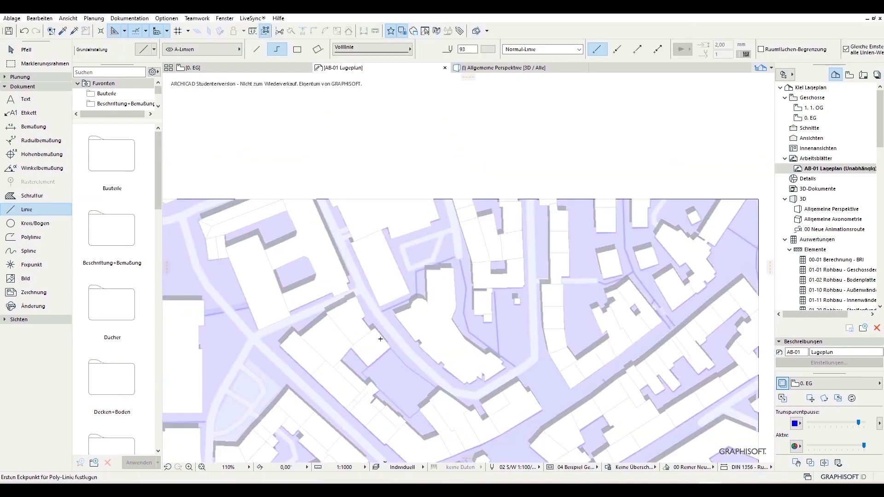
pyautogui.scroll(3, 230, 359)
pyautogui.scroll(3, 395, 375)
pyautogui.scroll(3, 359, 334)
pyautogui.scroll(-2, 359, 334)
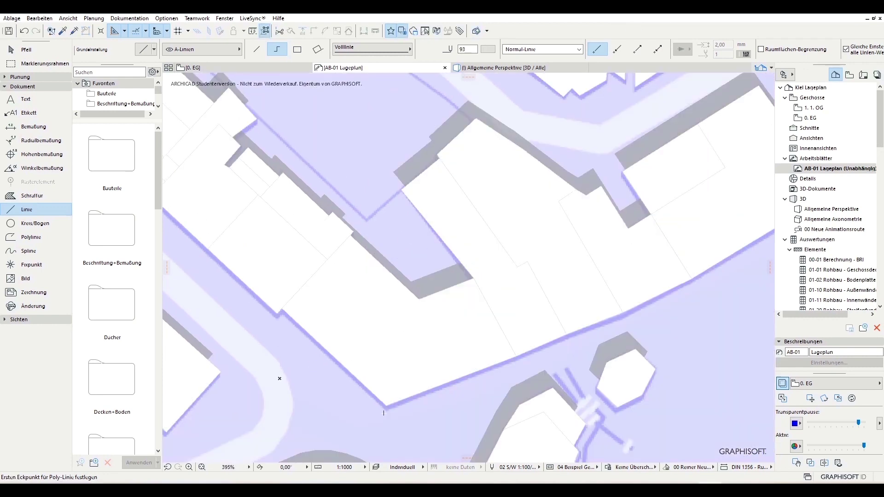
pyautogui.scroll(-2, 460, 364)
pyautogui.scroll(-1, 482, 403)
pyautogui.scroll(3, 482, 403)
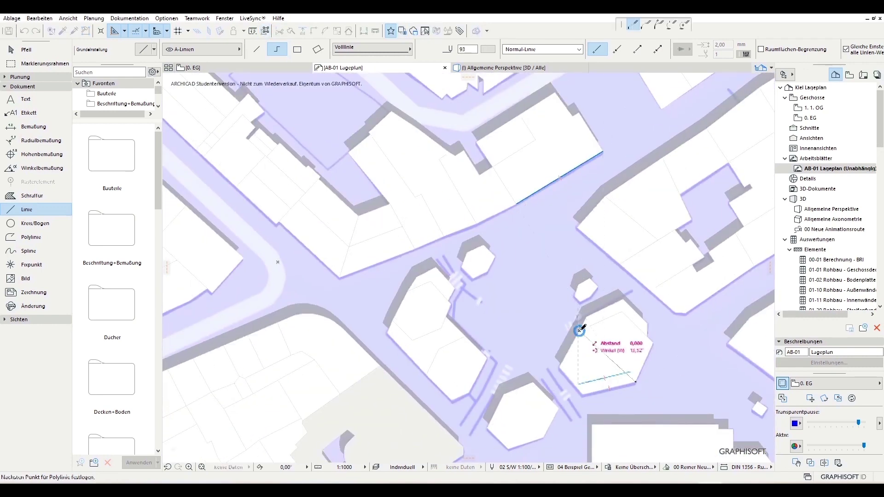
pyautogui.scroll(-2, 479, 420)
pyautogui.scroll(3, 336, 275)
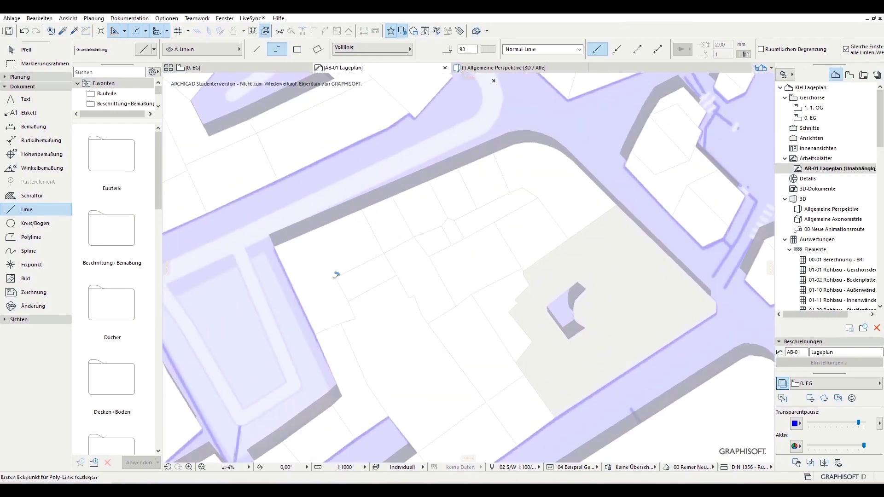
pyautogui.scroll(2, 295, 269)
pyautogui.doubleClick(330, 241)
# Step: Adjust the end point of the new dividing line
pyautogui.scroll(-2, 322, 230)
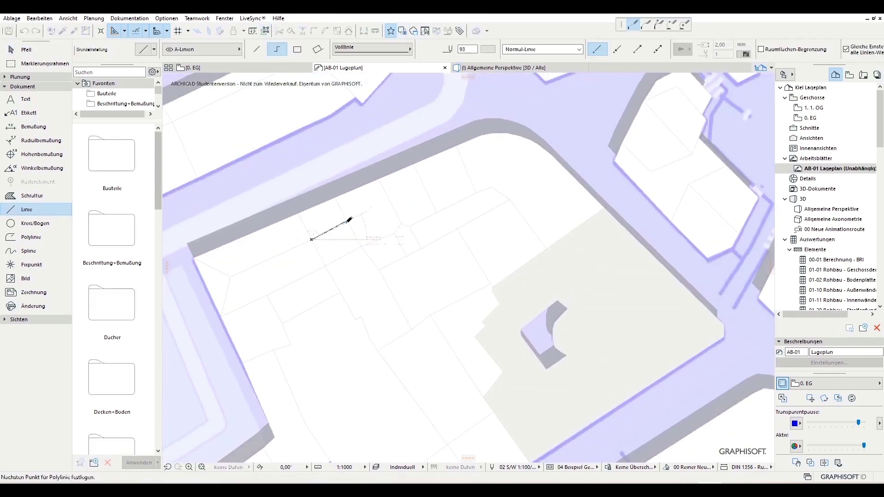
pyautogui.scroll(3, 312, 226)
pyautogui.scroll(-3, 312, 226)
pyautogui.scroll(2, 394, 193)
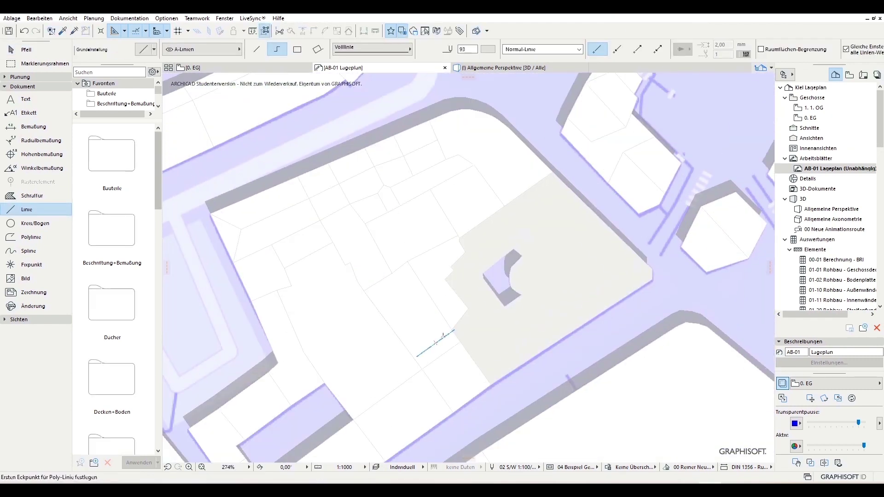
pyautogui.scroll(2, 286, 414)
pyautogui.scroll(2, 256, 395)
pyautogui.scroll(-6, 402, 278)
pyautogui.scroll(2, 403, 278)
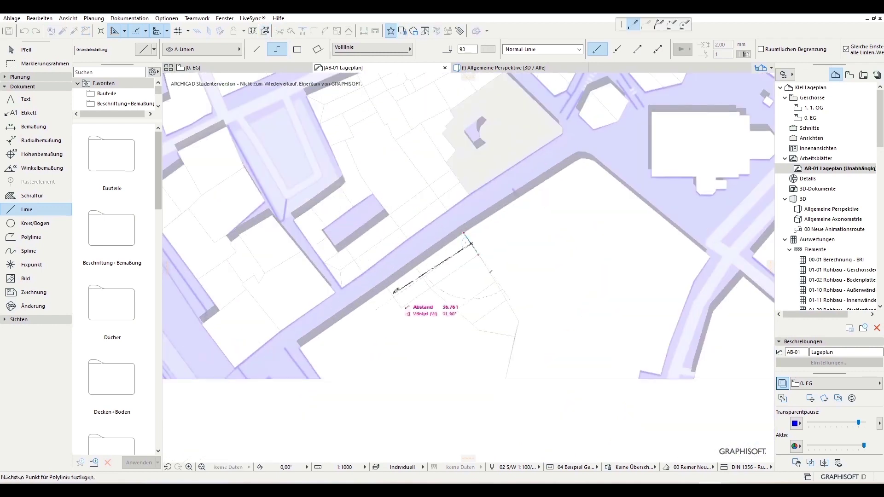
pyautogui.scroll(-3, 474, 316)
pyautogui.scroll(2, 490, 336)
pyautogui.scroll(-3, 277, 386)
pyautogui.scroll(-2, 277, 386)
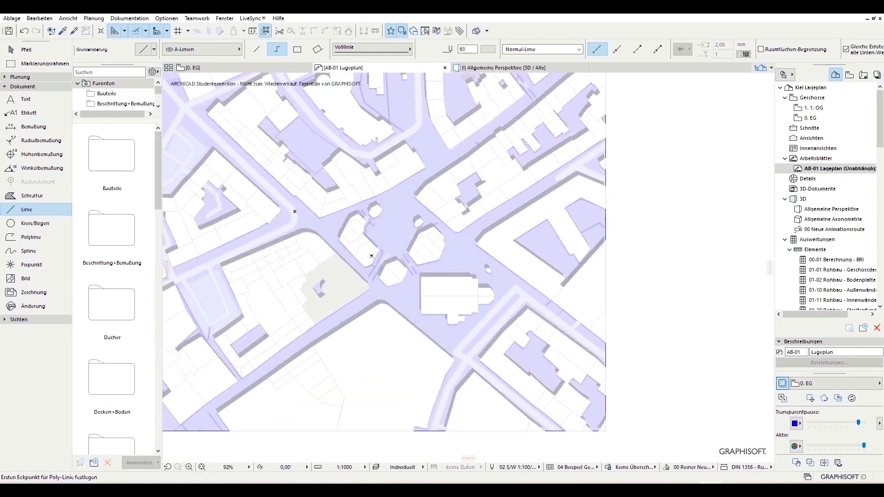
pyautogui.scroll(3, 359, 276)
pyautogui.scroll(2, 416, 241)
pyautogui.scroll(3, 416, 241)
pyautogui.moveTo(401, 202); pyautogui.dragTo(316, 276)
# Step: Draw another dividing line across the next building footprint
pyautogui.click(27, 210)
pyautogui.scroll(-3, 316, 276)
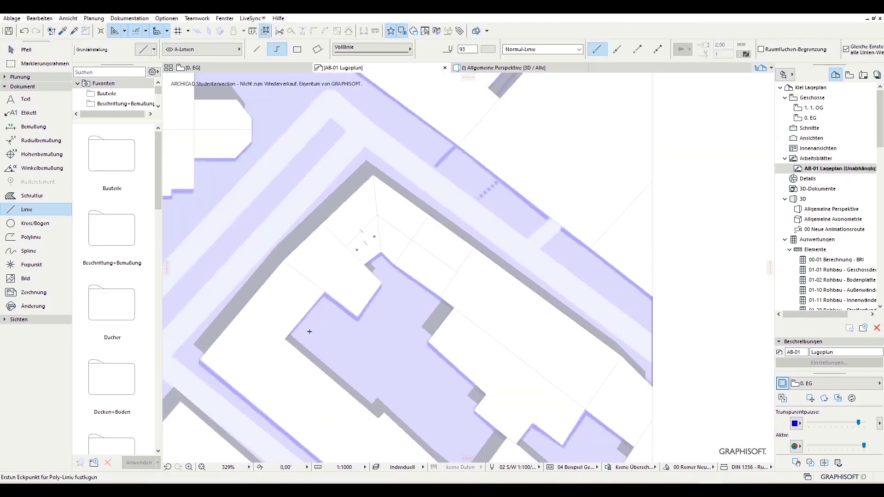
pyautogui.scroll(3, 323, 258)
pyautogui.click(405, 296)
pyautogui.scroll(2, 414, 283)
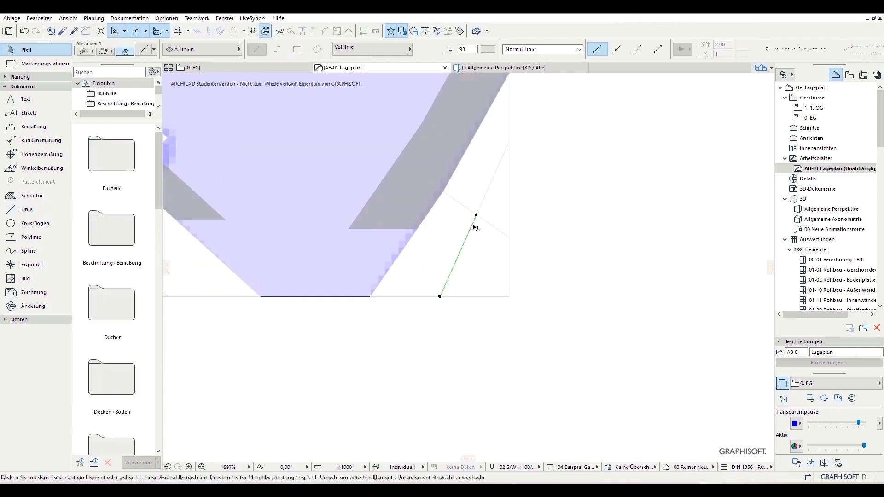
pyautogui.scroll(-3, 414, 256)
pyautogui.doubleClick(414, 257)
pyautogui.scroll(-2, 414, 257)
pyautogui.scroll(2, 300, 359)
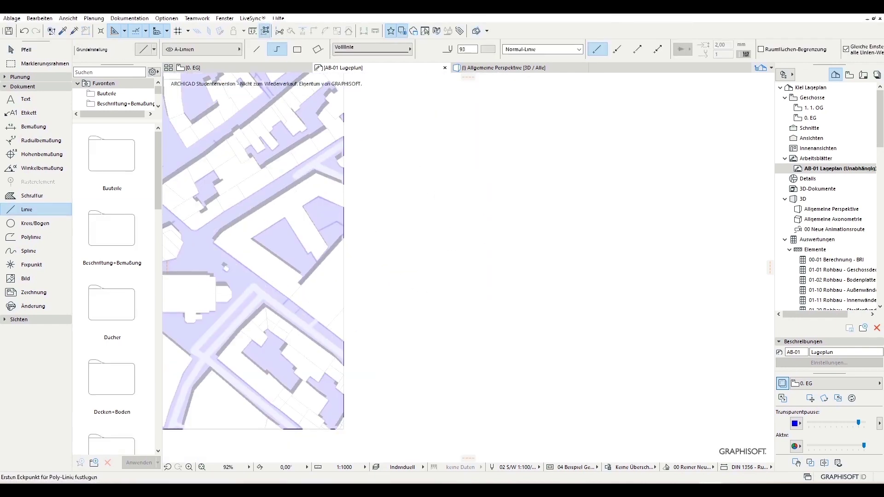
pyautogui.scroll(2, 292, 353)
# Step: Split a neighbouring building with one more dividing line, then pan to another area
pyautogui.moveTo(293, 353); pyautogui.dragTo(255, 404, button='middle')
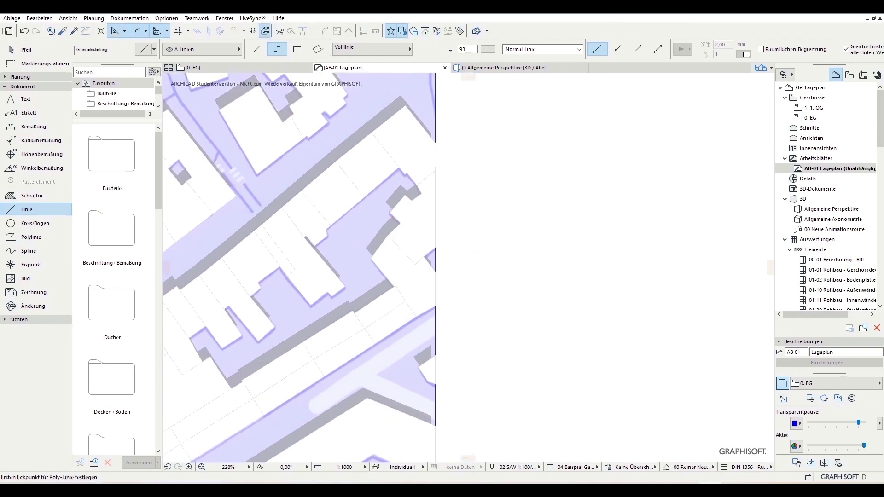
pyautogui.click(314, 242)
pyautogui.moveTo(296, 220); pyautogui.dragTo(321, 324, button='middle')
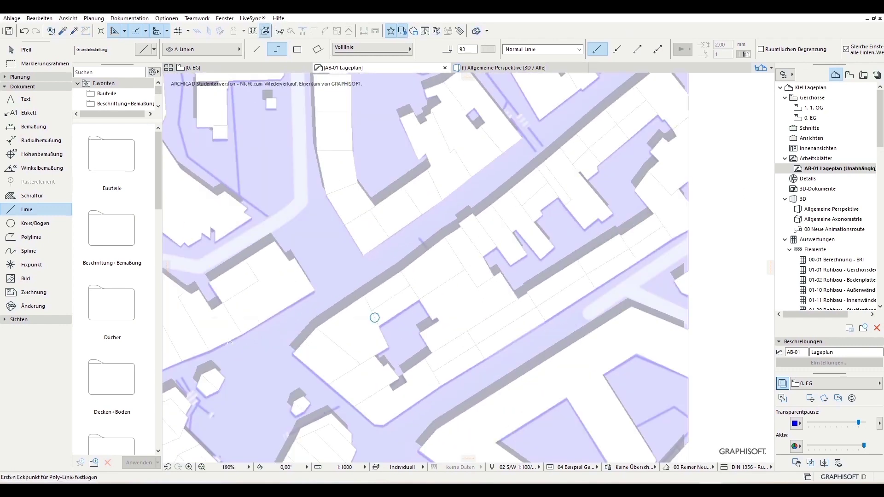
pyautogui.doubleClick(383, 332)
pyautogui.scroll(-2, 382, 332)
pyautogui.scroll(1, 302, 408)
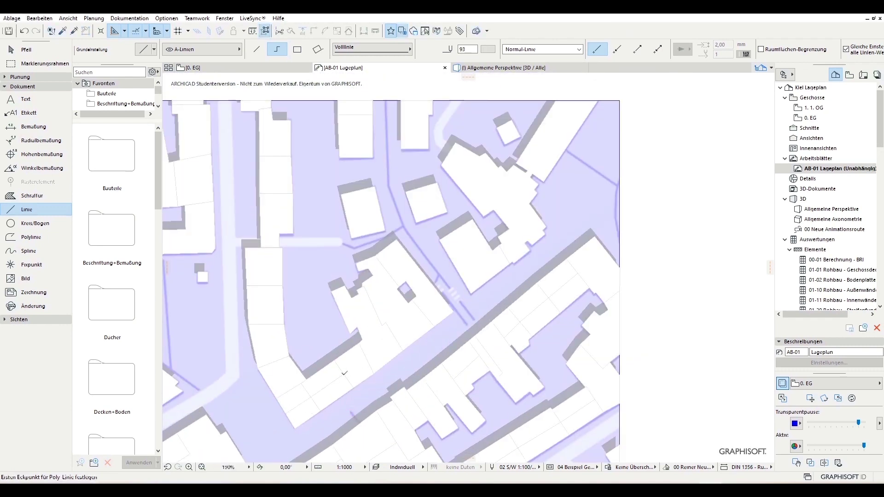
pyautogui.scroll(-2, 261, 247)
pyautogui.moveTo(261, 248)
pyautogui.mouseDown(button='middle')
pyautogui.moveTo(333, 197)
pyautogui.moveTo(279, 177)
pyautogui.mouseUp(button='middle')
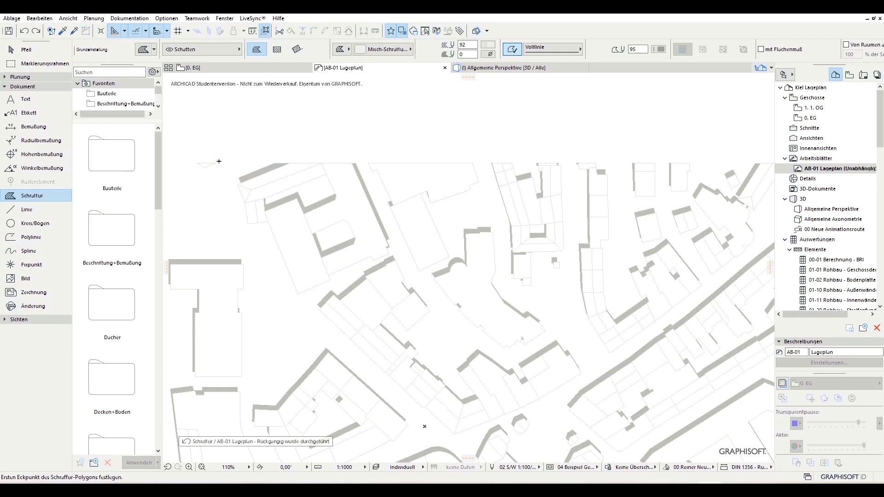
pyautogui.scroll(1, 436, 228)
# Step: Create a new layer named Dachschatten in Layer Settings and apply the change
pyautogui.hotkey('ctrl', 'l')
pyautogui.click(503, 178)
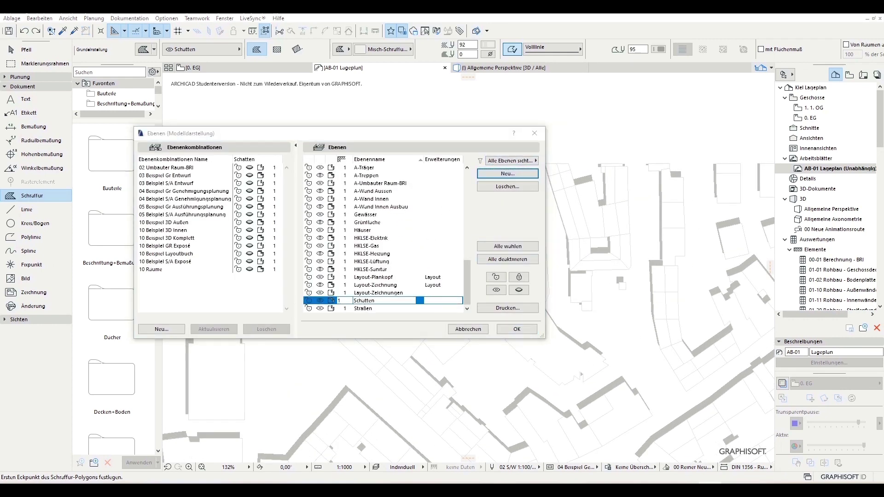
pyautogui.moveTo(450, 154); pyautogui.dragTo(414, 176)
pyautogui.write('Duchschutten')
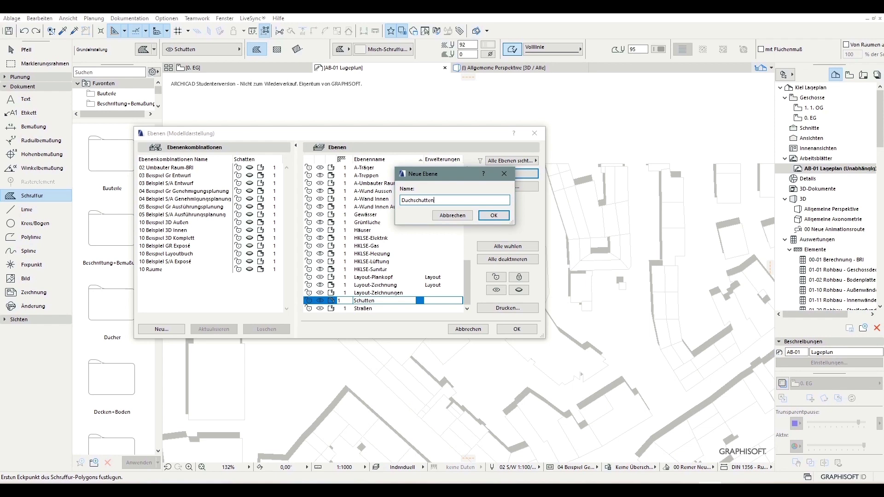
pyautogui.press('Return')
pyautogui.press('Return')
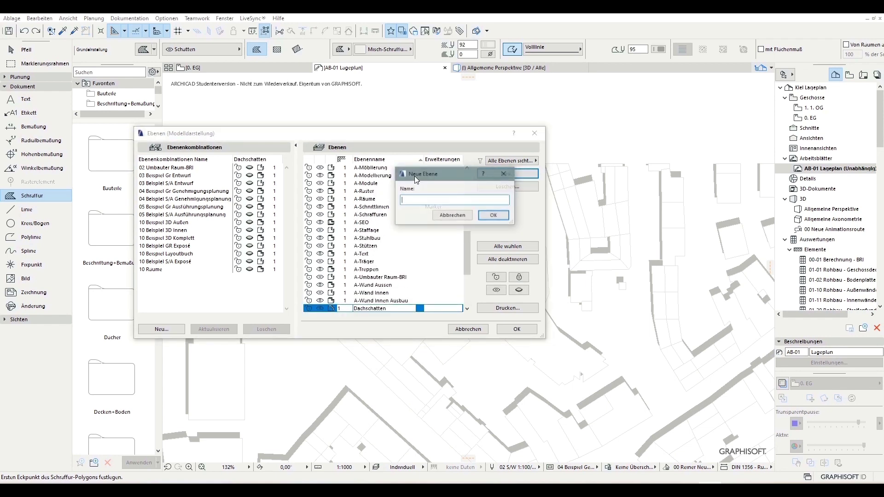
pyautogui.click(461, 214)
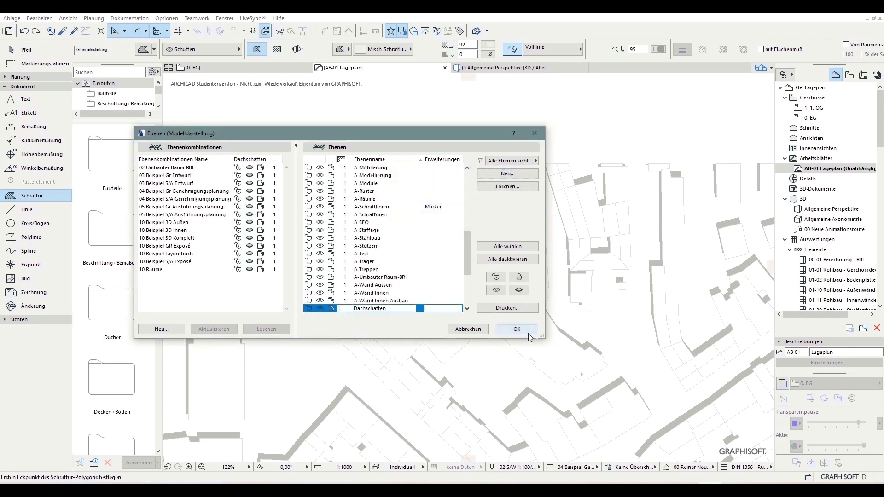
pyautogui.click(527, 331)
pyautogui.click(202, 50)
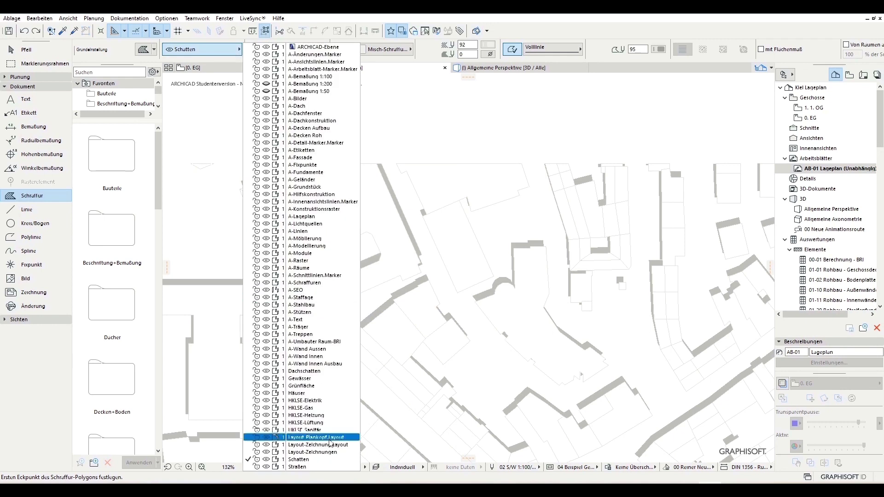
# Step: Set new fills to the Dachschatten layer and fill a roof section with a grey hatch
pyautogui.click(317, 372)
pyautogui.scroll(3, 281, 181)
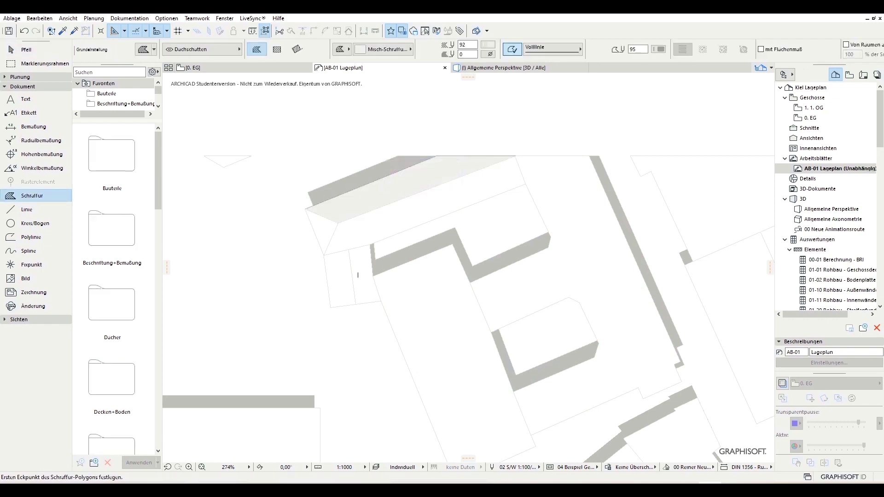
pyautogui.scroll(3, 373, 272)
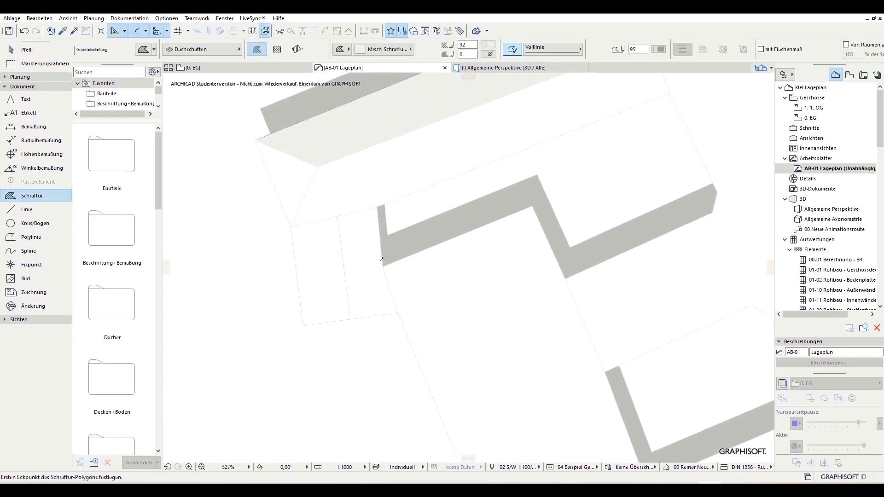
pyautogui.click(349, 268)
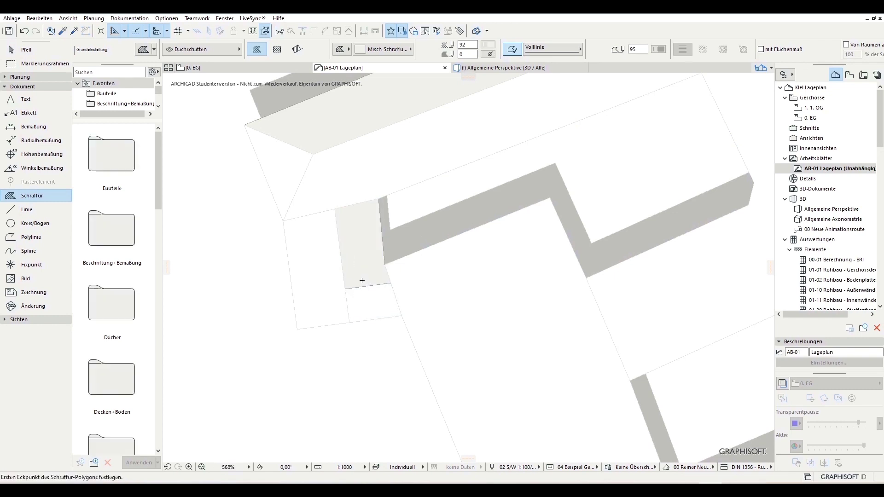
pyautogui.keyDown('shift'); pyautogui.click(362, 281); pyautogui.keyUp('shift')
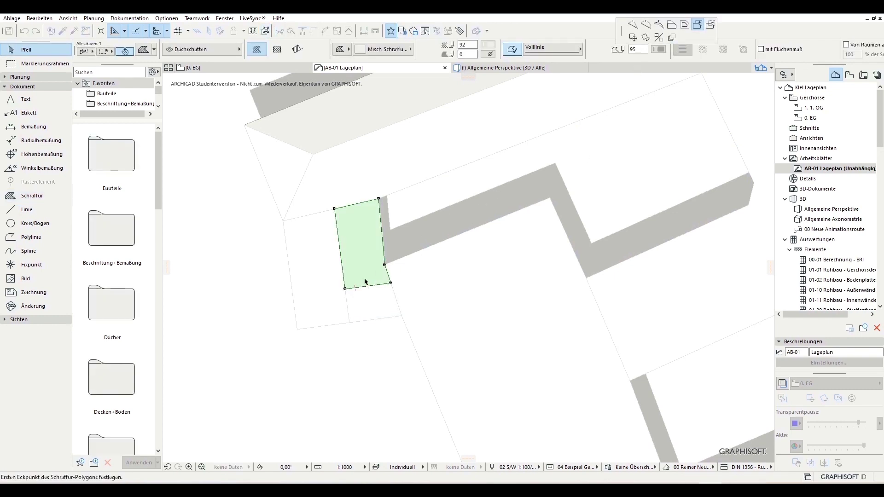
pyautogui.scroll(-5, 375, 310)
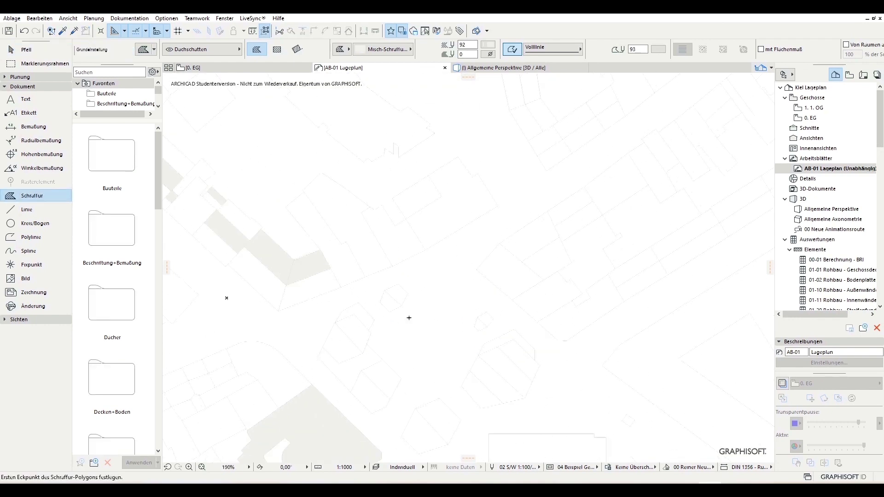
pyautogui.moveTo(417, 306); pyautogui.dragTo(405, 396, button='middle')
pyautogui.scroll(-1, 336, 306)
pyautogui.scroll(-3, 539, 330)
pyautogui.scroll(-2, 455, 385)
pyautogui.scroll(-2, 576, 245)
pyautogui.scroll(-3, 533, 389)
# Step: Draw a polyline point by point along the curved street edge on the Lageplan
pyautogui.press('Escape')
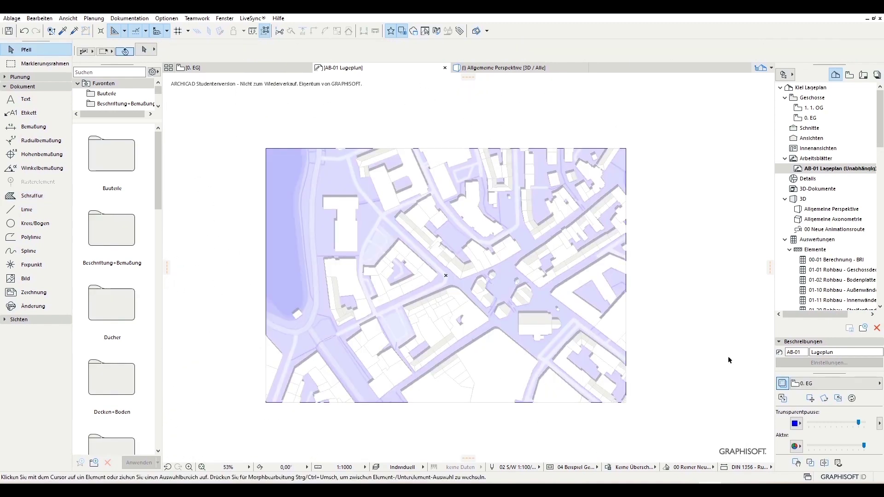
pyautogui.scroll(1, 728, 353)
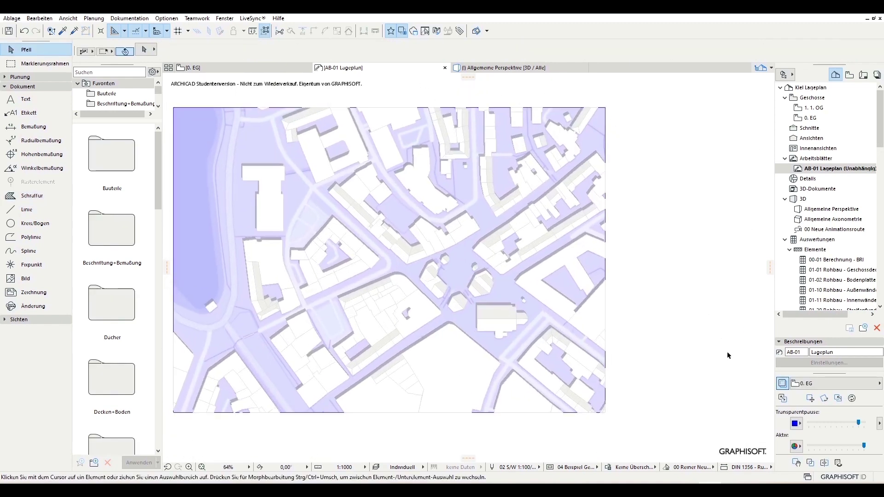
pyautogui.moveTo(409, 249); pyautogui.dragTo(464, 251, button='middle')
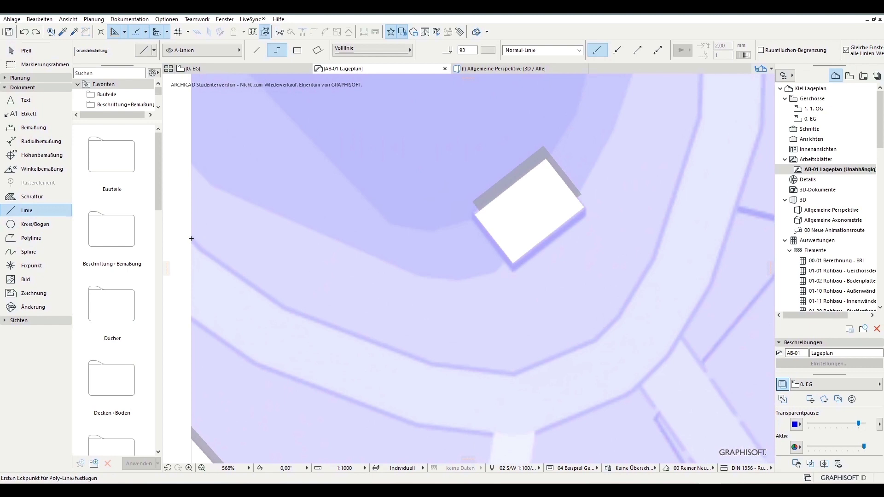
pyautogui.click(190, 238)
pyautogui.click(283, 304)
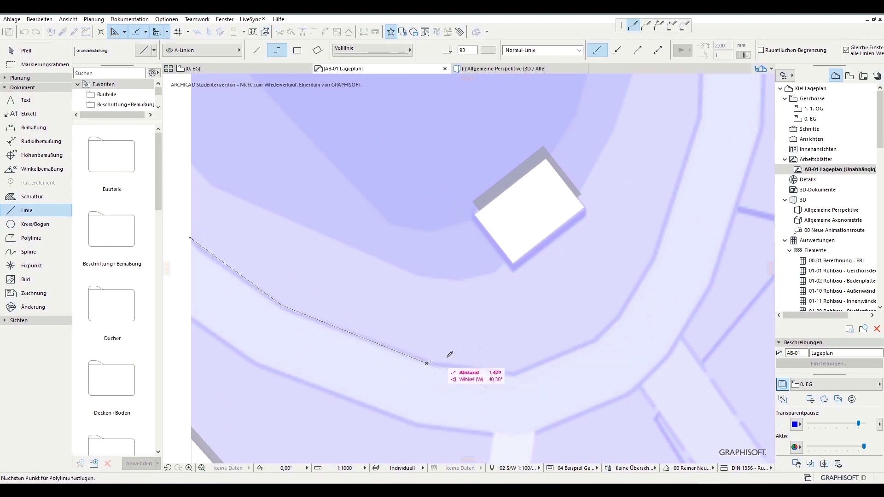
pyautogui.moveTo(583, 351)
pyautogui.mouseDown(button='middle')
pyautogui.moveTo(391, 382)
pyautogui.moveTo(331, 408)
pyautogui.mouseUp(button='middle')
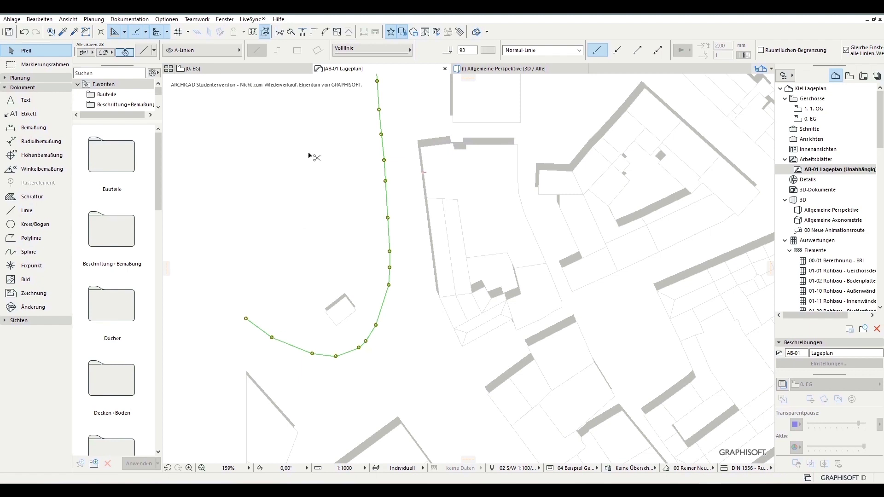
pyautogui.hotkey('ctrl', 'l')
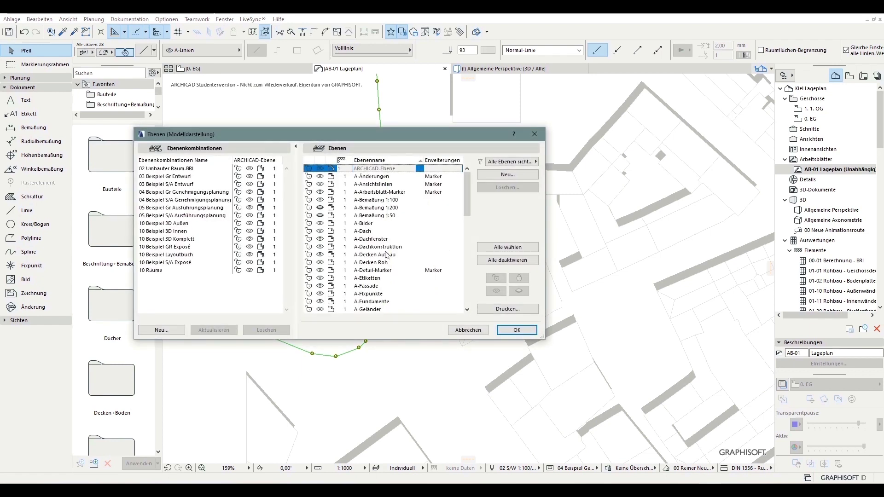
# Step: Move the selected road line onto the Straßen layer
pyautogui.scroll(-2, 387, 255)
pyautogui.scroll(-2, 387, 255)
pyautogui.scroll(-1, 387, 255)
pyautogui.scroll(-3, 387, 254)
pyautogui.scroll(-3, 387, 255)
pyautogui.scroll(-1, 387, 254)
pyautogui.scroll(-1, 387, 254)
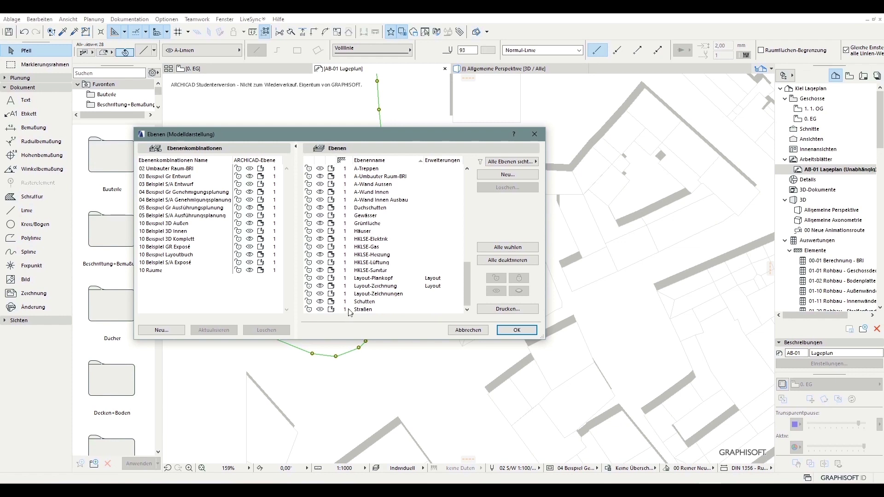
pyautogui.click(369, 310)
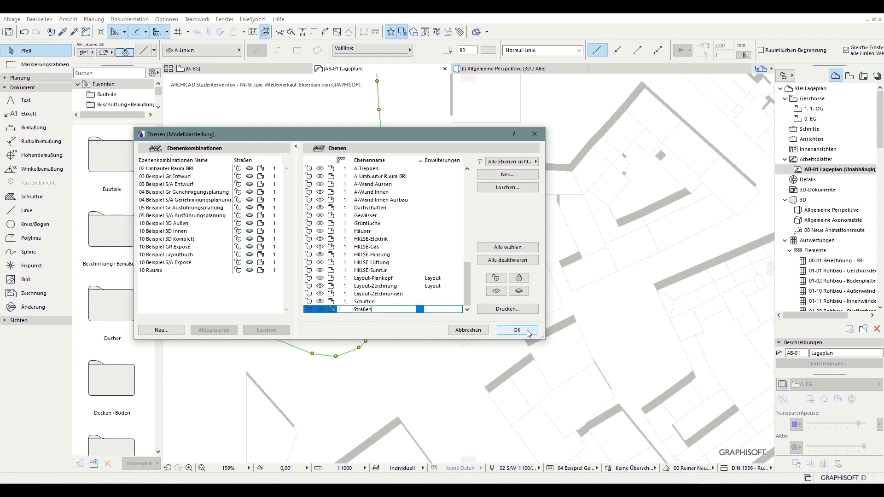
pyautogui.click(528, 331)
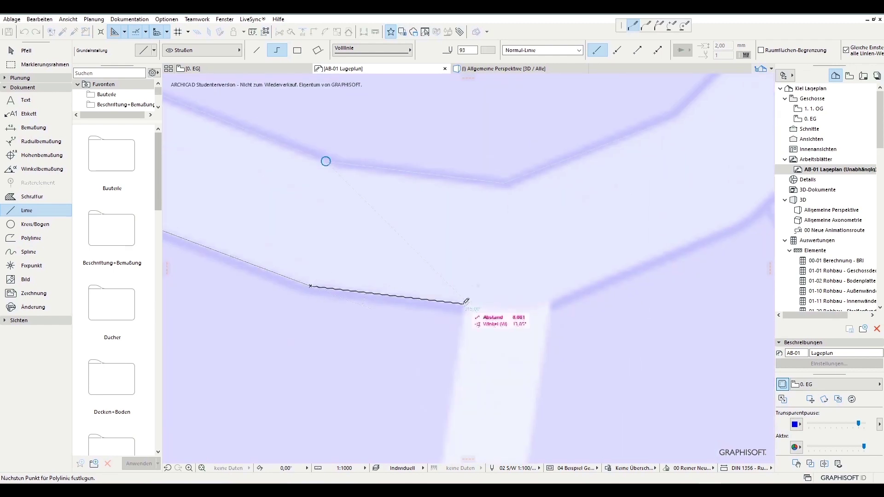
# Step: Trace the remaining road edges on the Straßen layer, panning and zooming across the site
pyautogui.moveTo(465, 301)
pyautogui.mouseDown(button='middle')
pyautogui.moveTo(450, 411)
pyautogui.moveTo(391, 283)
pyautogui.moveTo(316, 351)
pyautogui.moveTo(349, 291)
pyautogui.mouseUp(button='middle')
pyautogui.scroll(-3, 404, 253)
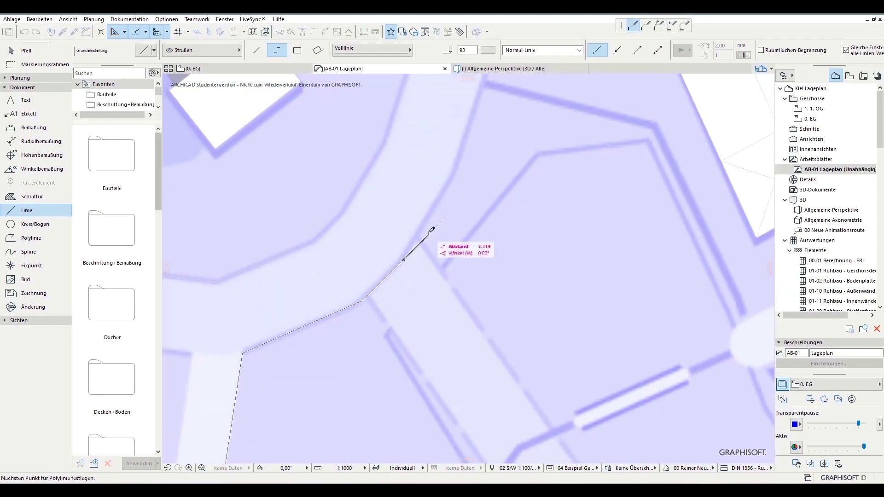
pyautogui.scroll(3, 361, 252)
pyautogui.scroll(3, 328, 355)
pyautogui.scroll(2, 280, 258)
pyautogui.scroll(-3, 280, 258)
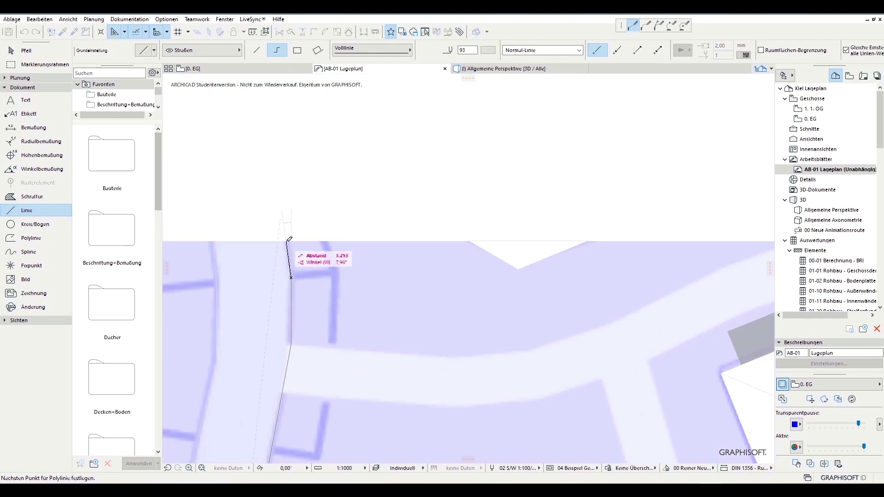
pyautogui.scroll(3, 425, 340)
pyautogui.moveTo(425, 339); pyautogui.dragTo(438, 242, button='middle')
pyautogui.scroll(3, 438, 243)
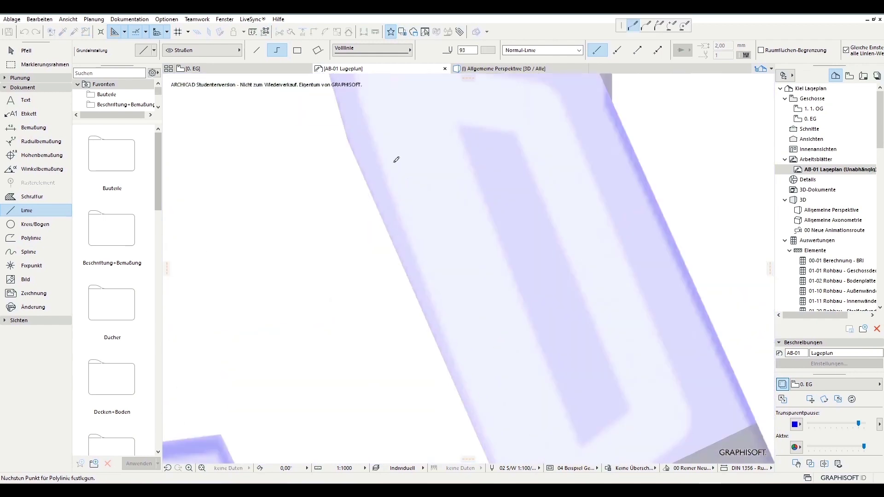
pyautogui.scroll(-2, 395, 158)
pyautogui.scroll(3, 468, 361)
pyautogui.scroll(2, 569, 181)
pyautogui.scroll(3, 468, 258)
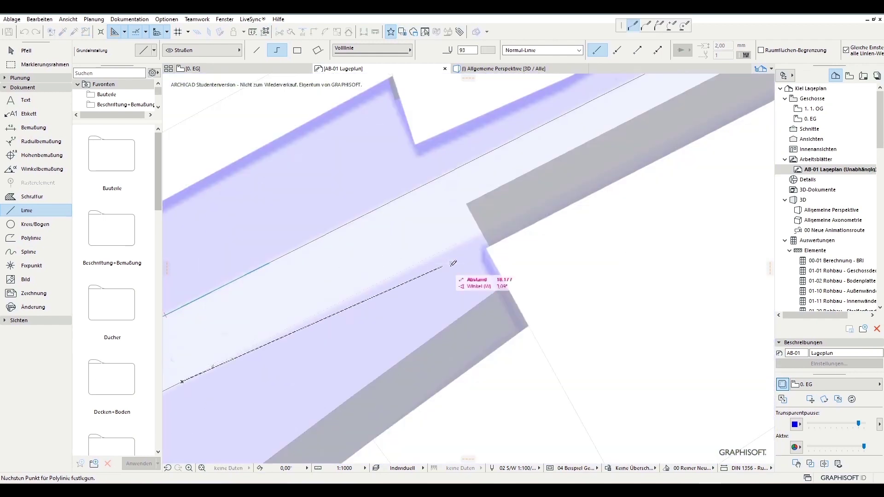
pyautogui.scroll(-2, 584, 255)
pyautogui.scroll(3, 558, 292)
pyautogui.scroll(2, 499, 217)
pyautogui.scroll(-2, 499, 217)
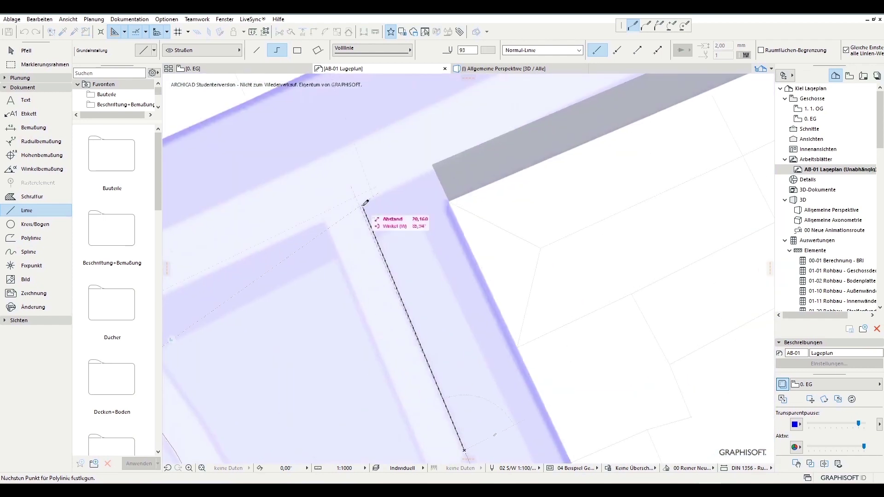
pyautogui.scroll(2, 377, 207)
pyautogui.scroll(-2, 614, 159)
pyautogui.scroll(2, 436, 193)
pyautogui.scroll(-2, 592, 207)
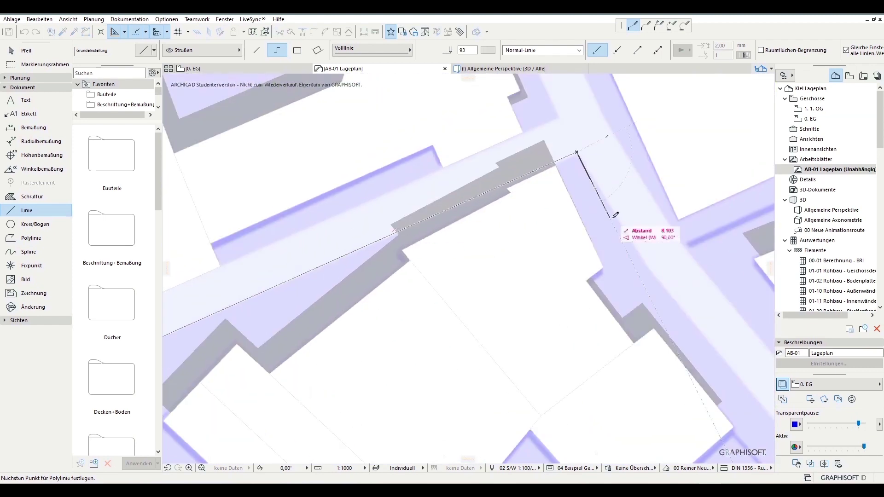
pyautogui.scroll(2, 450, 211)
pyautogui.scroll(-2, 539, 306)
pyautogui.scroll(2, 548, 242)
pyautogui.scroll(-2, 415, 147)
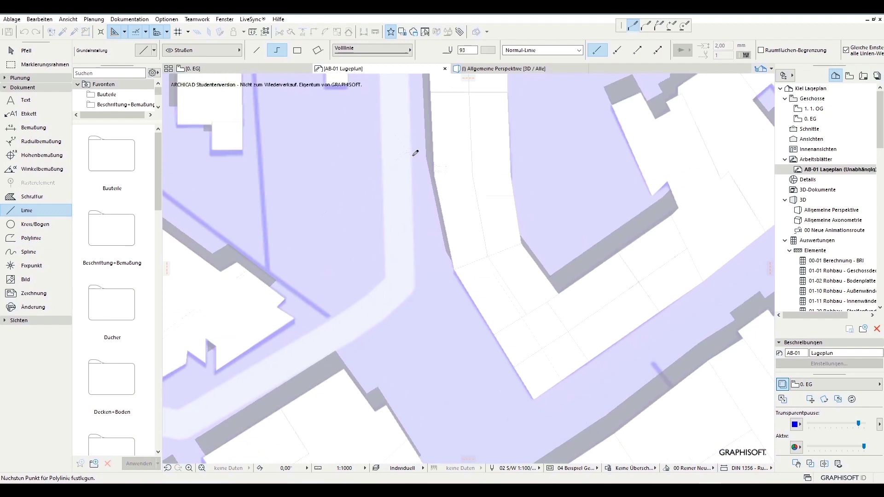
pyautogui.scroll(2, 517, 286)
pyautogui.scroll(3, 278, 174)
pyautogui.scroll(2, 278, 173)
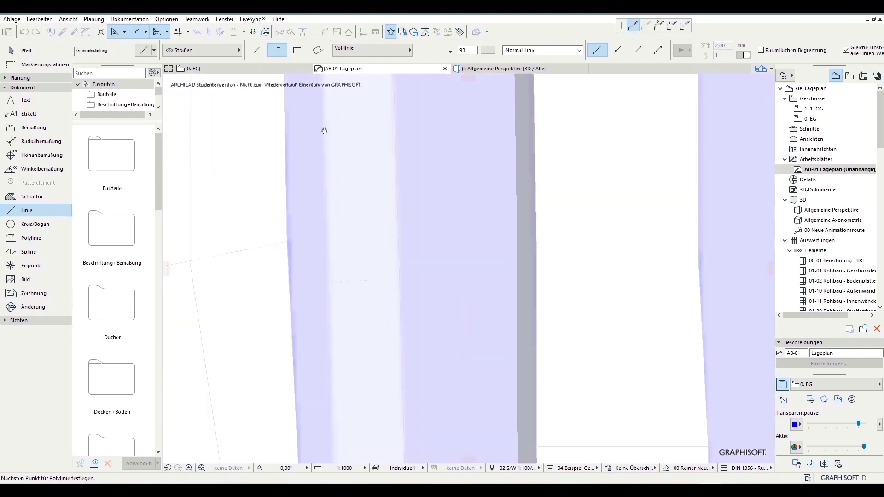
pyautogui.scroll(-2, 324, 131)
pyautogui.scroll(-2, 476, 276)
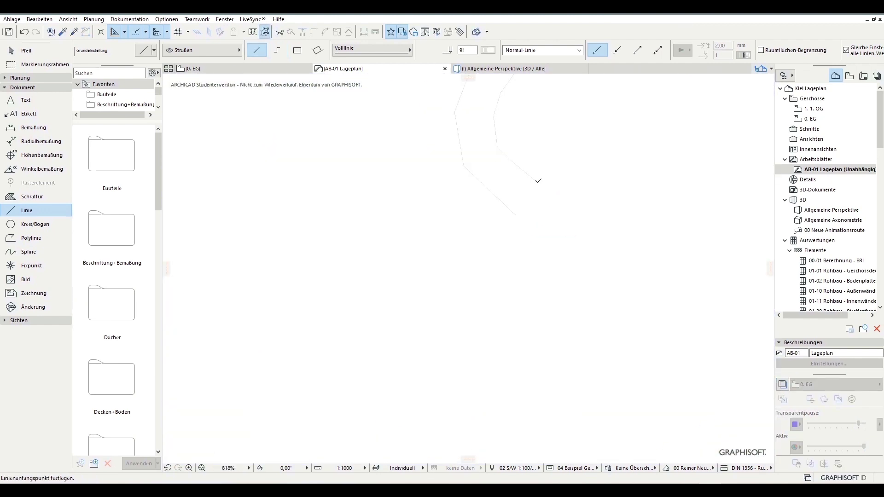
pyautogui.scroll(2, 403, 215)
pyautogui.scroll(2, 365, 211)
pyautogui.scroll(-1, 443, 250)
pyautogui.scroll(2, 454, 218)
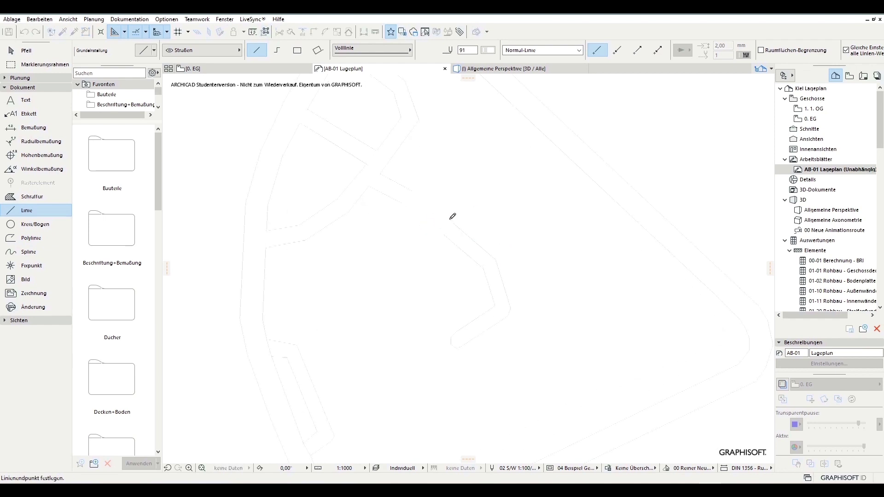
pyautogui.click(458, 244)
pyautogui.scroll(-5, 454, 262)
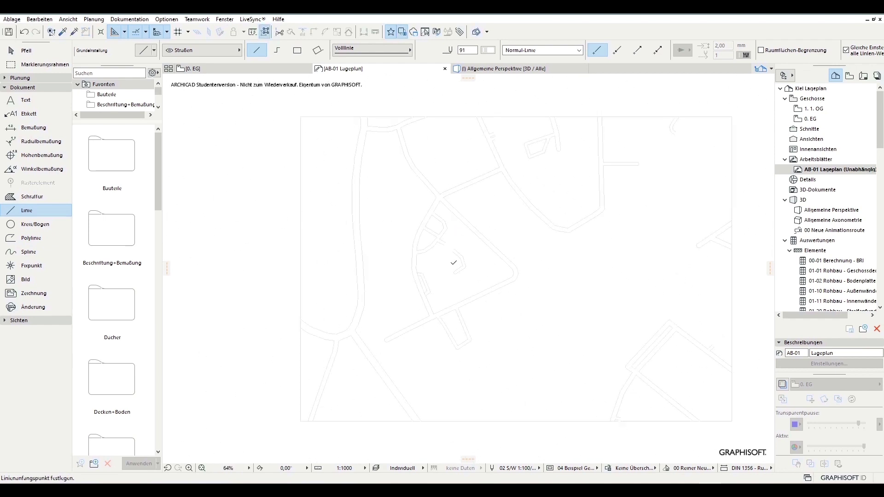
pyautogui.scroll(1, 449, 346)
pyautogui.scroll(-2, 513, 241)
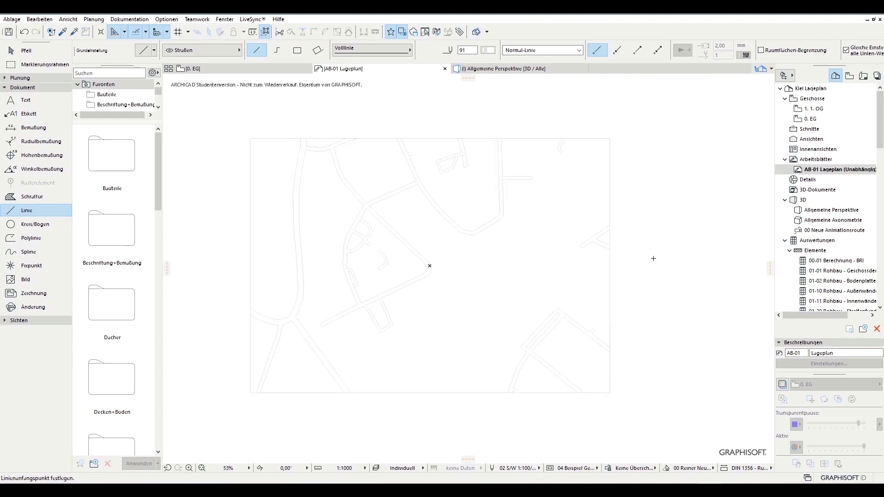
# Step: Fill the road outline with a Misch-Schraffur 25% hatch
pyautogui.hotkey('ctrl', 'z')
pyautogui.click(491, 51)
pyautogui.click(384, 50)
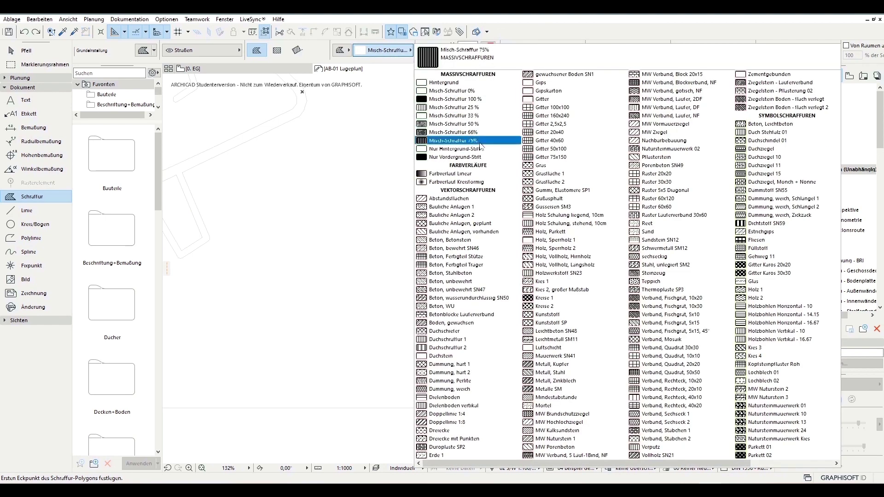
pyautogui.click(461, 107)
pyautogui.click(598, 342)
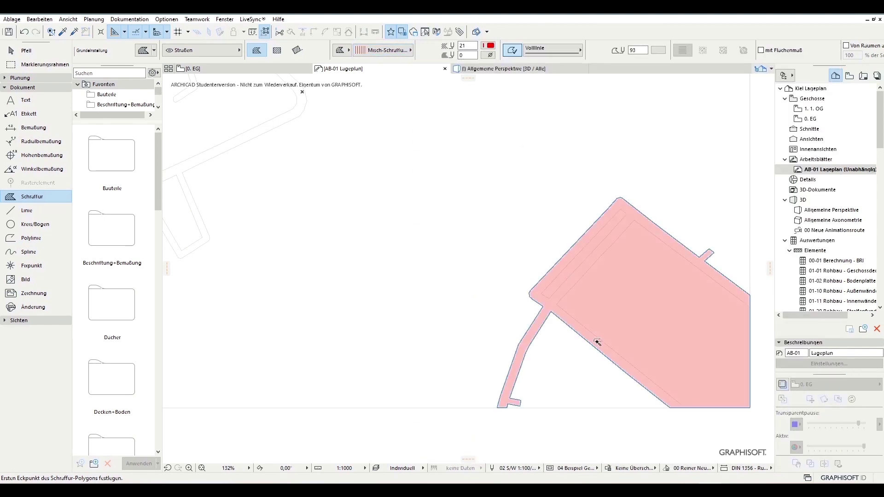
pyautogui.moveTo(597, 342); pyautogui.dragTo(437, 320, button='middle')
pyautogui.scroll(-3, 436, 322)
pyautogui.moveTo(506, 387); pyautogui.dragTo(605, 244, button='middle')
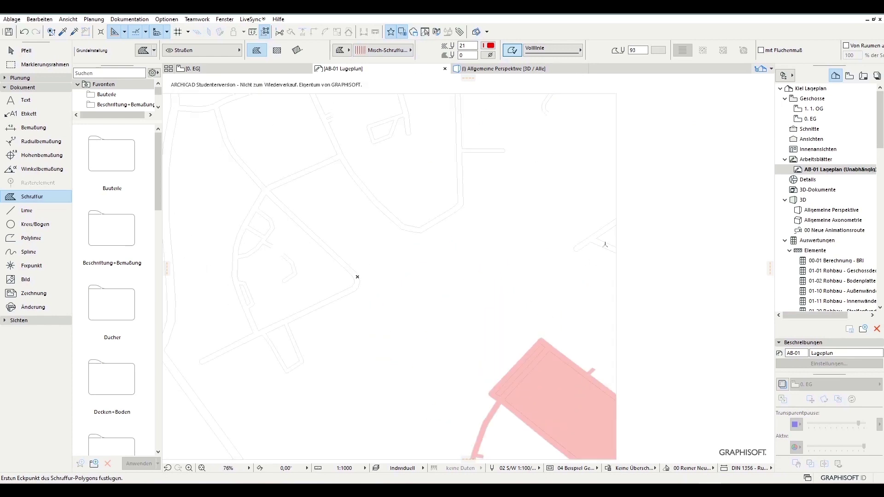
pyautogui.moveTo(438, 226); pyautogui.dragTo(515, 331, button='middle')
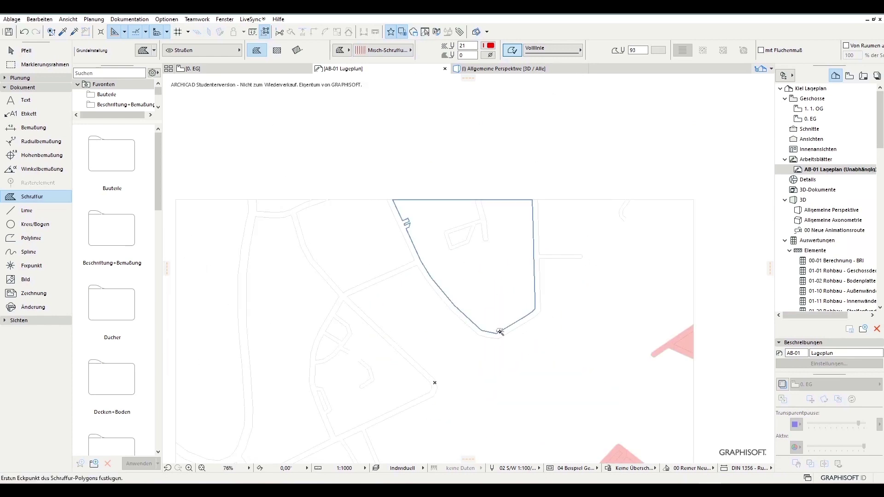
pyautogui.moveTo(288, 386); pyautogui.dragTo(419, 317, button='middle')
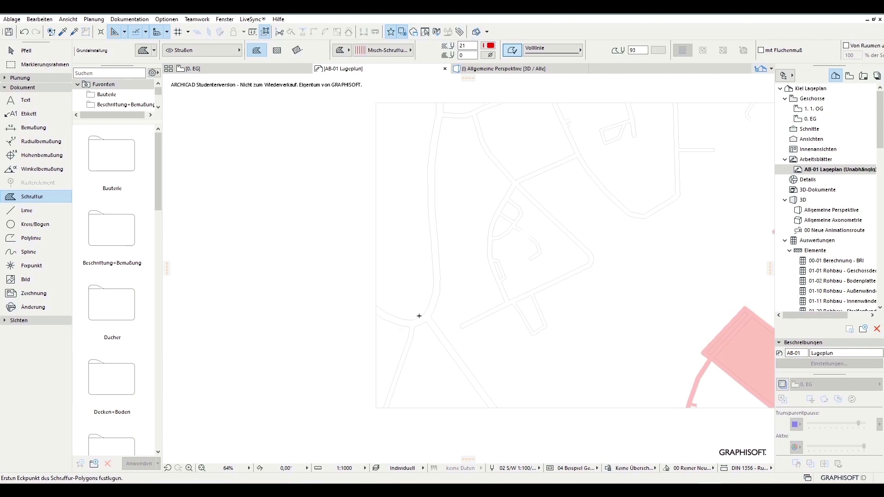
pyautogui.scroll(-1, 419, 320)
pyautogui.scroll(5, 592, 253)
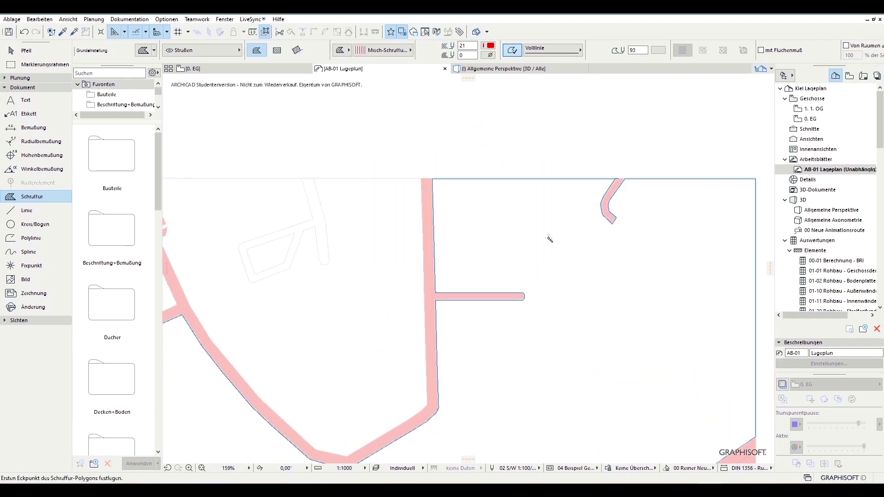
pyautogui.moveTo(302, 297); pyautogui.dragTo(489, 289, button='middle')
pyautogui.scroll(-3, 453, 270)
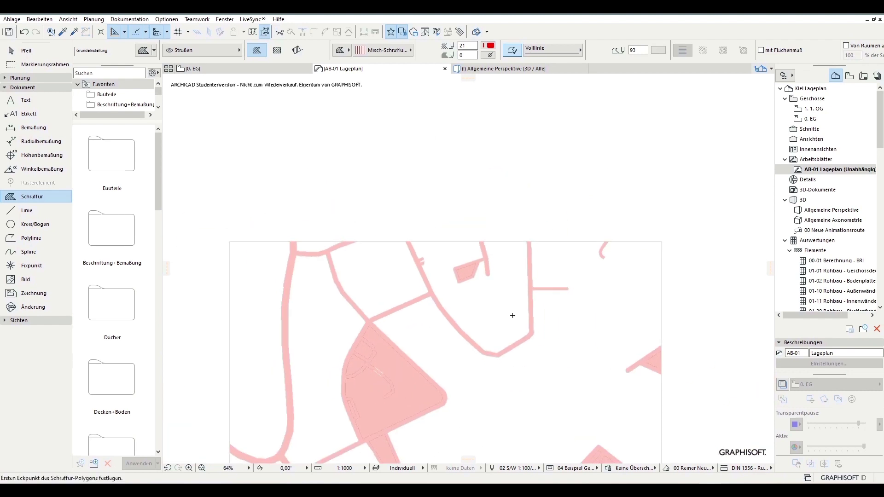
pyautogui.scroll(-3, 460, 295)
pyautogui.scroll(-3, 479, 341)
pyautogui.scroll(5, 400, 279)
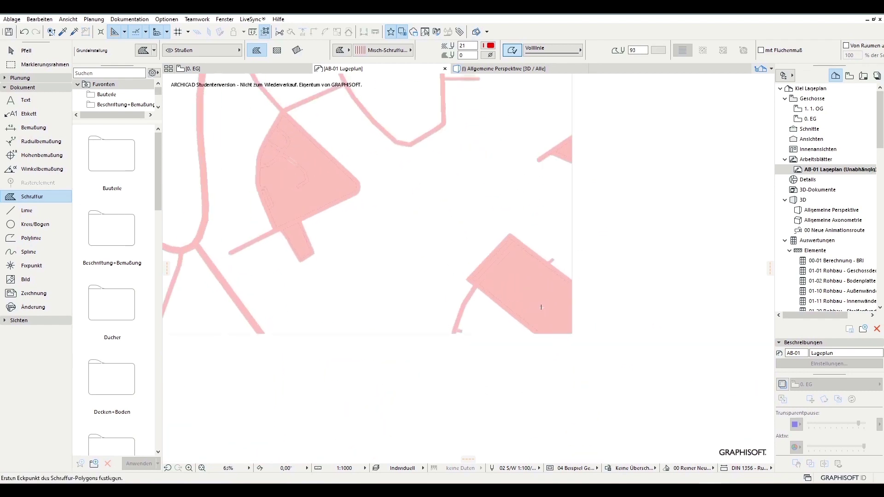
pyautogui.scroll(3, 401, 279)
# Step: Carve the inner road edge out of the road hatch polygon
pyautogui.click(597, 365)
pyautogui.click(596, 365)
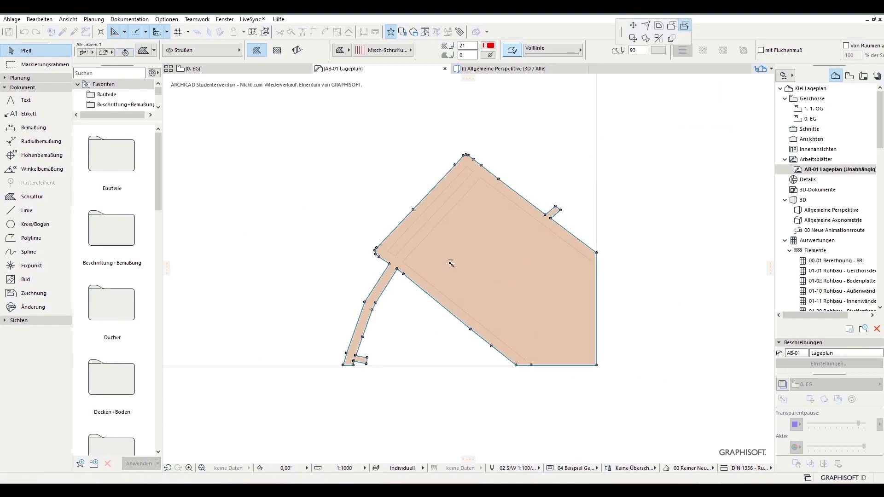
pyautogui.click(392, 255)
pyautogui.click(596, 366)
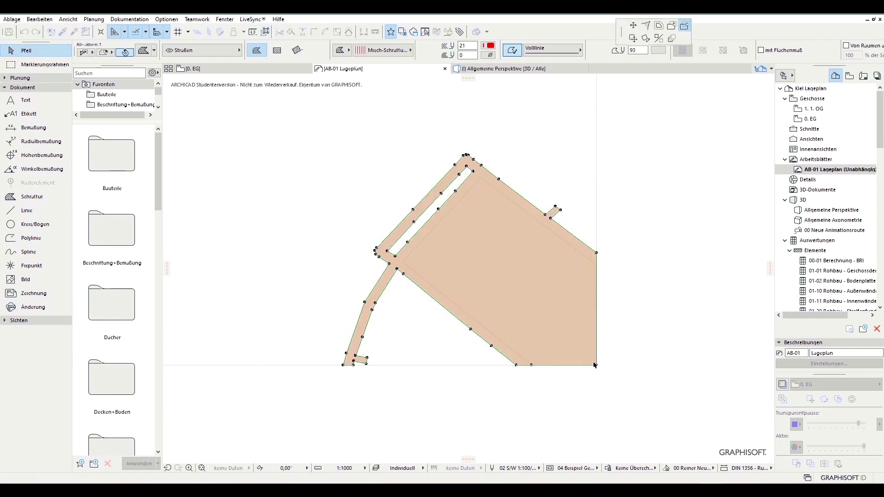
pyautogui.scroll(5, 533, 322)
pyautogui.scroll(5, 491, 413)
pyautogui.scroll(5, 486, 336)
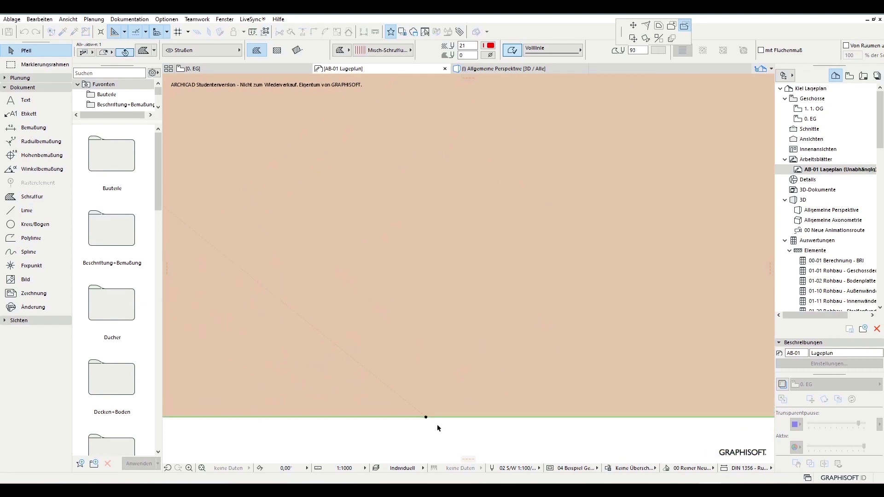
pyautogui.click(422, 433)
pyautogui.scroll(5, 419, 422)
pyautogui.scroll(3, 445, 352)
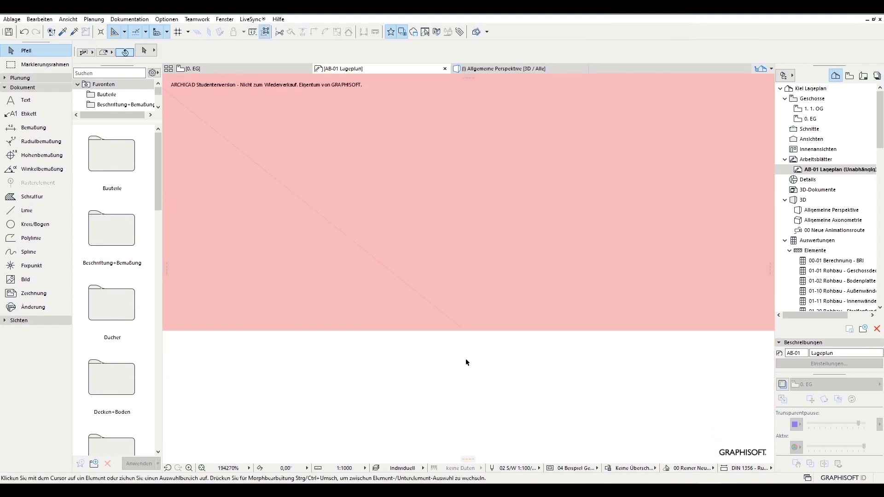
pyautogui.scroll(-5, 463, 366)
pyautogui.scroll(-10, 417, 308)
# Step: Move the small hatch's right edge to the border of the map drawing
pyautogui.click(417, 308)
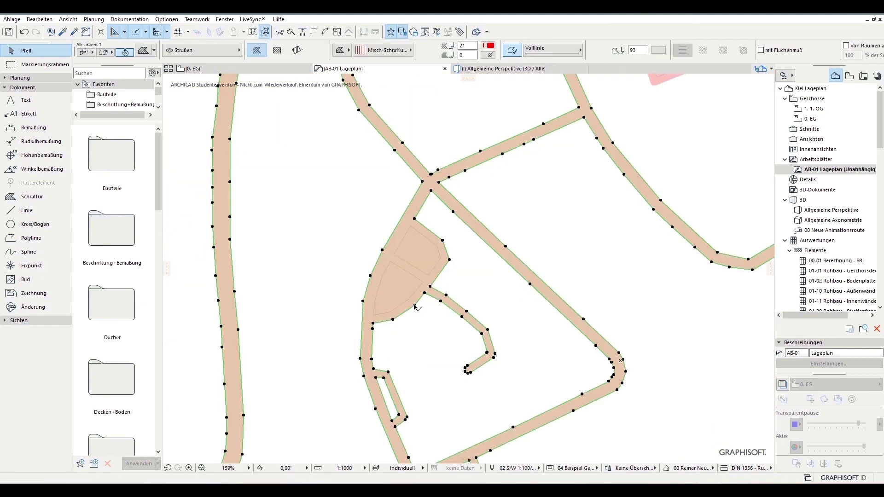
pyautogui.click(416, 308)
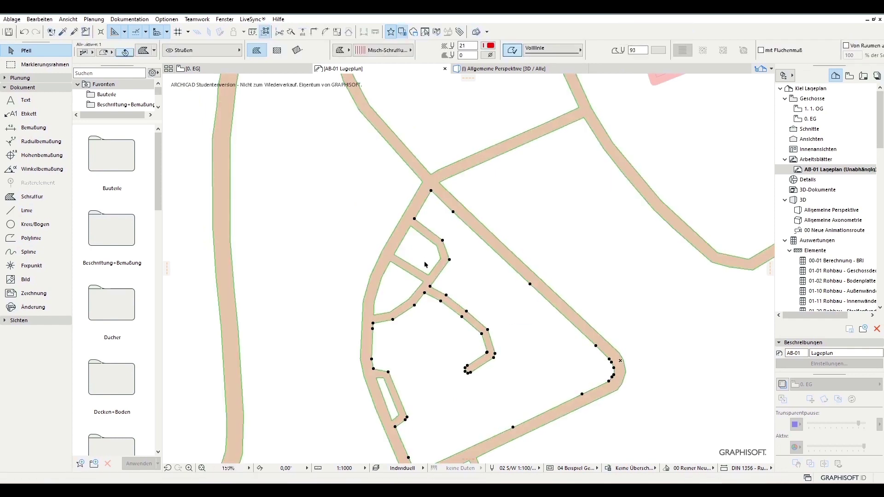
pyautogui.scroll(-5, 470, 348)
pyautogui.scroll(5, 595, 253)
pyautogui.click(508, 261)
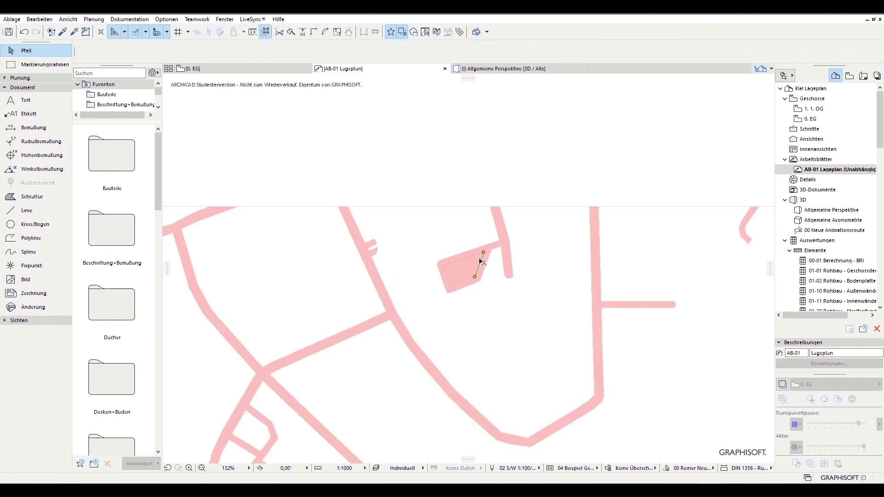
pyautogui.scroll(5, 479, 269)
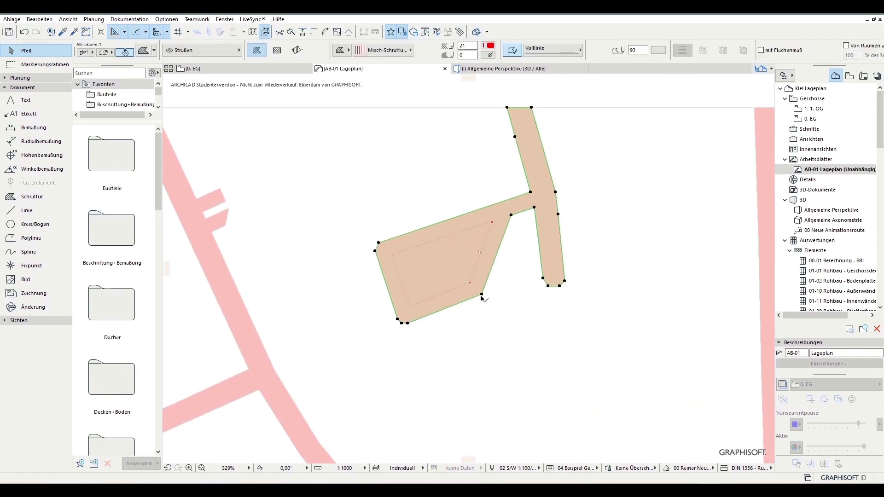
pyautogui.scroll(-5, 445, 276)
pyautogui.scroll(-3, 460, 285)
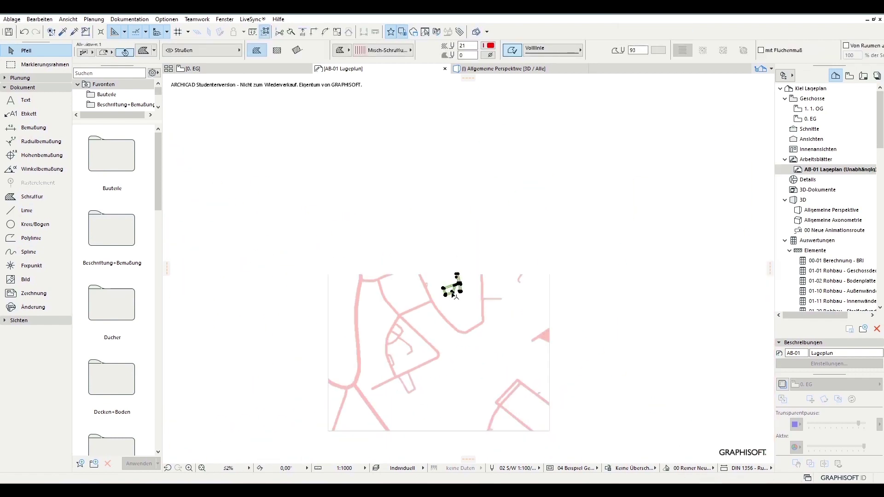
pyautogui.scroll(2, 543, 336)
pyautogui.scroll(4, 501, 329)
pyautogui.click(553, 340)
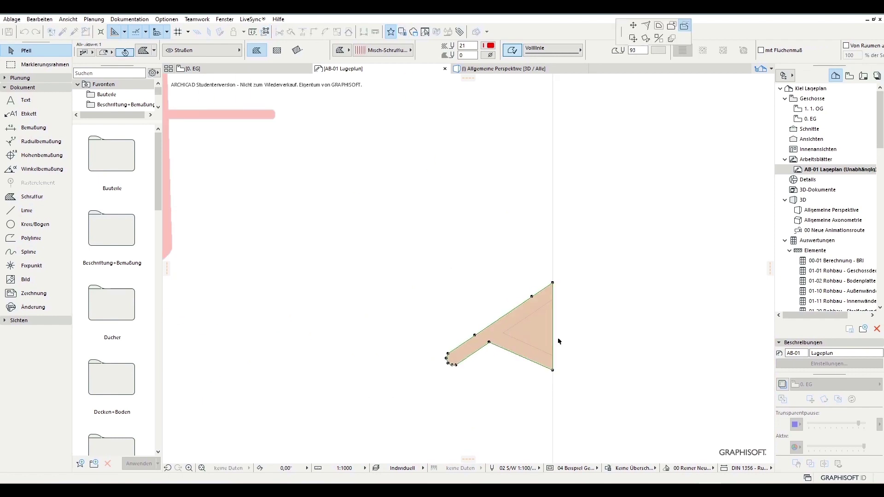
pyautogui.click(544, 336)
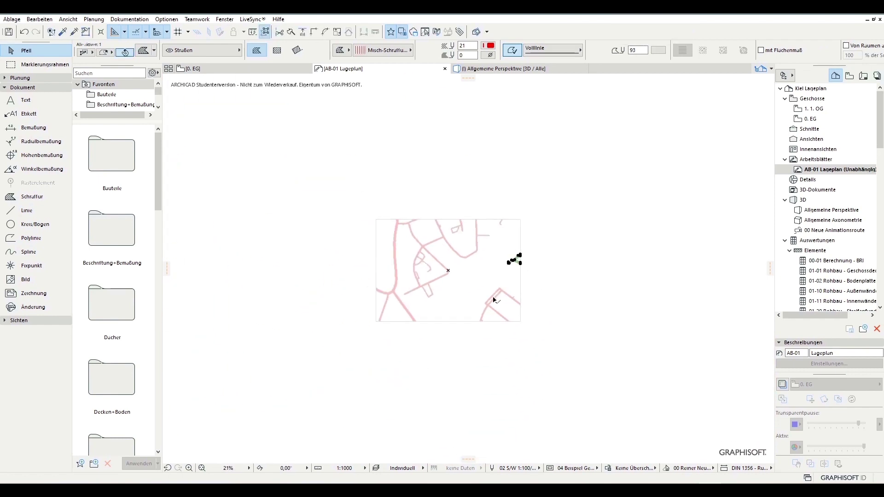
pyautogui.scroll(3, 466, 296)
# Step: Select all street hatches with a polygon selection around the map
pyautogui.click(666, 361)
pyautogui.click(248, 374)
pyautogui.click(287, 111)
pyautogui.doubleClick(611, 114)
# Step: Give the street hatches a new background colour and fill type, then send them to back
pyautogui.click(491, 45)
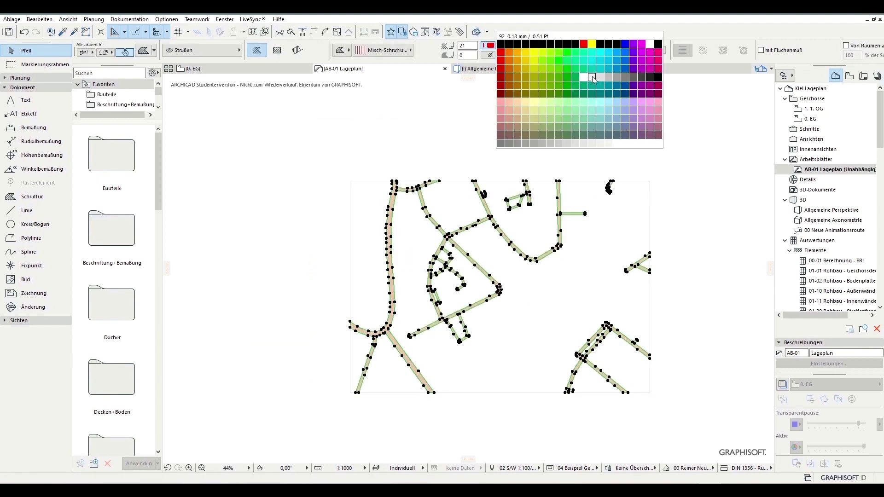
pyautogui.click(583, 76)
pyautogui.click(383, 50)
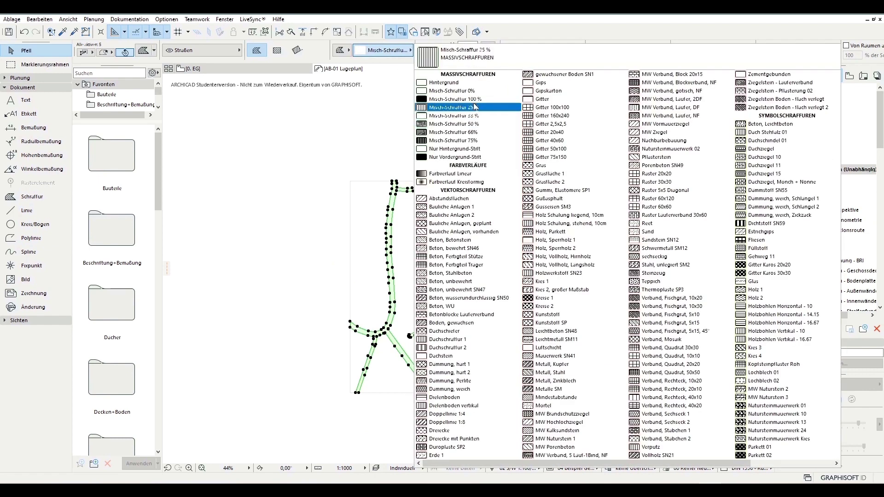
pyautogui.click(479, 105)
pyautogui.rightClick(696, 313)
pyautogui.moveTo(744, 403)
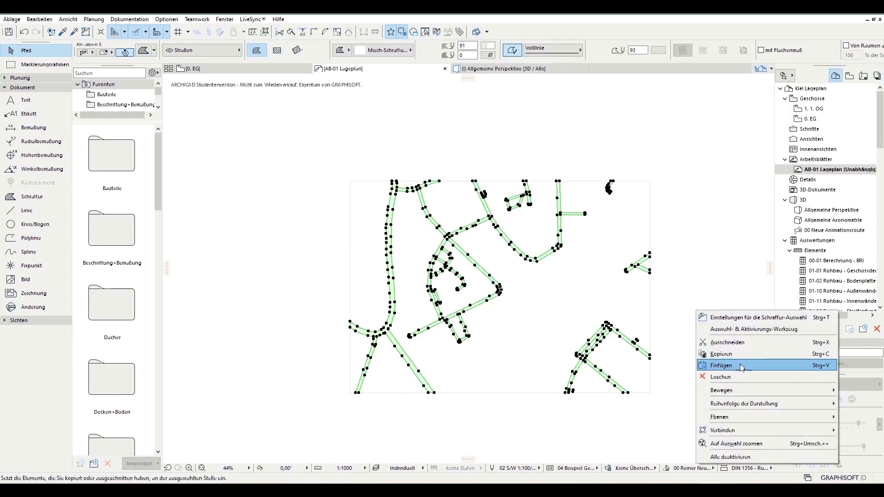
pyautogui.click(633, 440)
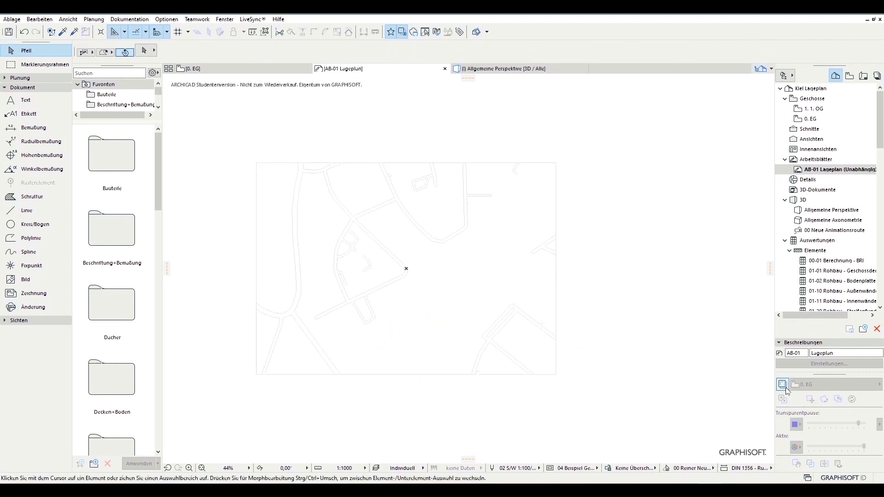
# Step: Switch on the A-Linien, Dachschatten, Häuser and Schatten layers in Layer Settings
pyautogui.hotkey('ctrl', 'l')
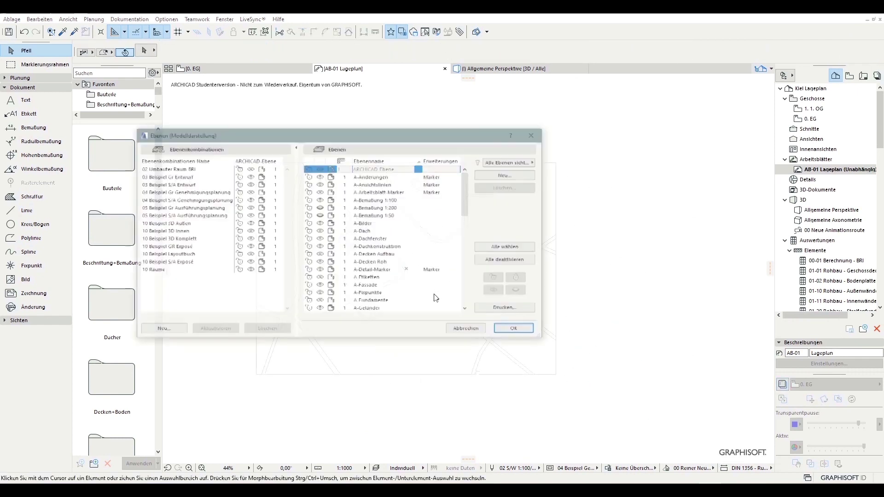
pyautogui.scroll(-2, 349, 271)
pyautogui.scroll(-2, 348, 275)
pyautogui.scroll(-1, 348, 280)
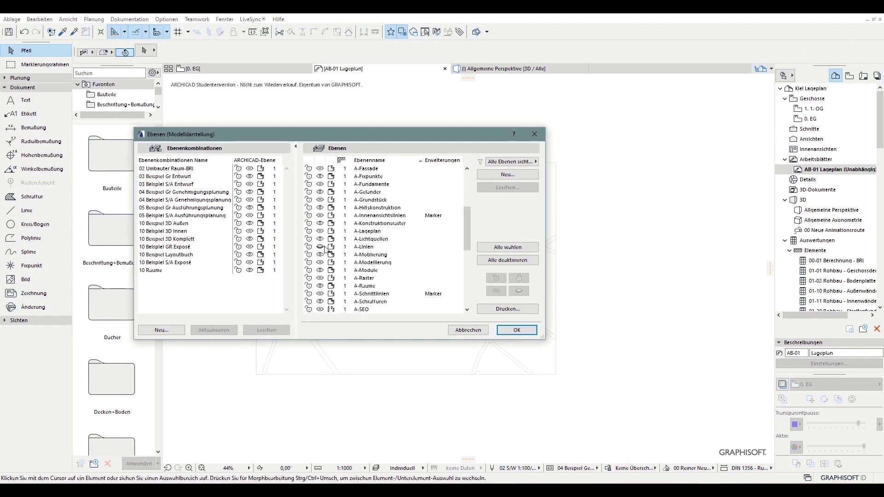
pyautogui.click(321, 247)
pyautogui.scroll(-2, 321, 251)
pyautogui.scroll(-2, 321, 256)
pyautogui.scroll(-2, 320, 266)
pyautogui.click(319, 255)
pyautogui.click(322, 279)
pyautogui.scroll(-2, 395, 289)
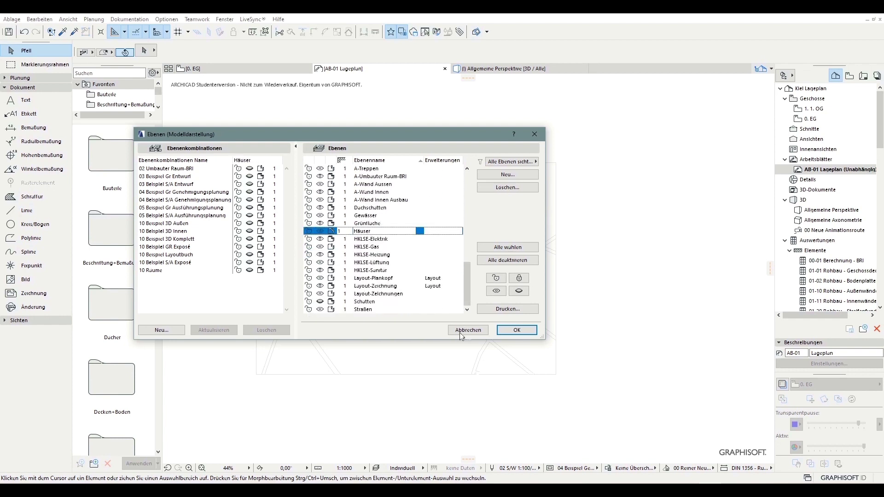
pyautogui.click(320, 302)
pyautogui.click(517, 330)
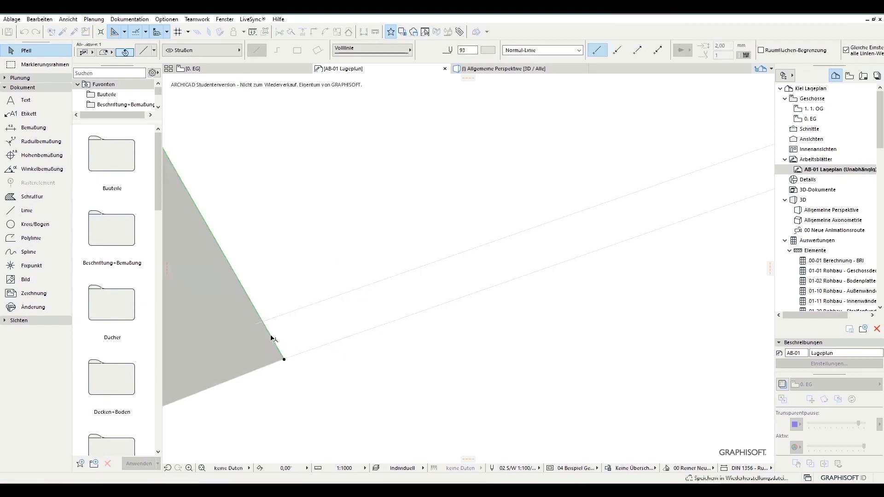
# Step: Drop the moved grey shadow element into its new position
pyautogui.click(319, 319)
pyautogui.scroll(-3, 251, 192)
pyautogui.scroll(-2, 313, 265)
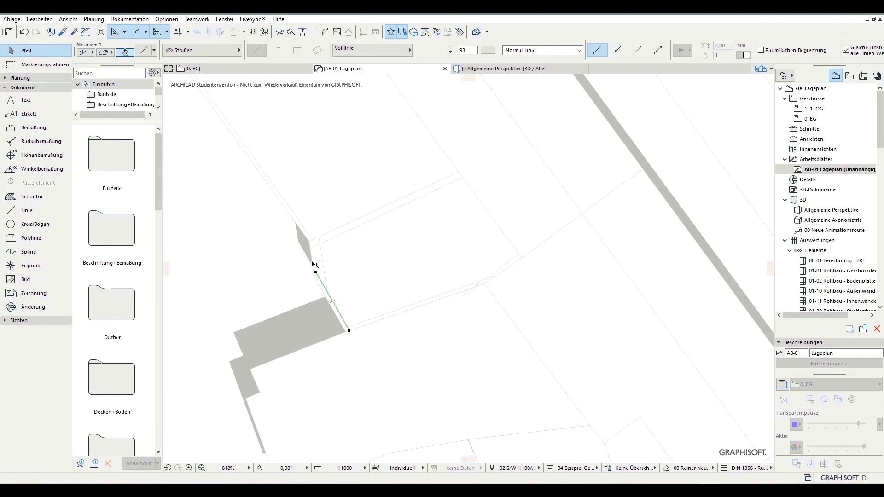
pyautogui.scroll(3, 313, 264)
# Step: Move the green street edge lines by 0,3 to align with the shadow edge
pyautogui.click(305, 266)
pyautogui.press('Escape')
pyautogui.click(314, 270)
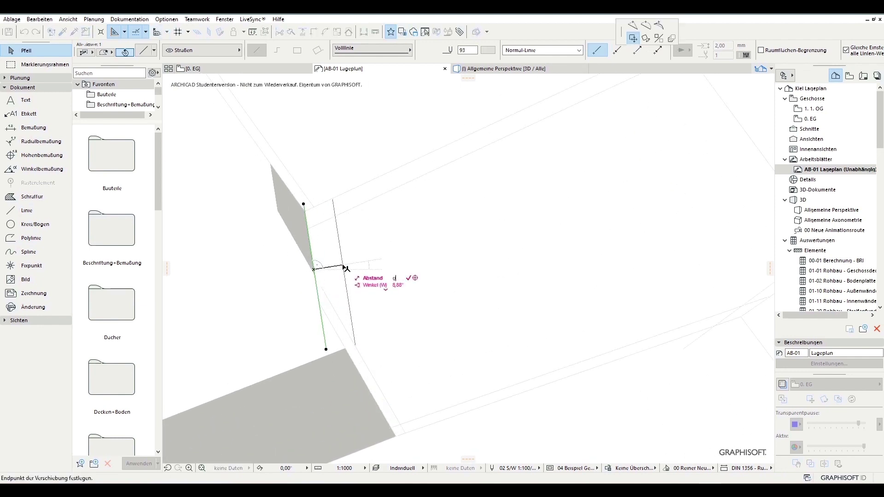
pyautogui.press('Return')
pyautogui.click(377, 197)
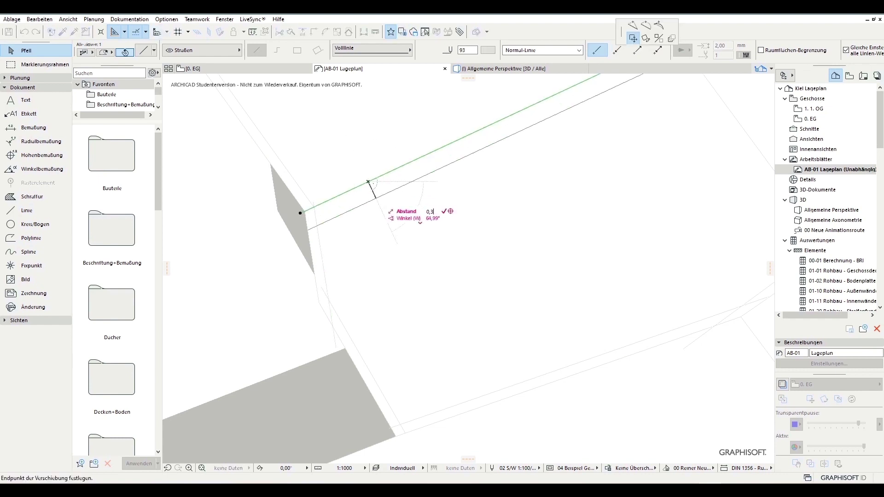
pyautogui.press('Return')
pyautogui.scroll(3, 247, 207)
pyautogui.scroll(2, 273, 183)
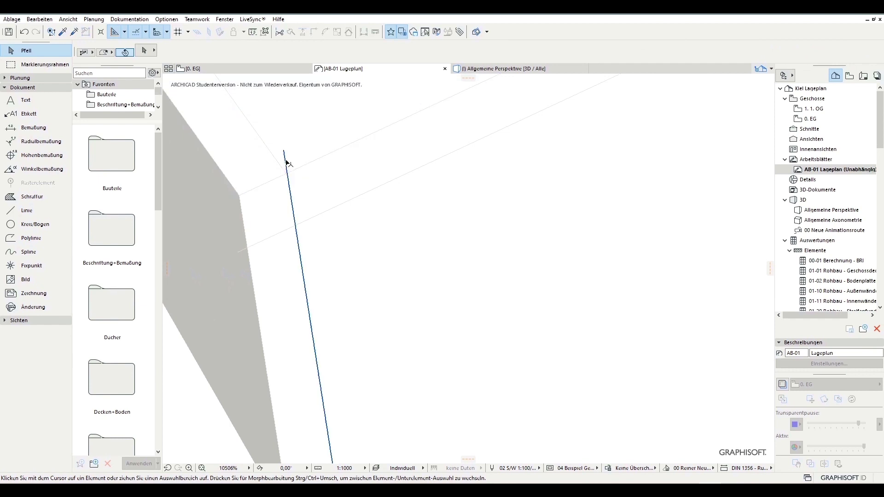
# Step: Check the thin line at the shadow corner, then pan to the next grey area
pyautogui.click(286, 162)
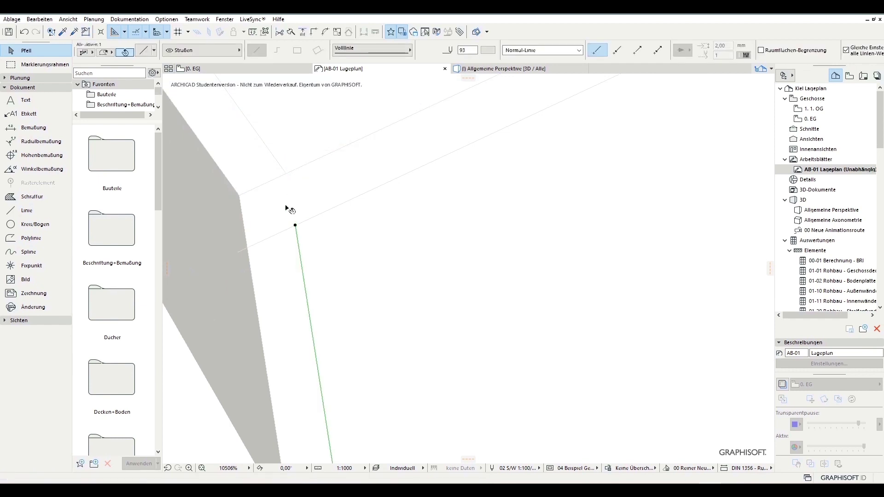
pyautogui.click(271, 253)
pyautogui.scroll(-2, 275, 247)
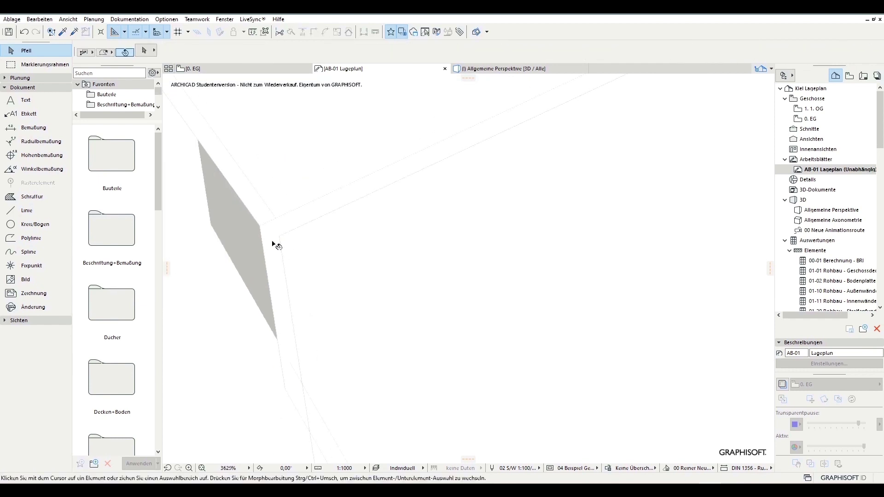
pyautogui.scroll(-2, 316, 260)
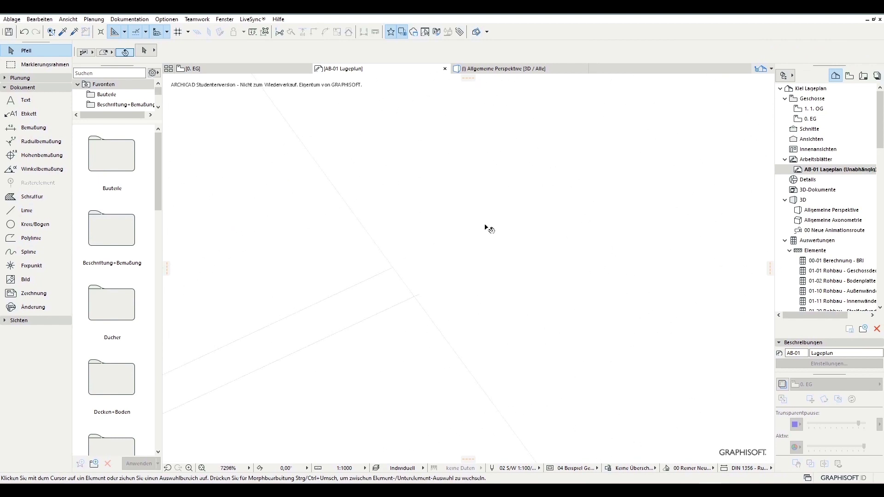
pyautogui.scroll(-2, 357, 372)
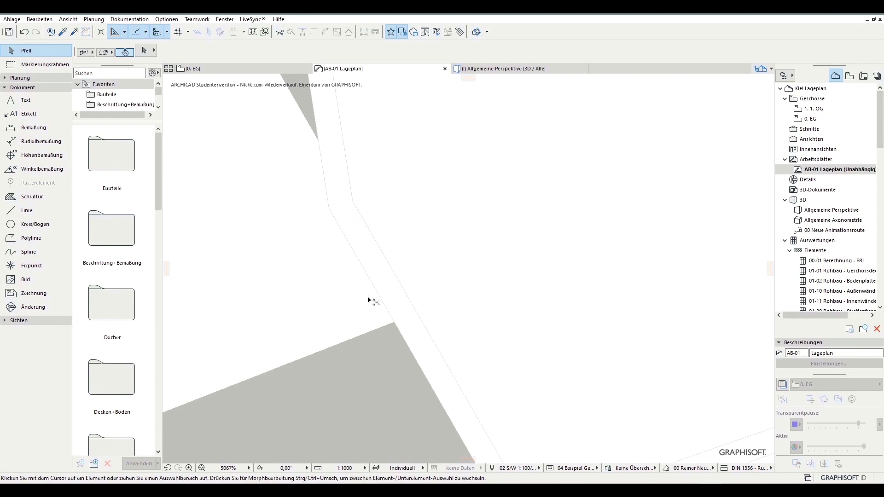
pyautogui.moveTo(368, 300); pyautogui.dragTo(309, 264, button='middle')
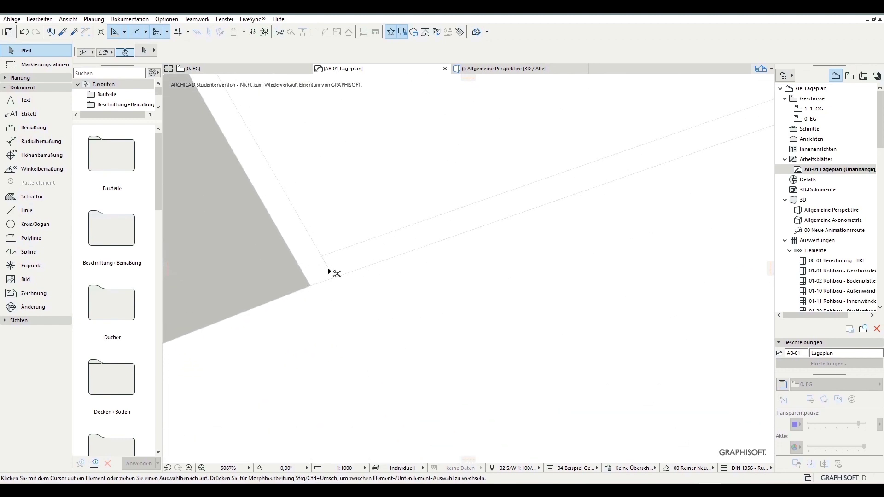
pyautogui.scroll(2, 329, 271)
pyautogui.scroll(2, 327, 267)
pyautogui.scroll(-2, 332, 264)
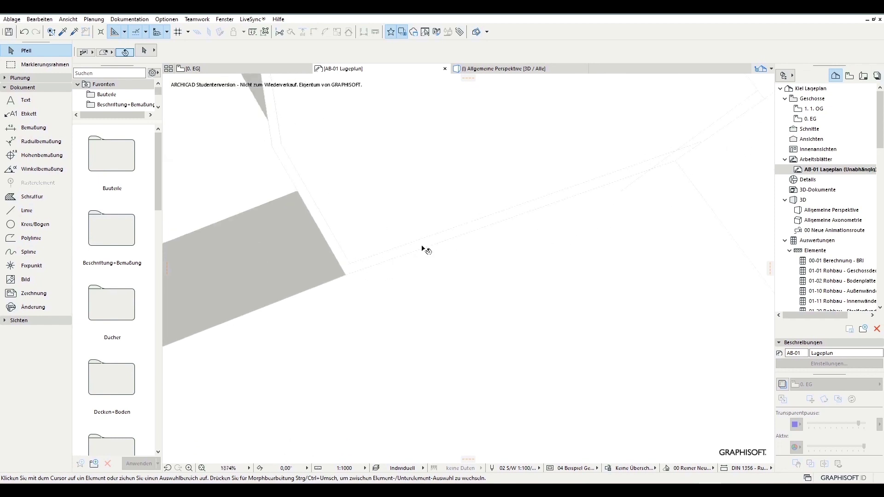
pyautogui.scroll(-2, 424, 250)
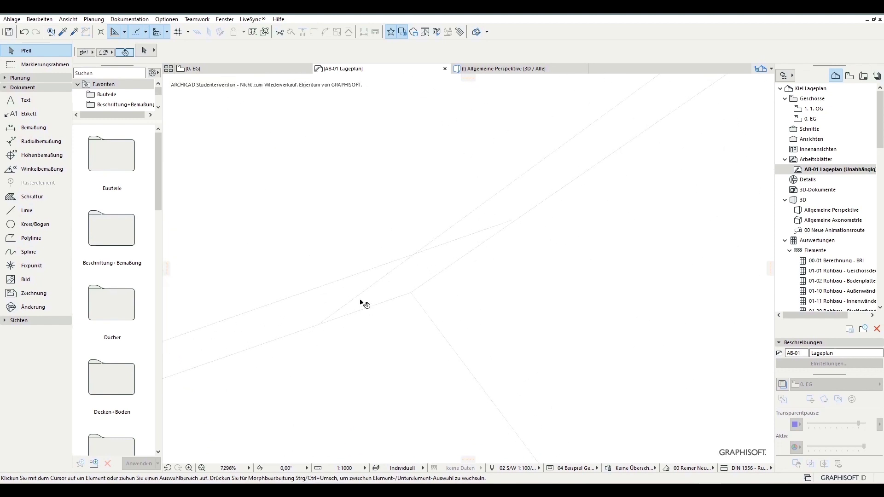
pyautogui.scroll(-3, 487, 233)
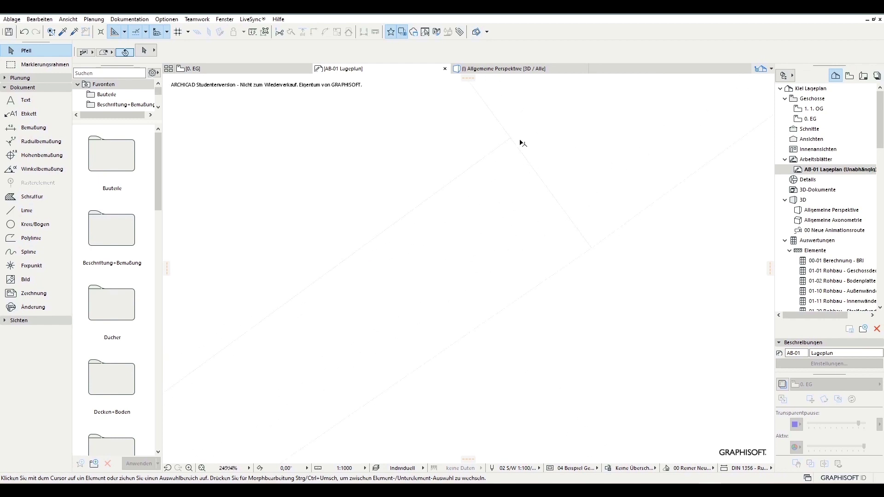
# Step: Delete the green fill at the street corner
pyautogui.click(515, 181)
pyautogui.scroll(-10, 558, 367)
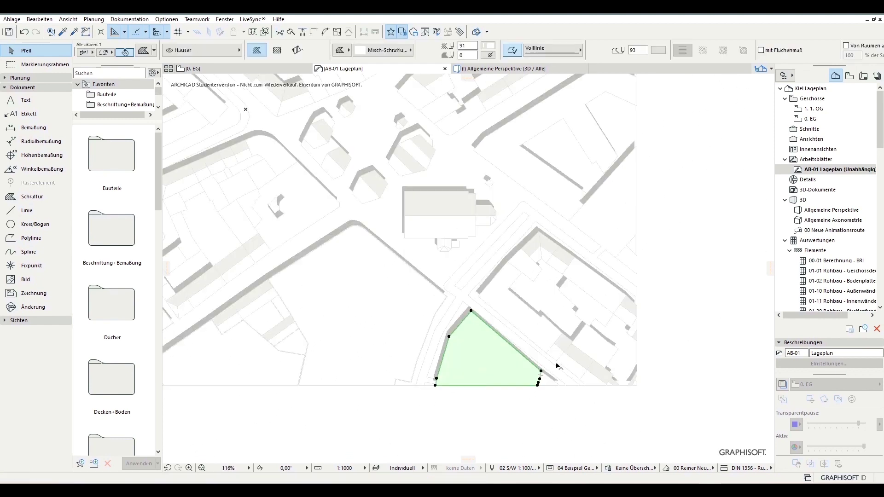
pyautogui.scroll(1, 542, 394)
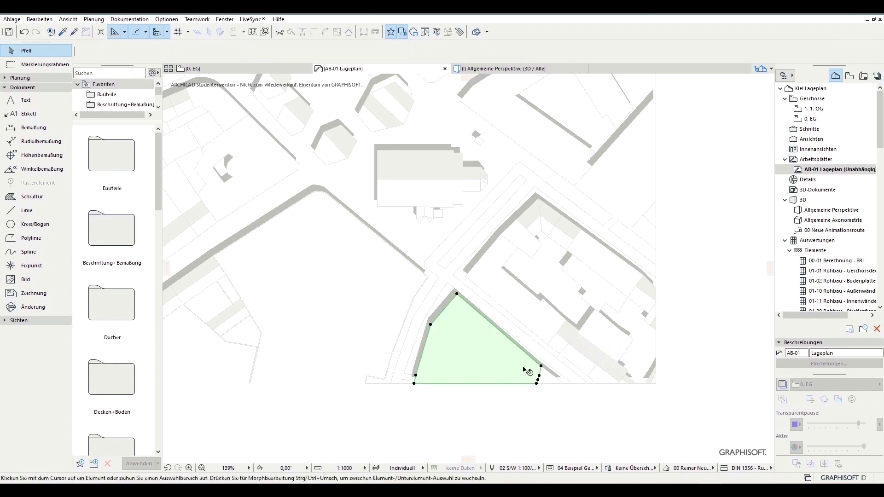
pyautogui.click(542, 366)
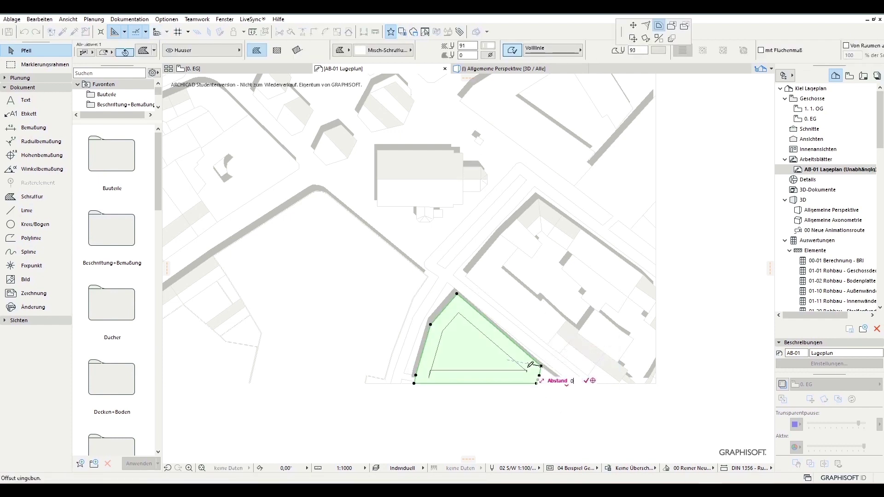
pyautogui.press('Return')
pyautogui.press('Delete')
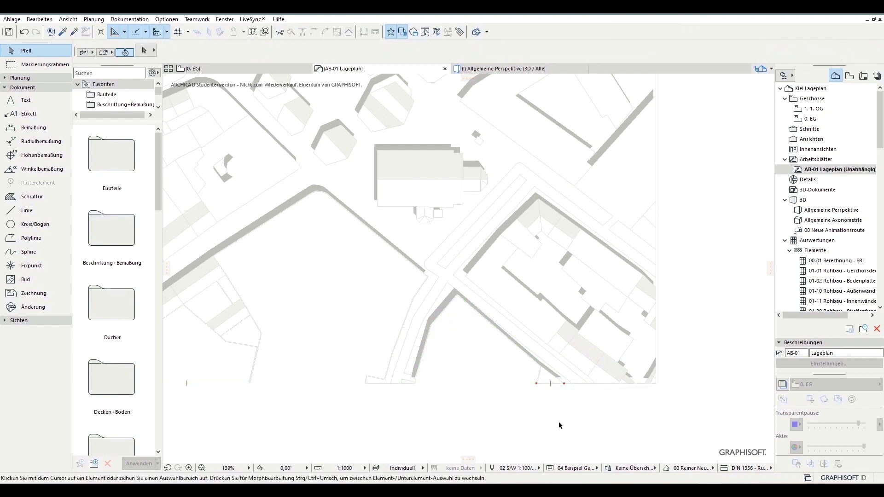
# Step: Delete the green triangle fill at the plan's lower border, then zoom out
pyautogui.scroll(2, 562, 419)
pyautogui.scroll(2, 544, 378)
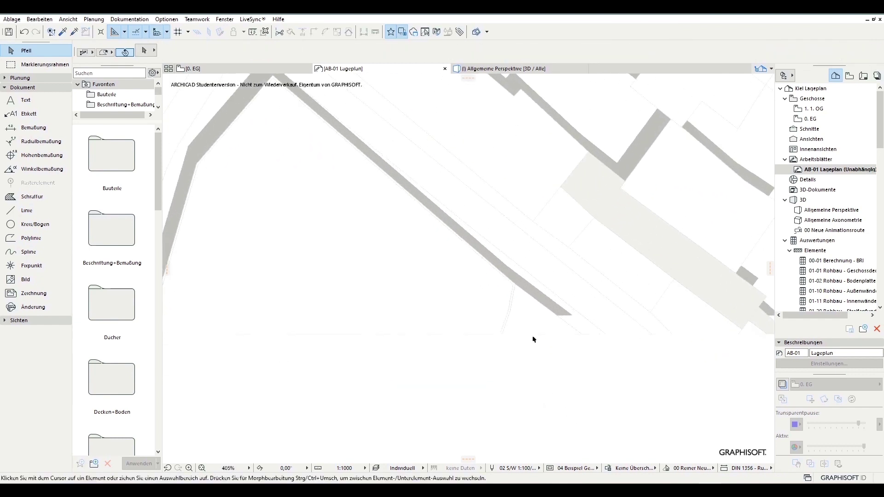
pyautogui.scroll(2, 533, 340)
pyautogui.click(533, 327)
pyautogui.press('Delete')
pyautogui.scroll(-2, 582, 385)
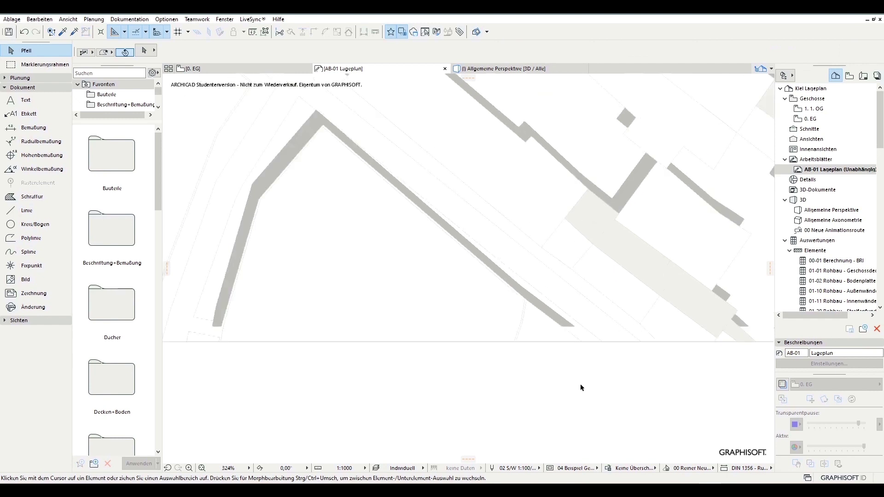
pyautogui.scroll(-1, 579, 383)
pyautogui.scroll(-1, 557, 346)
pyautogui.scroll(4, 558, 351)
pyautogui.scroll(3, 571, 364)
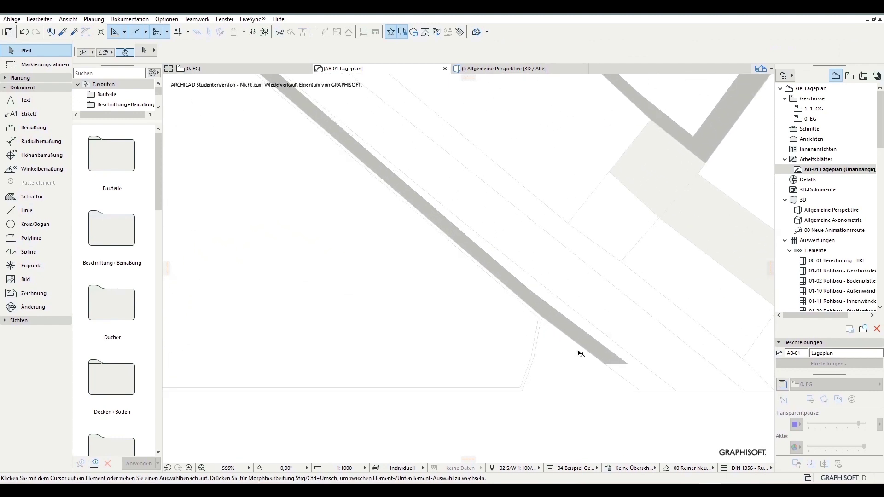
pyautogui.hotkey('ctrl', 'z')
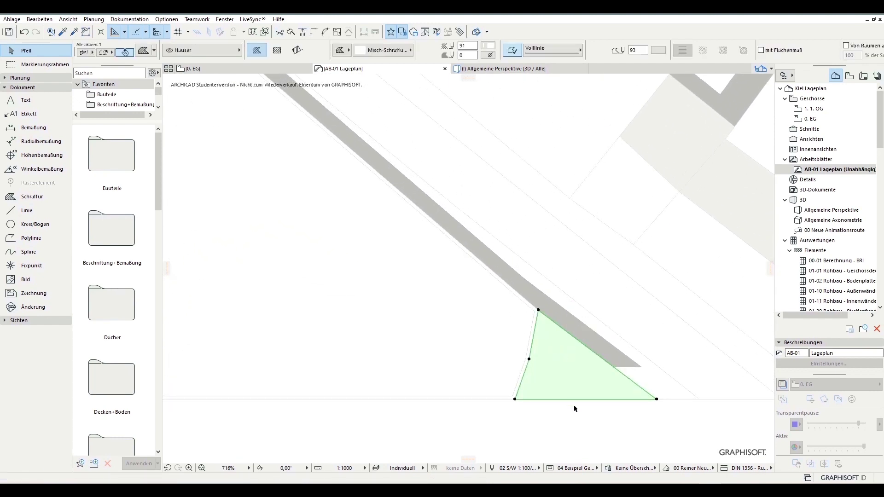
pyautogui.press('Delete')
pyautogui.scroll(-5, 562, 415)
pyautogui.scroll(-3, 552, 417)
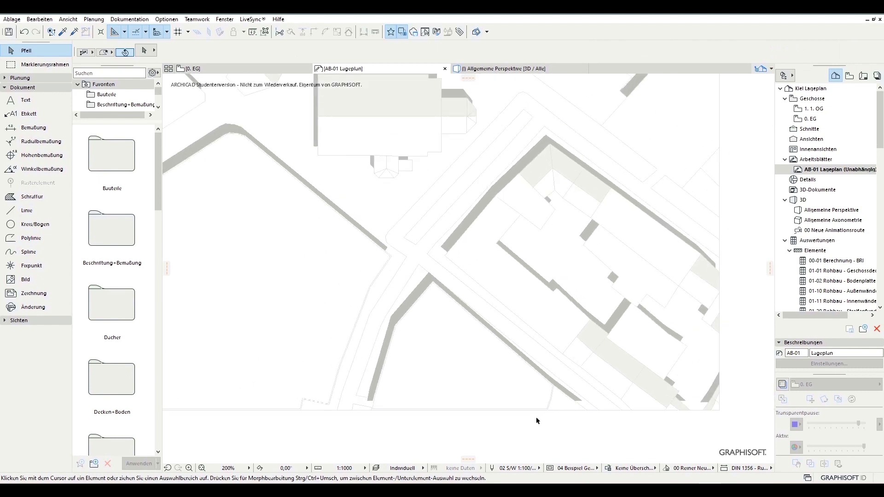
pyautogui.scroll(-5, 535, 418)
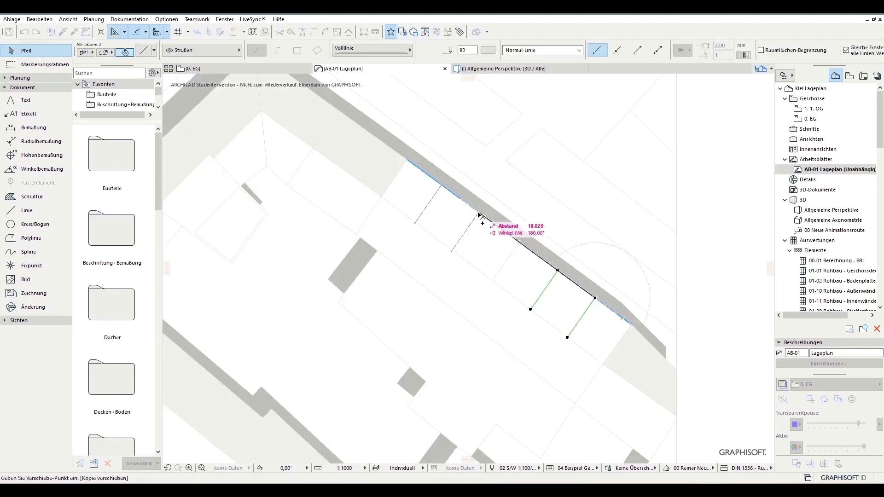
# Step: Bring the diagonal wall edge into view and discard an unfinished line on it
pyautogui.scroll(-5, 509, 286)
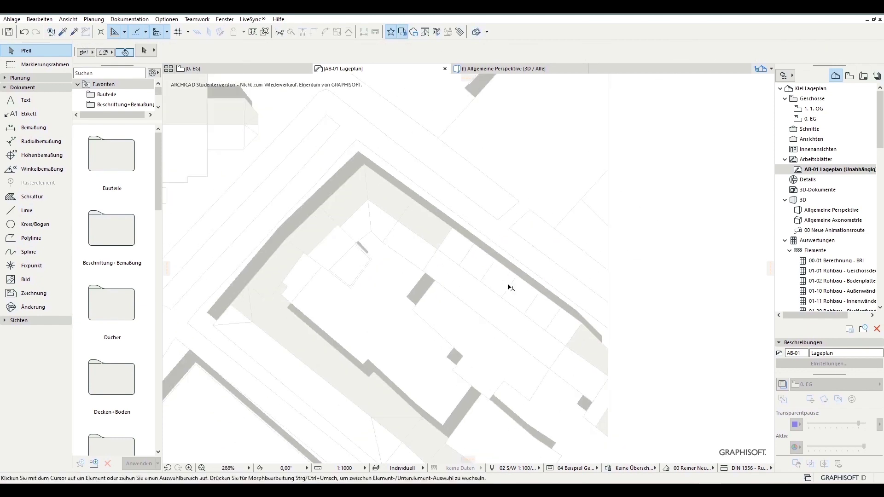
pyautogui.scroll(5, 560, 331)
pyautogui.scroll(3, 584, 264)
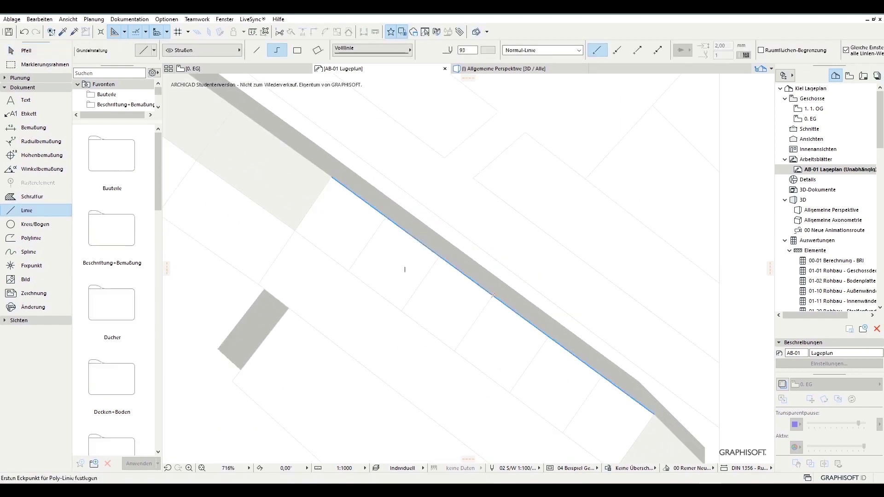
pyautogui.moveTo(395, 236); pyautogui.dragTo(434, 295, button='middle')
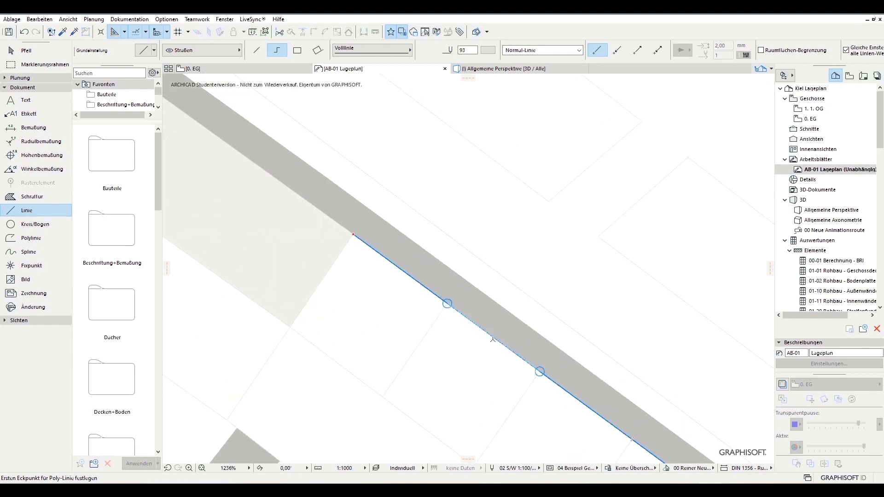
pyautogui.click(493, 339)
pyautogui.scroll(3, 487, 419)
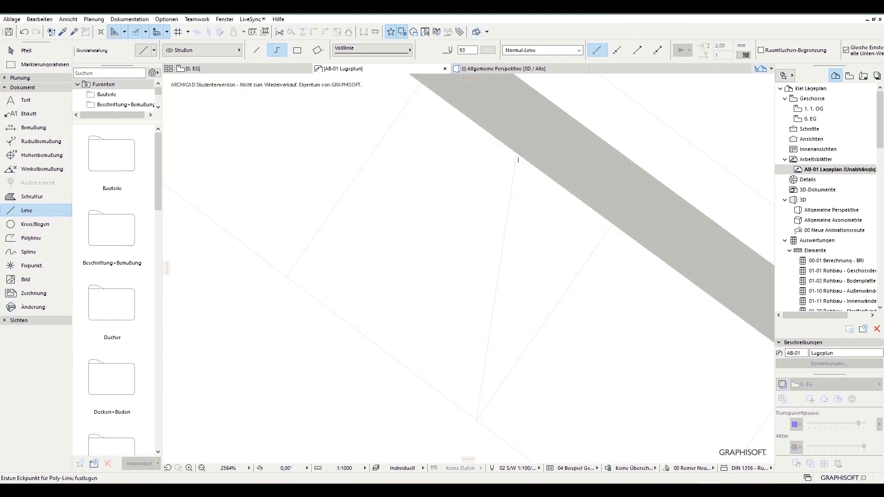
pyautogui.scroll(-3, 296, 276)
pyautogui.click(272, 290)
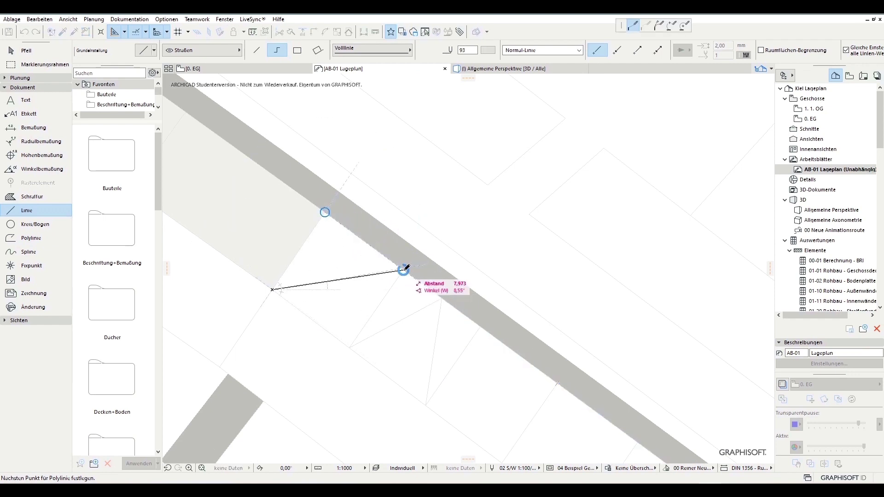
pyautogui.press('Escape')
# Step: Draw three zigzag polylines between the building outline and the diagonal wall edge
pyautogui.click(370, 369)
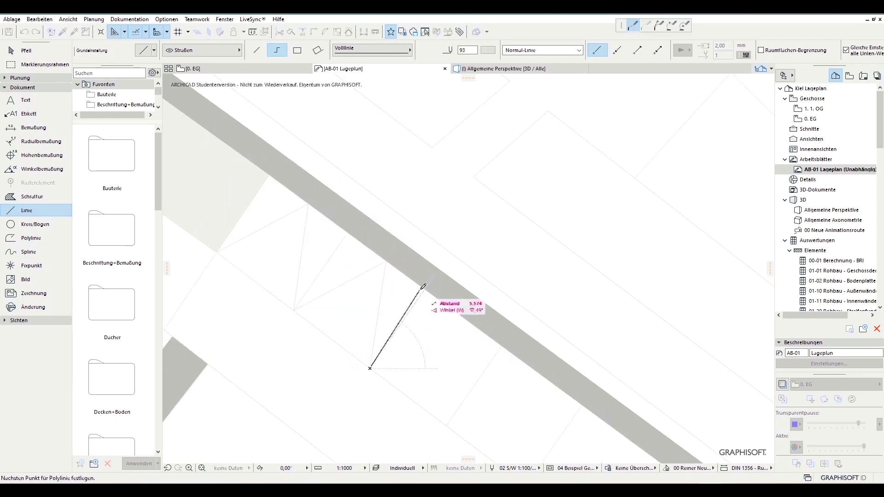
pyautogui.click(463, 318)
pyautogui.doubleClick(446, 426)
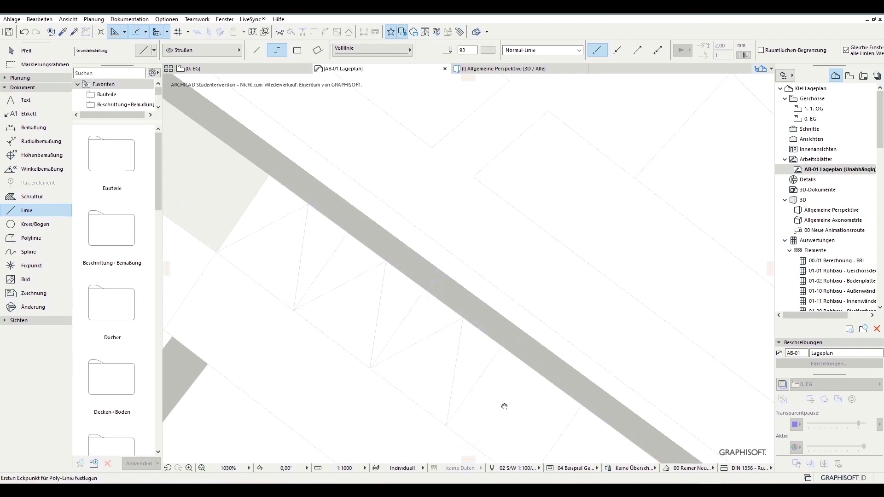
pyautogui.click(352, 360)
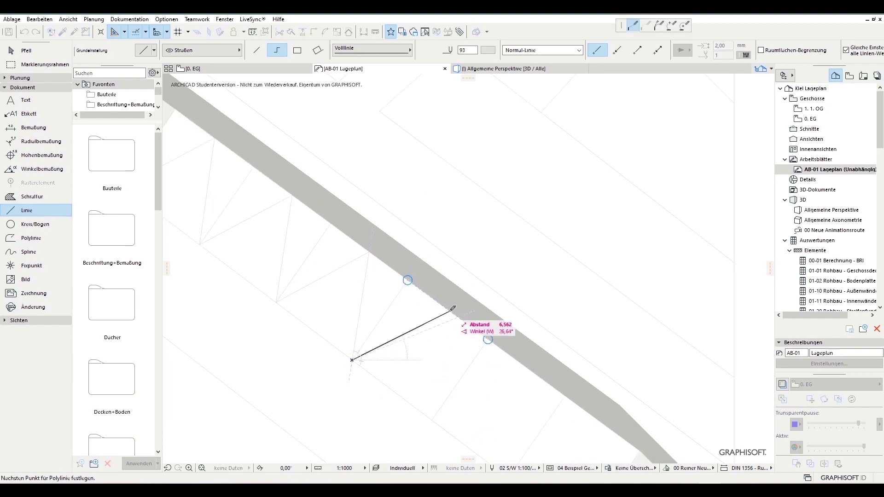
pyautogui.moveTo(434, 424); pyautogui.dragTo(465, 445, button='middle')
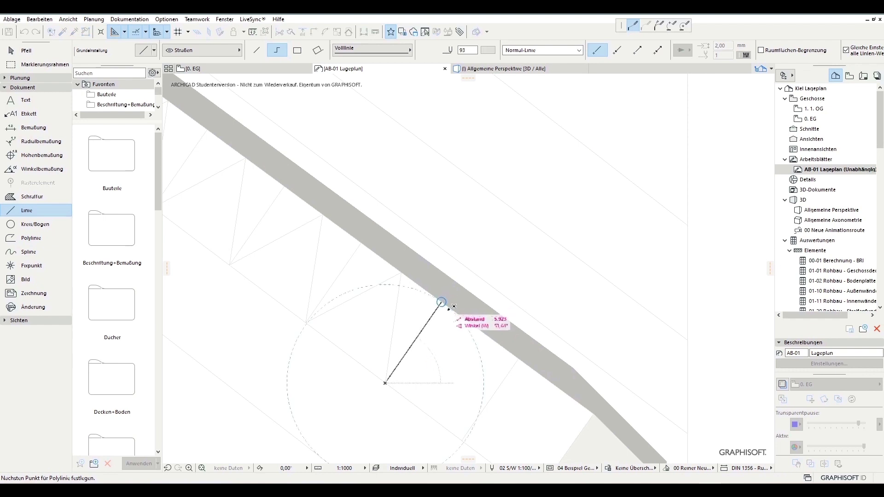
pyautogui.click(474, 356)
pyautogui.doubleClick(466, 438)
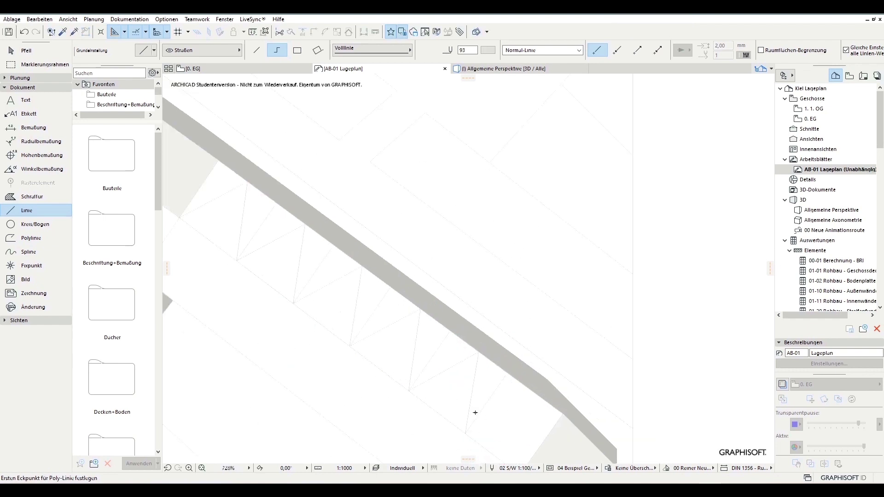
pyautogui.click(453, 406)
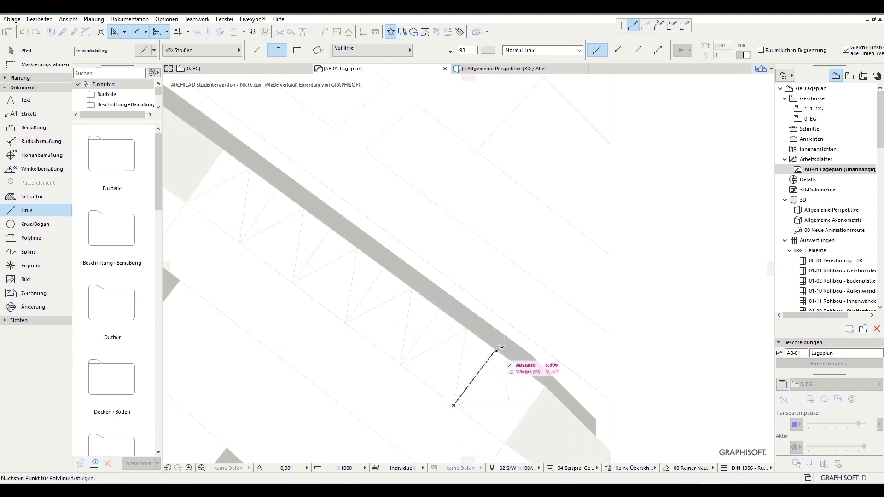
pyautogui.click(534, 383)
pyautogui.doubleClick(508, 436)
pyautogui.scroll(-3, 582, 395)
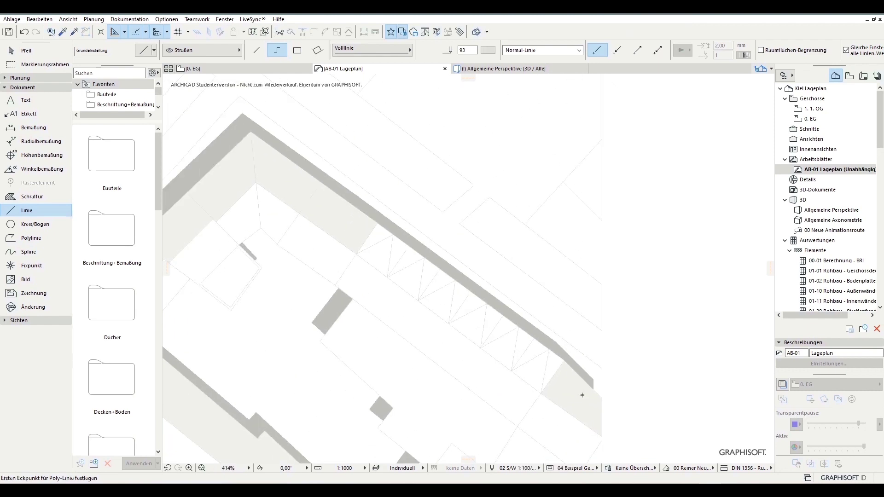
# Step: Hatch the zigzag triangles beside the diagonal wall with grey shadow fill
pyautogui.press('h')
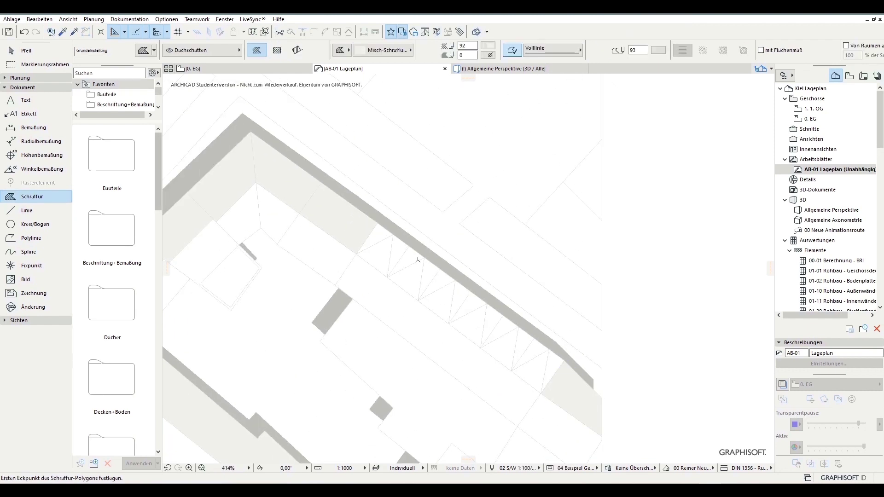
pyautogui.moveTo(418, 261); pyautogui.dragTo(402, 298, button='middle')
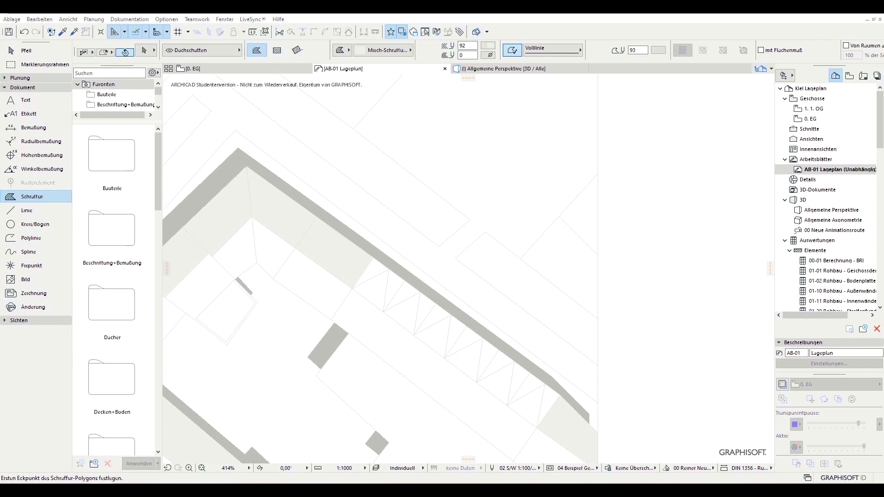
pyautogui.moveTo(379, 273); pyautogui.dragTo(396, 276, button='middle')
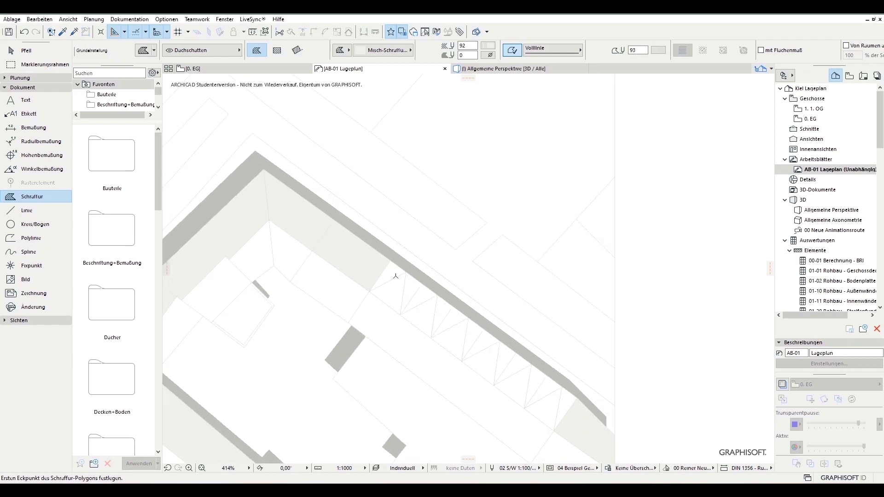
pyautogui.moveTo(464, 332); pyautogui.dragTo(452, 326, button='middle')
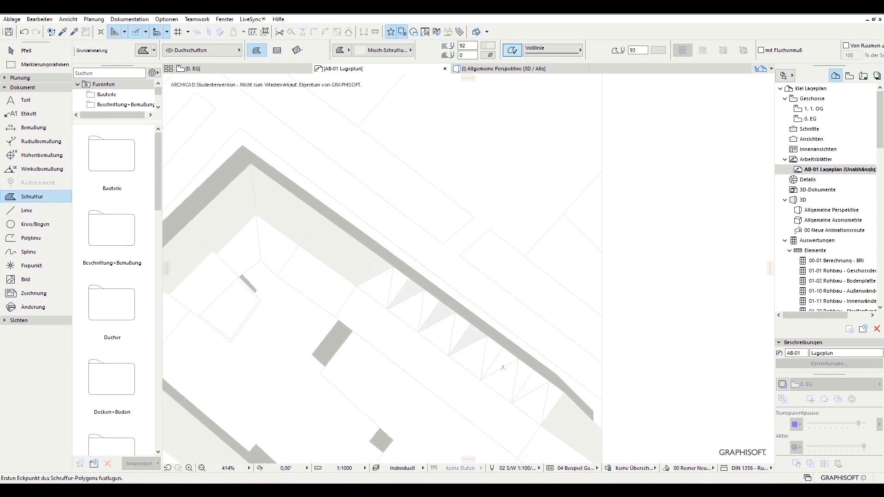
pyautogui.scroll(-3, 535, 386)
pyautogui.scroll(-3, 516, 373)
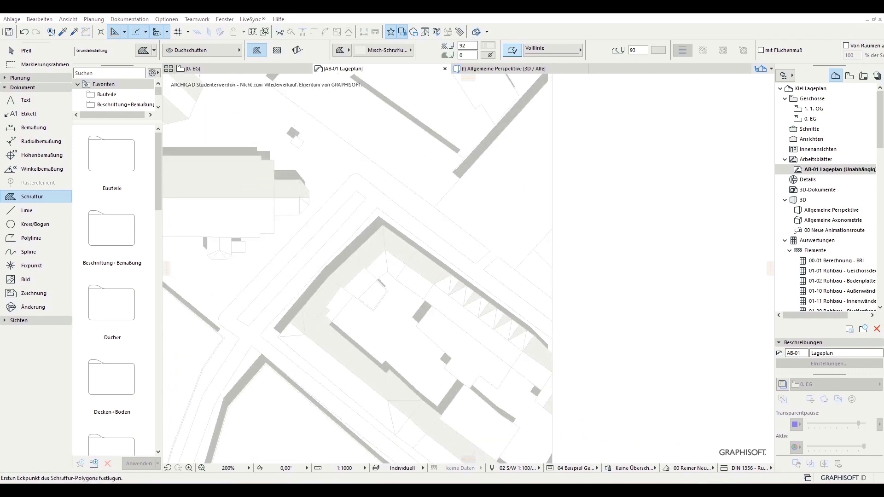
pyautogui.scroll(3, 438, 241)
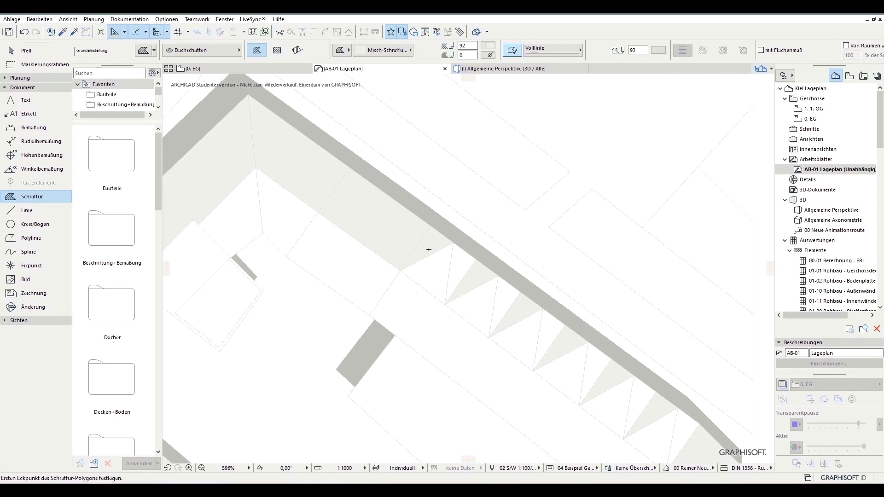
pyautogui.scroll(-4, 429, 250)
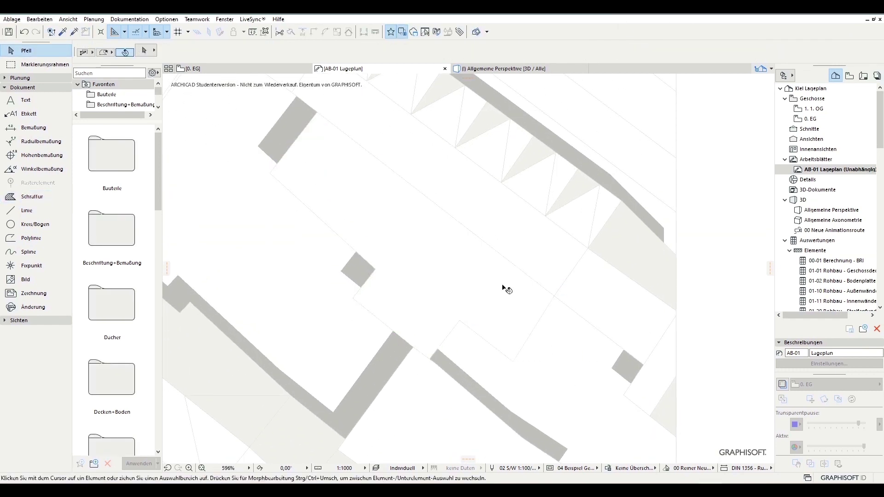
# Step: Stretch a shadow hatch's edge by dragging its vertex
pyautogui.moveTo(505, 289); pyautogui.dragTo(553, 297)
pyautogui.press('Escape')
pyautogui.scroll(2, 512, 343)
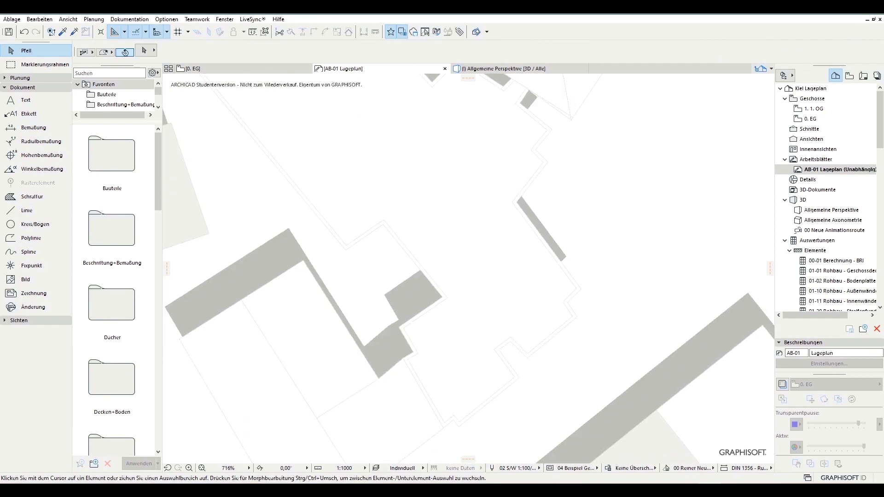
pyautogui.scroll(-3, 381, 335)
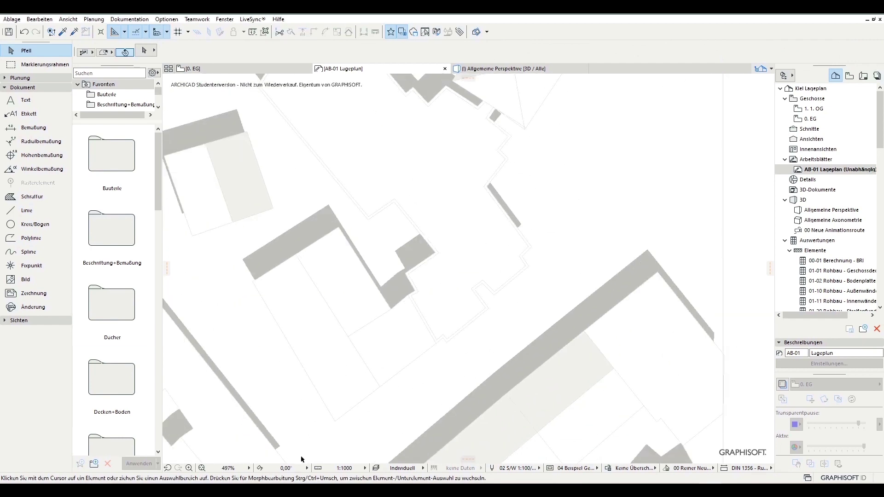
# Step: Draw a short shadow line down from the other building's corner
pyautogui.click(26, 210)
pyautogui.click(320, 239)
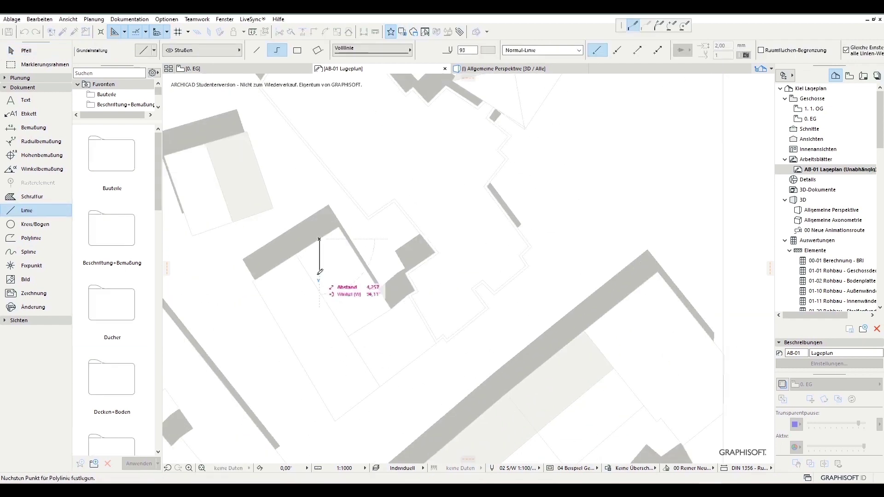
pyautogui.doubleClick(272, 269)
pyautogui.scroll(-1, 354, 303)
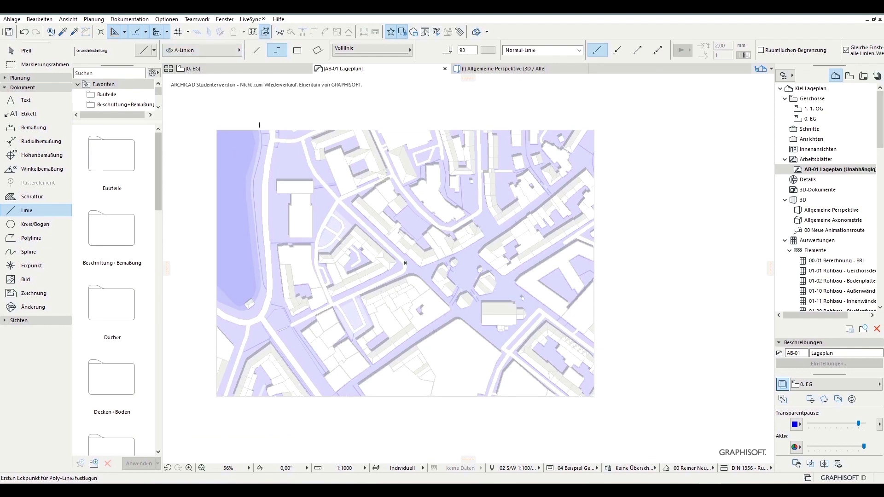
# Step: Make the Gewässer layer active in the layer settings
pyautogui.hotkey('ctrl', 'l')
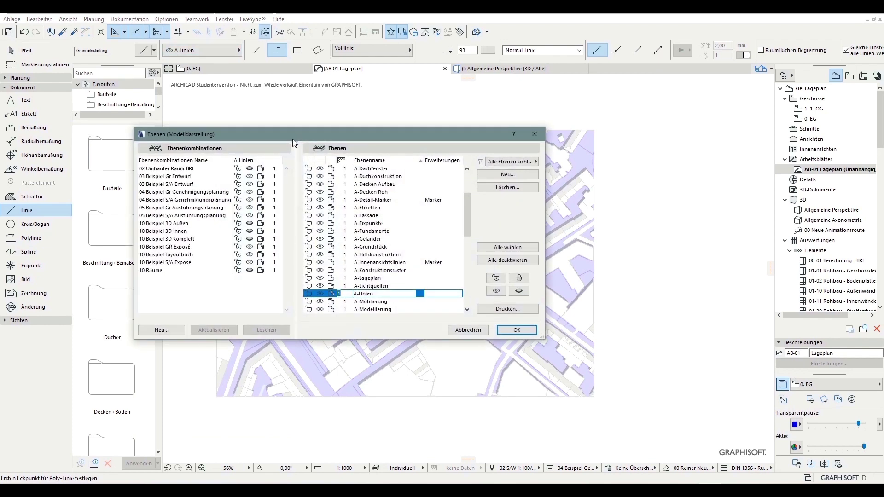
pyautogui.scroll(-5, 374, 236)
pyautogui.scroll(-5, 374, 267)
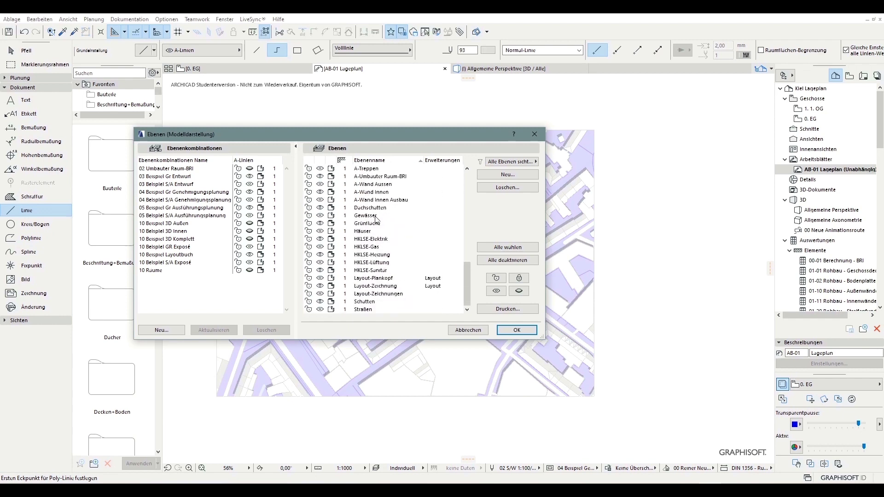
pyautogui.click(371, 216)
pyautogui.click(533, 331)
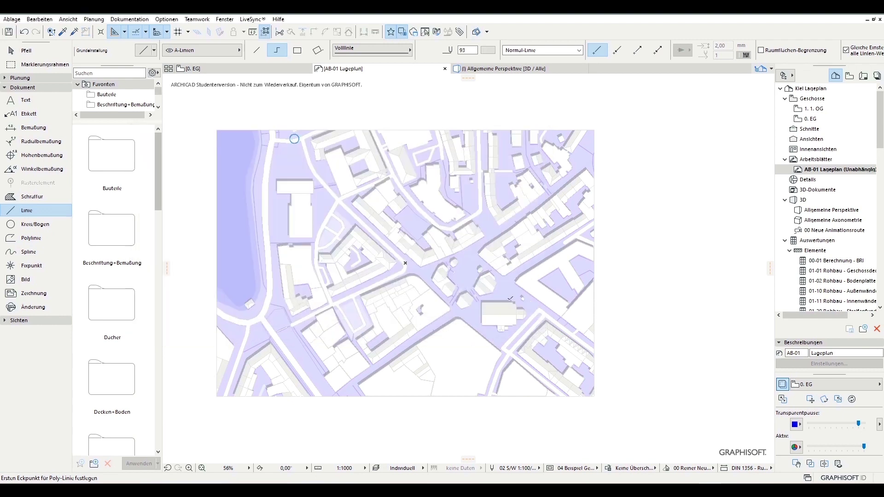
# Step: Begin a polyline tracing the water's edge down the shore
pyautogui.scroll(5, 231, 146)
pyautogui.scroll(5, 230, 147)
pyautogui.moveTo(230, 146); pyautogui.dragTo(434, 106, button='middle')
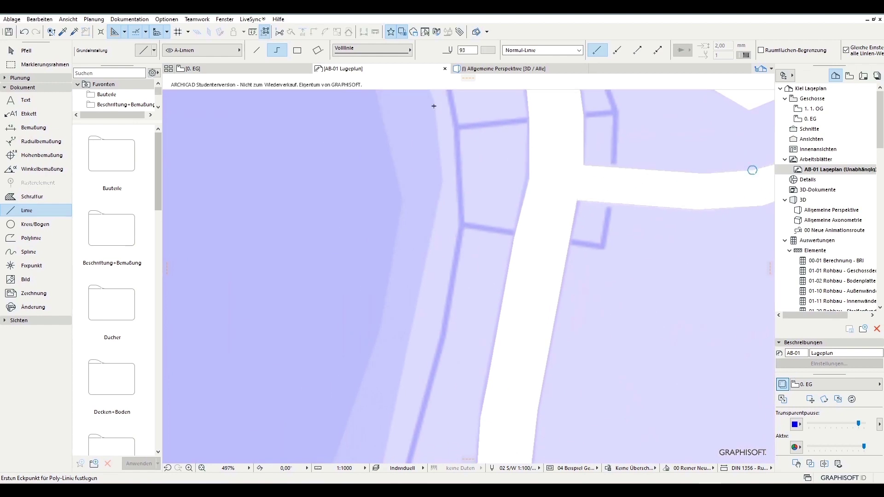
pyautogui.click(376, 89)
pyautogui.click(401, 202)
pyautogui.click(375, 366)
pyautogui.scroll(-2, 330, 401)
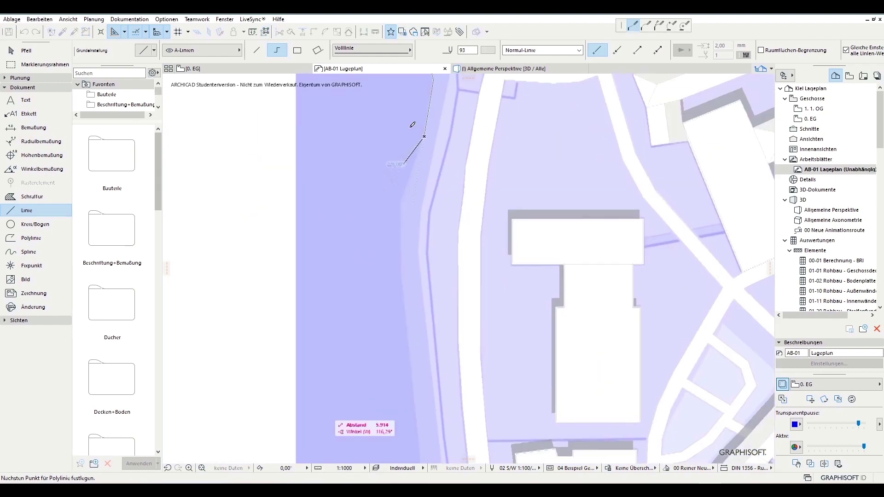
pyautogui.click(404, 199)
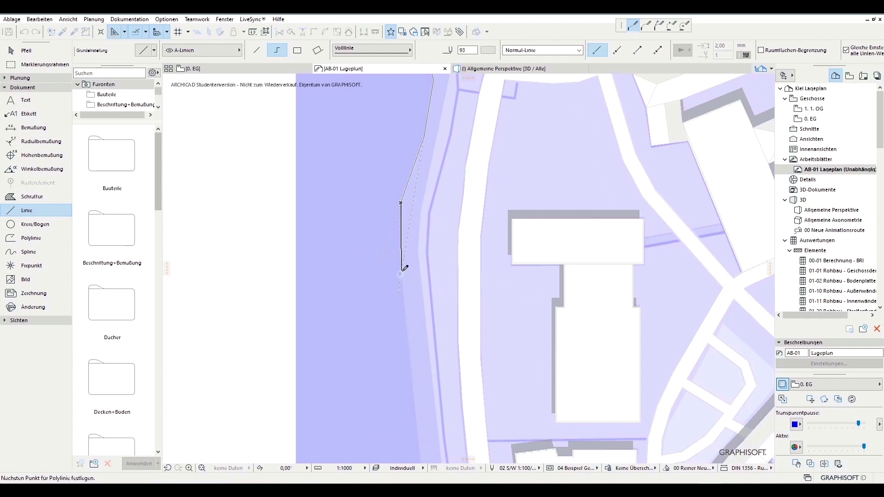
pyautogui.scroll(-5, 424, 270)
# Step: Finish the curved shoreline polyline beside the small building and begin a marquee selection
pyautogui.click(407, 159)
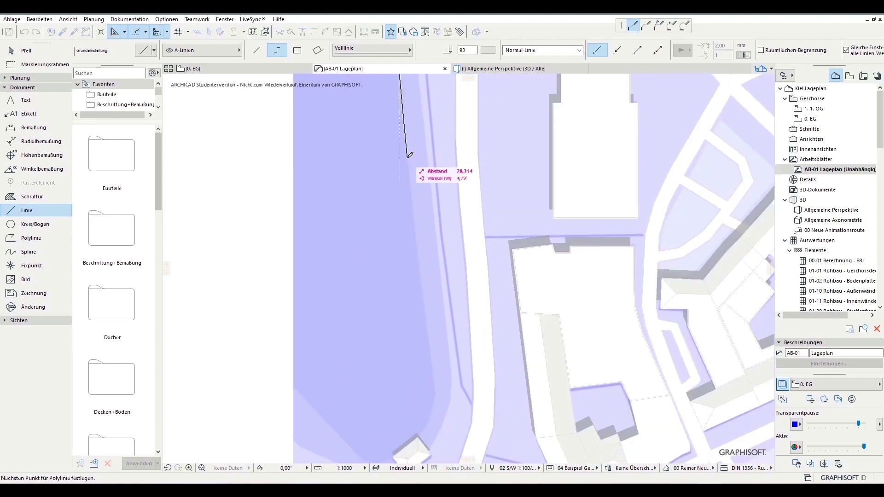
pyautogui.click(434, 367)
pyautogui.scroll(-2, 433, 367)
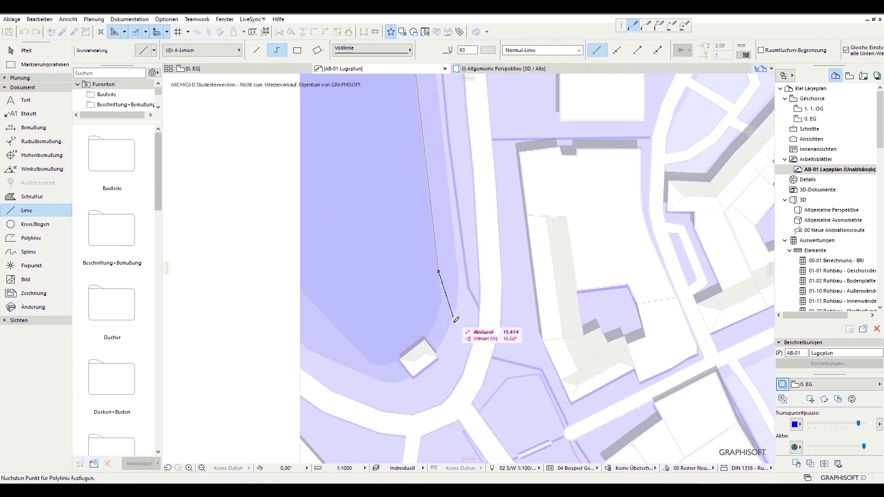
pyautogui.click(442, 300)
pyautogui.click(433, 325)
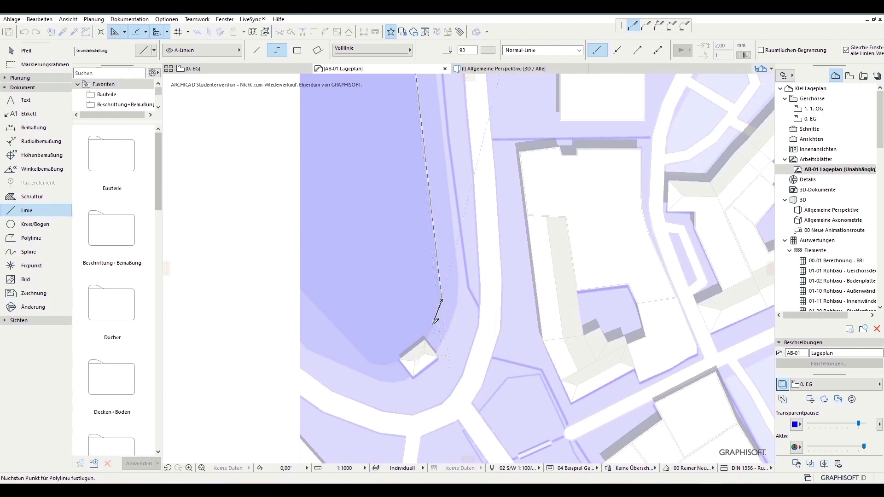
pyautogui.click(413, 339)
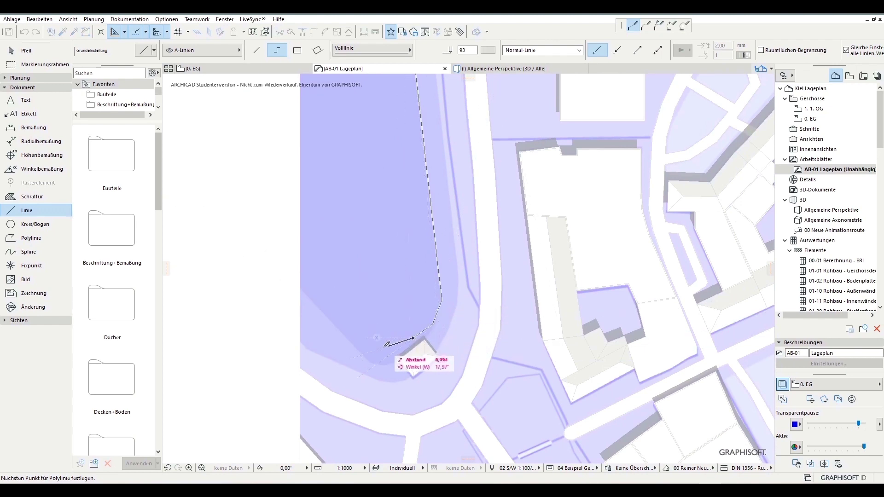
pyautogui.click(371, 352)
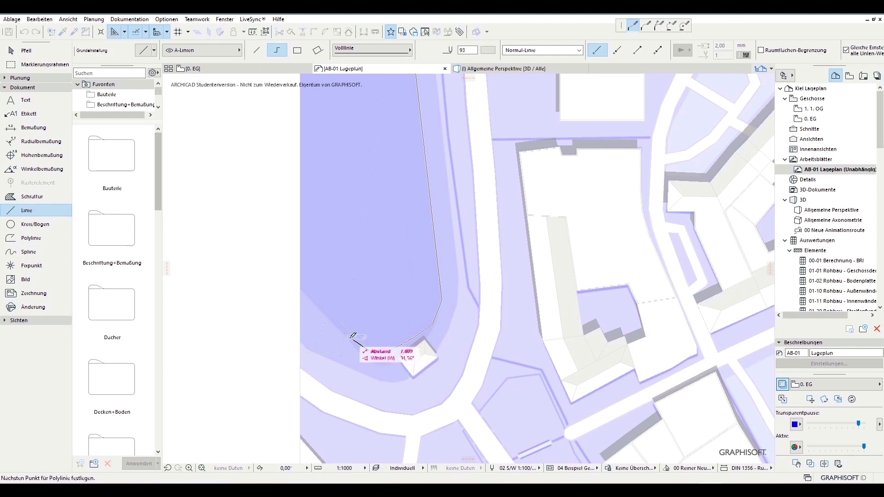
pyautogui.moveTo(302, 285); pyautogui.dragTo(352, 265, button='middle')
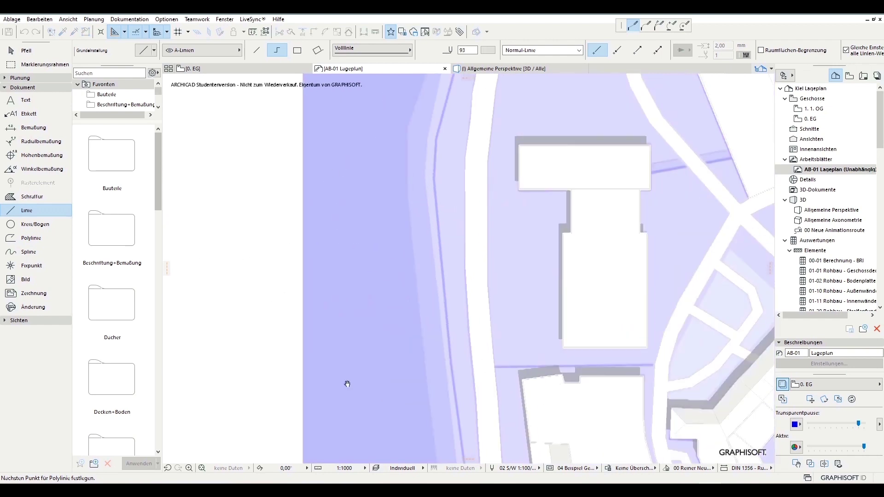
pyautogui.click(352, 266)
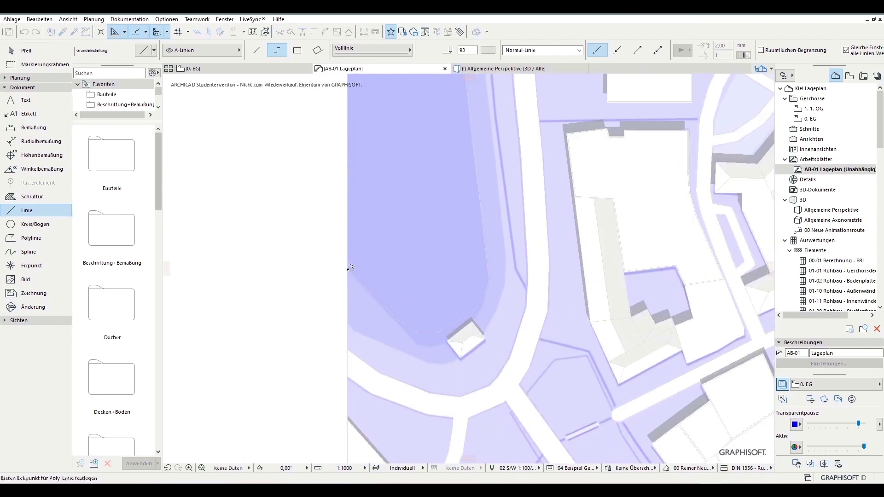
pyautogui.scroll(-3, 352, 266)
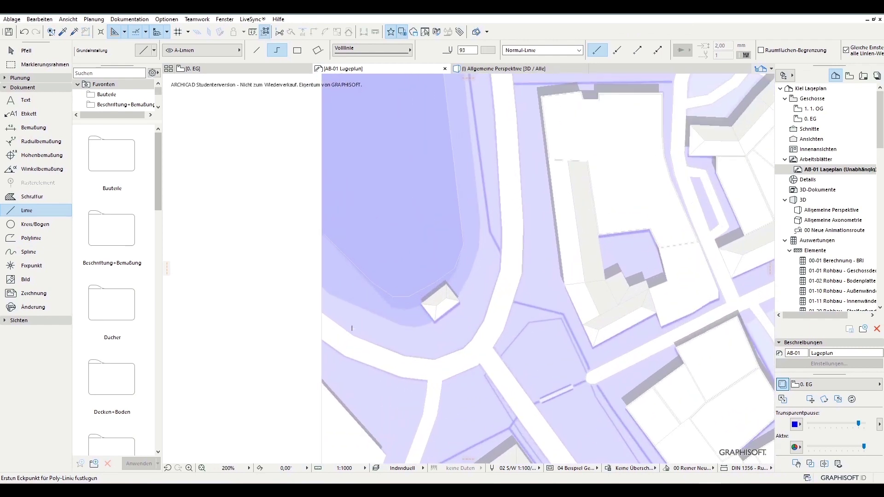
pyautogui.press('m')
pyautogui.click(648, 407)
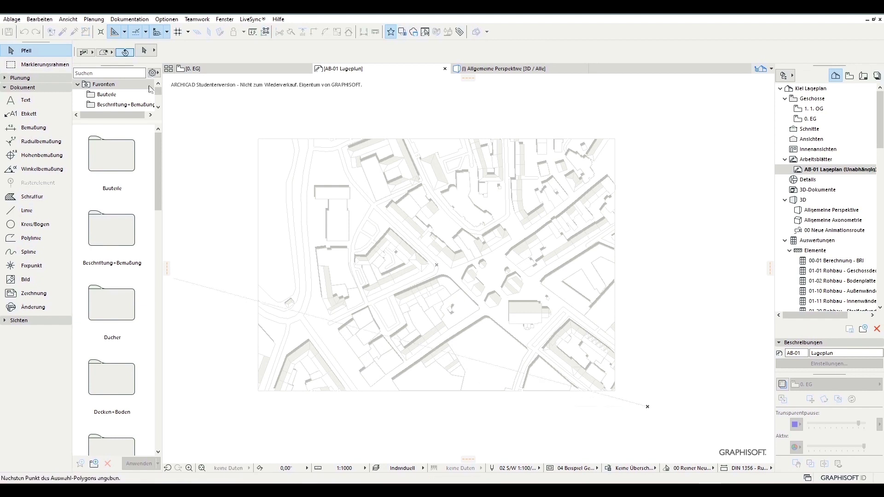
# Step: Copy all site plan elements and open the A3 Detail Querformat leer layout
pyautogui.click(110, 52)
pyautogui.press('Escape')
pyautogui.hotkey('ctrl', 'a')
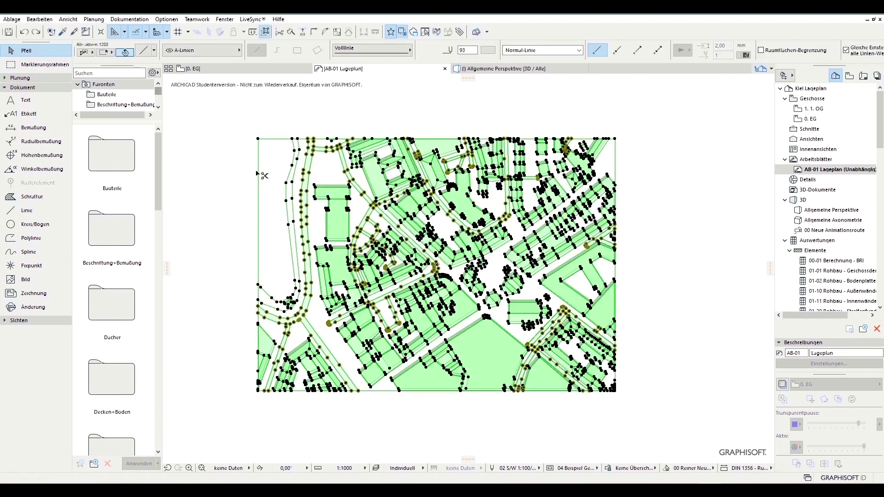
pyautogui.click(864, 75)
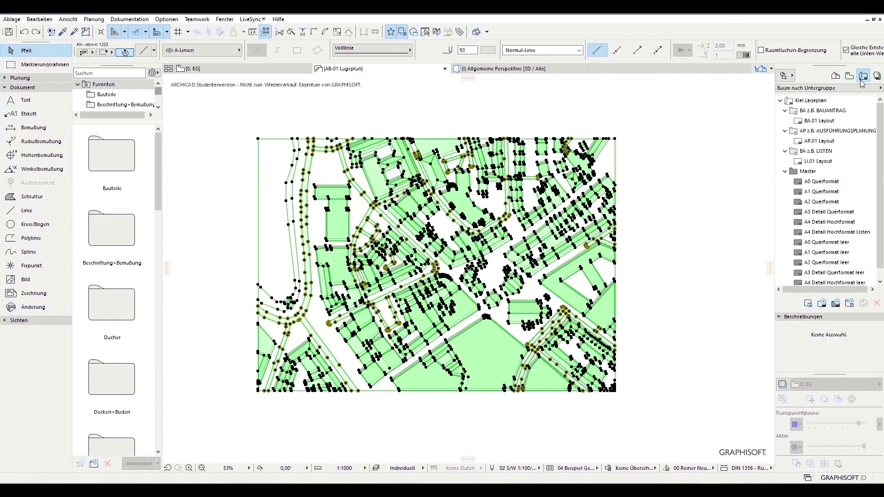
pyautogui.doubleClick(852, 276)
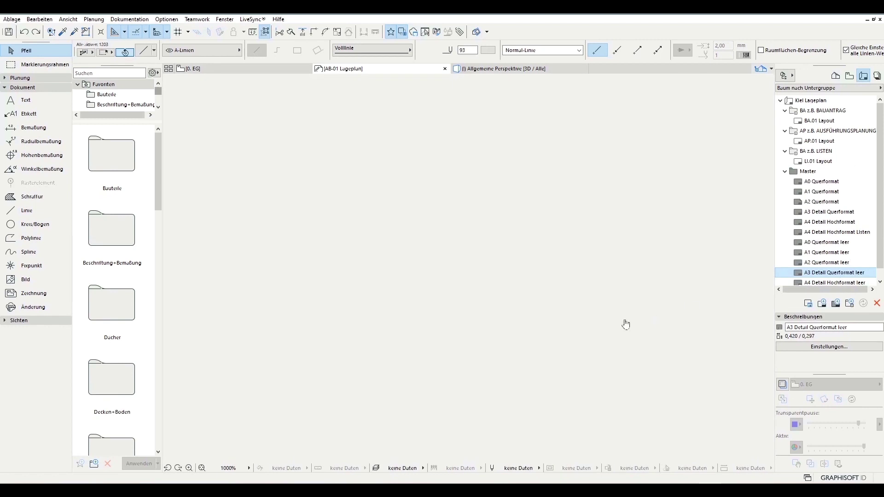
pyautogui.moveTo(356, 371); pyautogui.dragTo(467, 298, button='middle')
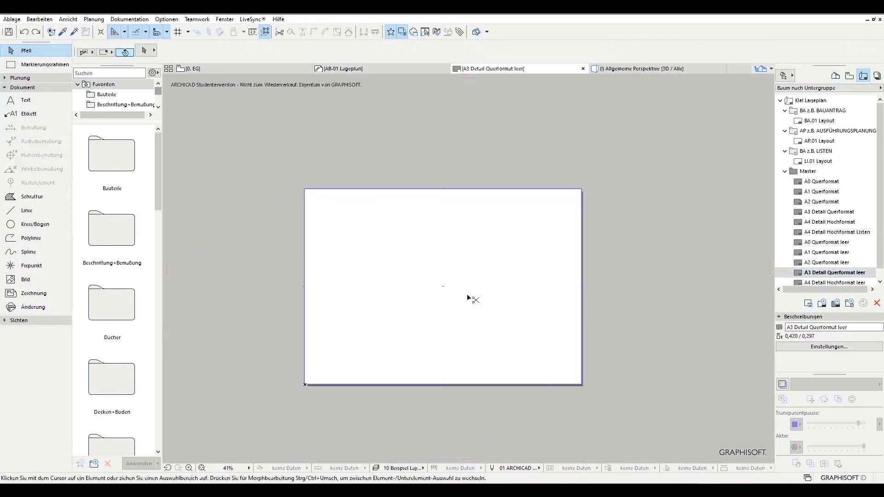
# Step: Paste the site plan onto the A3 sheet and align it with the sheet corner
pyautogui.hotkey('ctrl', 'v')
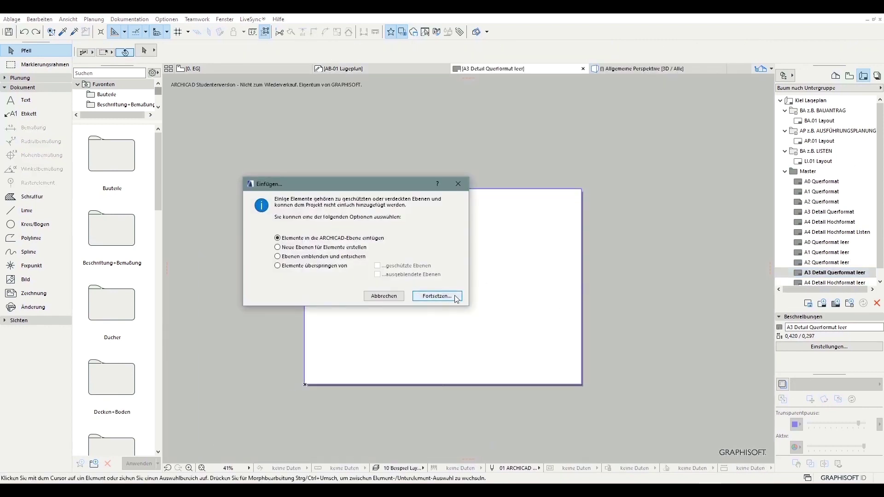
pyautogui.click(437, 297)
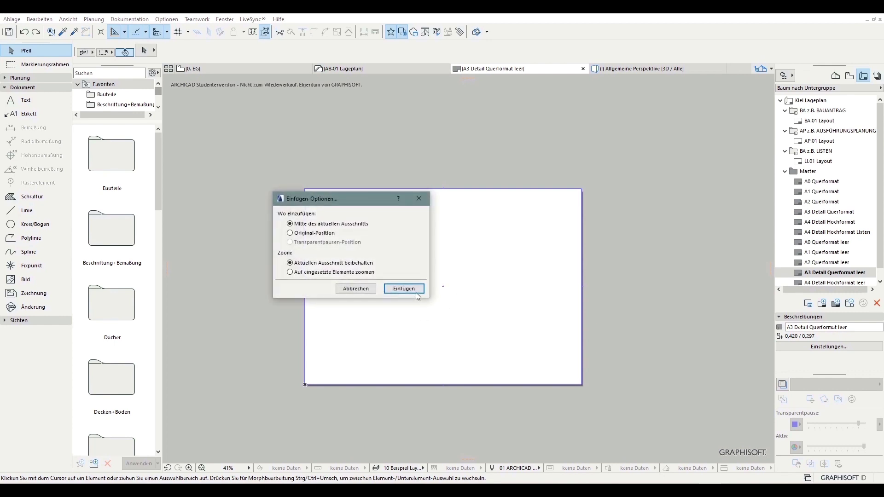
pyautogui.click(416, 293)
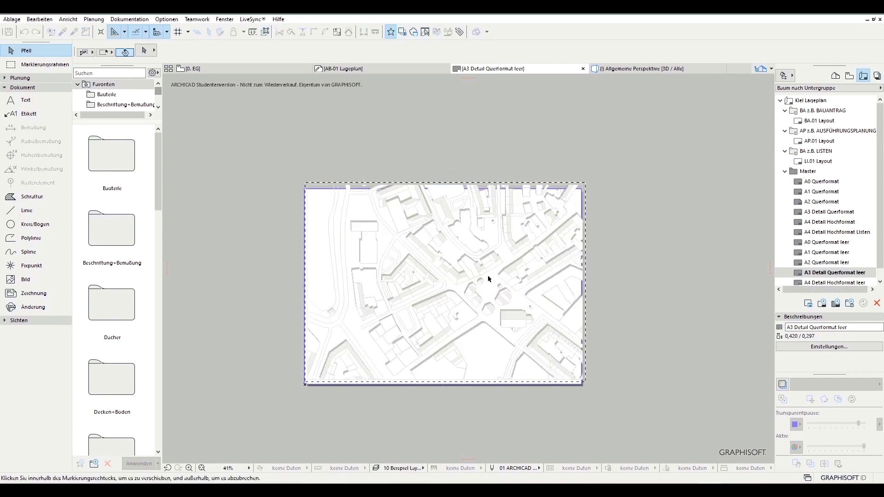
pyautogui.scroll(5, 323, 396)
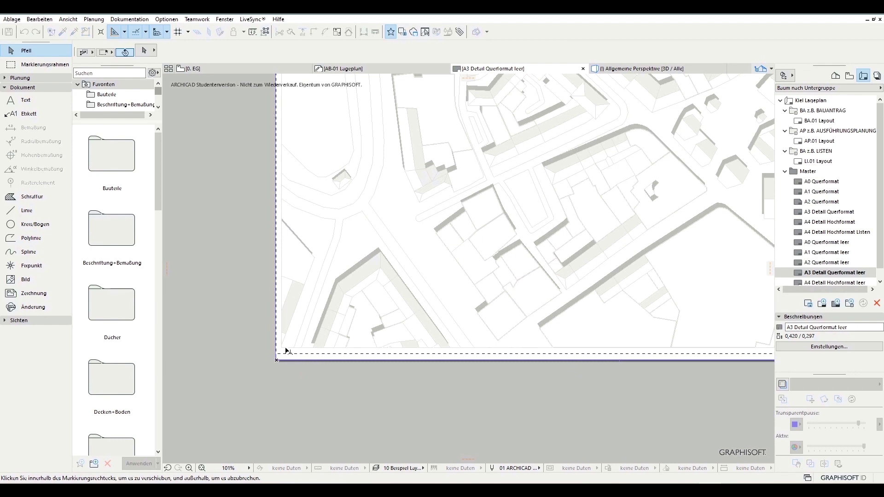
pyautogui.moveTo(286, 351); pyautogui.dragTo(277, 364)
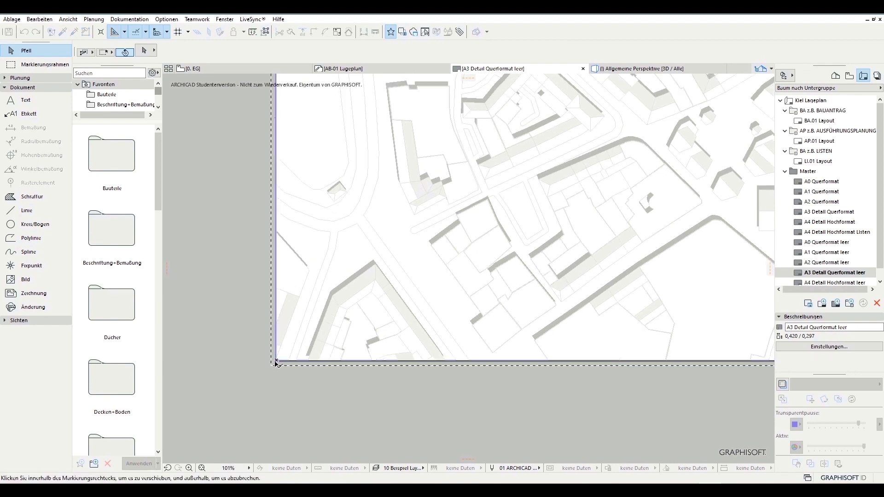
pyautogui.scroll(-6, 277, 364)
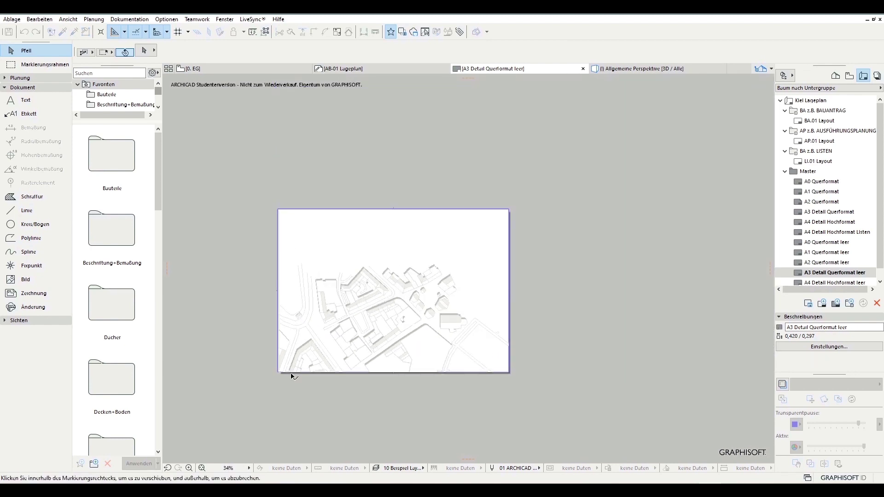
pyautogui.click(527, 370)
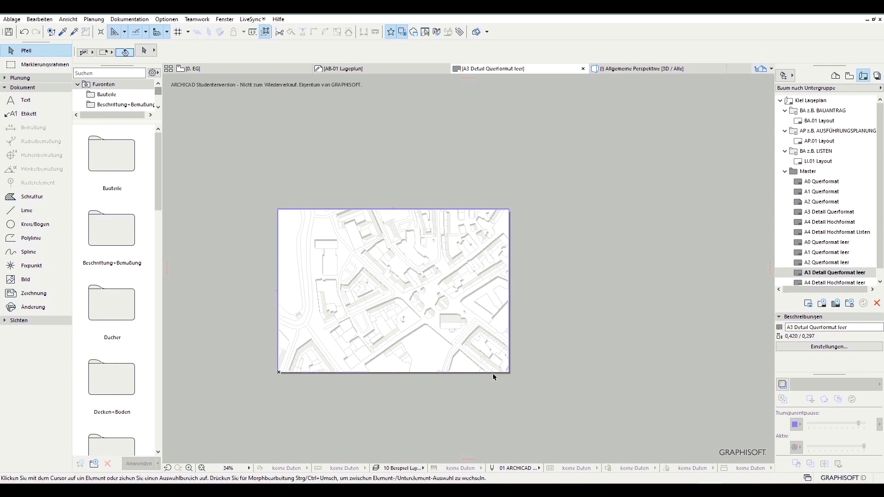
# Step: Review the A3 placement, then paste the site plan onto the A2 Querformat leer layout
pyautogui.scroll(2, 501, 306)
pyautogui.scroll(2, 371, 306)
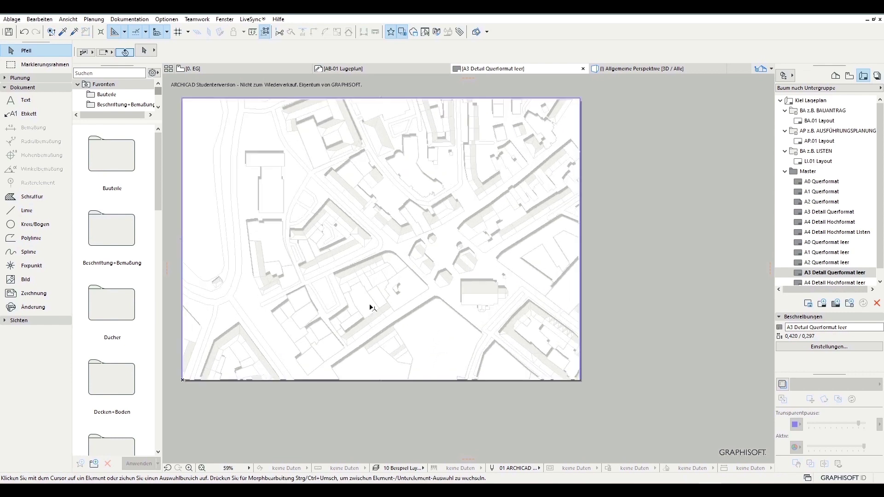
pyautogui.scroll(-2, 465, 326)
pyautogui.scroll(2, 465, 327)
pyautogui.scroll(-1, 466, 329)
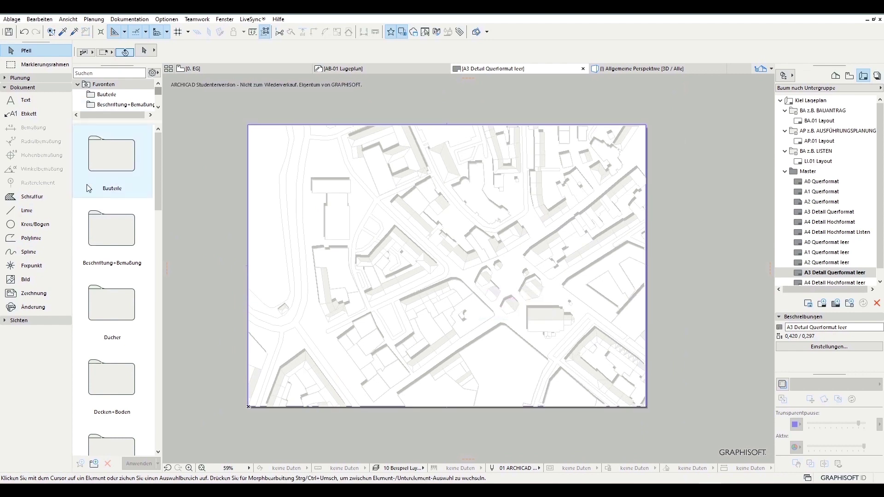
pyautogui.press('Up')
pyautogui.hotkey('ctrl', 'v')
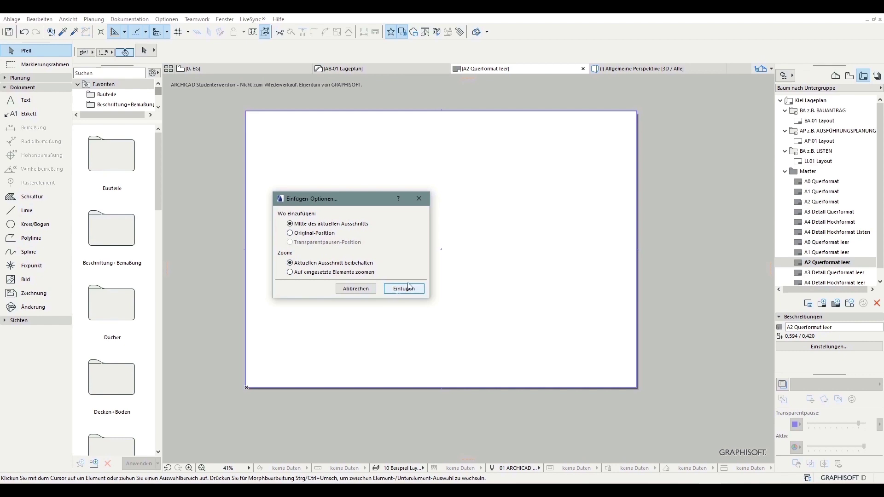
# Step: Centre the pasted site plan on the A2 Querformat leer sheet and deselect it
pyautogui.click(421, 290)
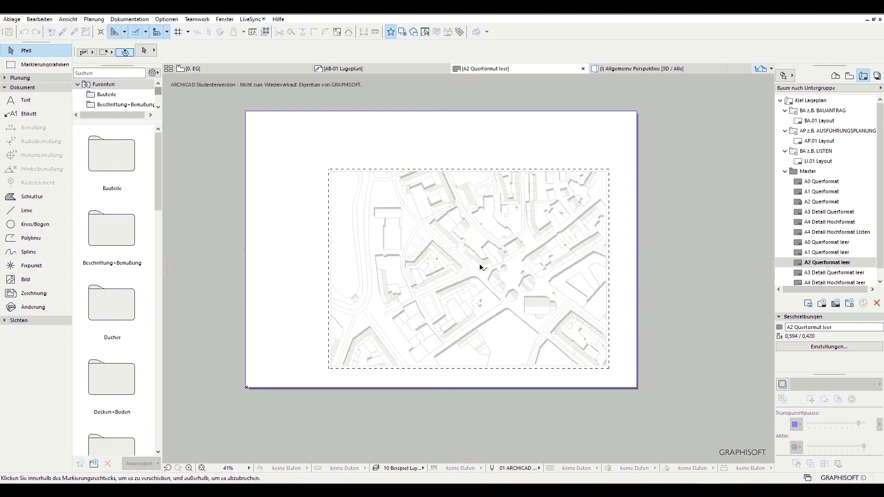
pyautogui.click(371, 430)
pyautogui.scroll(1, 370, 430)
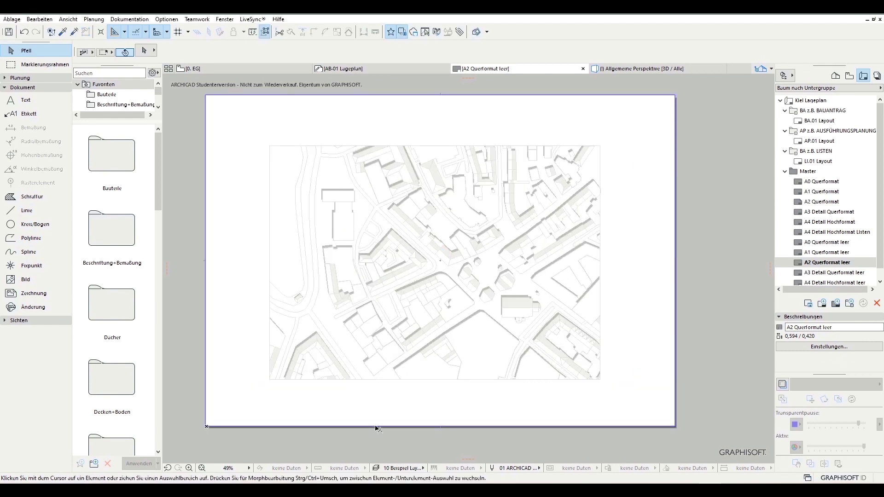